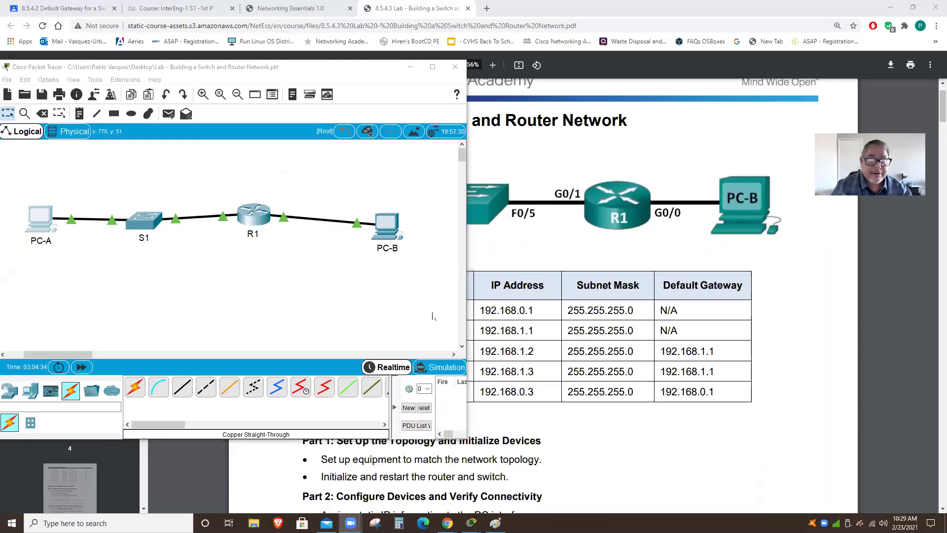
# - Bring PC-A's open command prompt window in front of the lab document and minimize the other Packet Tracer network
pyautogui.click(541, 390)
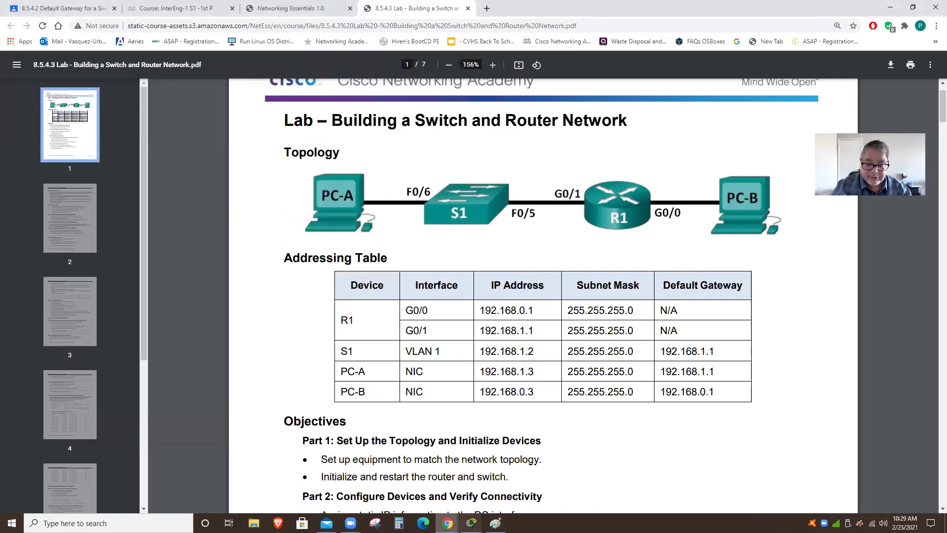
pyautogui.click(472, 523)
pyautogui.click(608, 488)
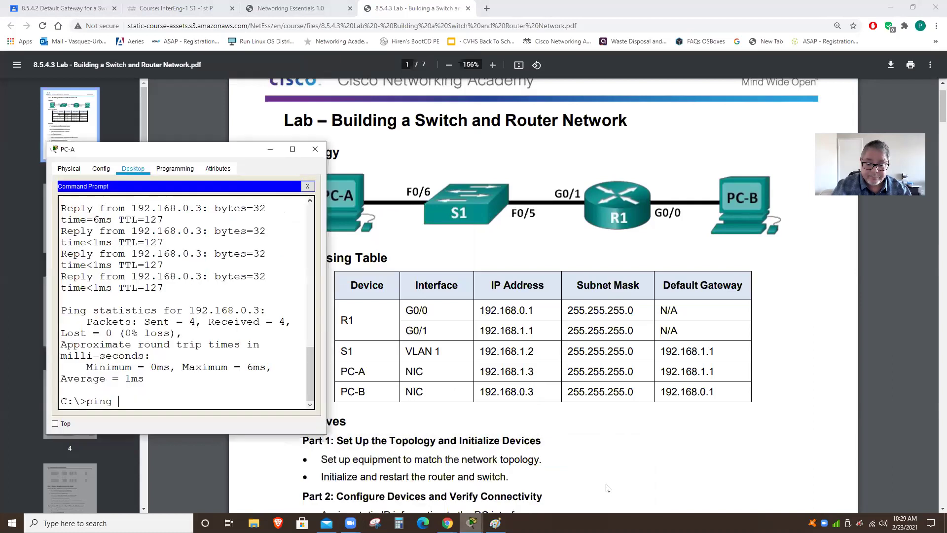
pyautogui.click(340, 469)
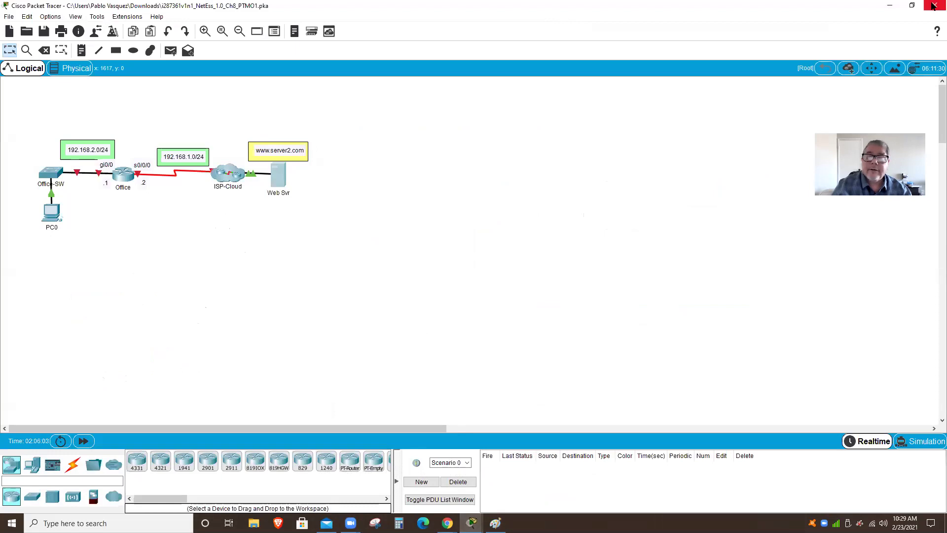
pyautogui.click(890, 5)
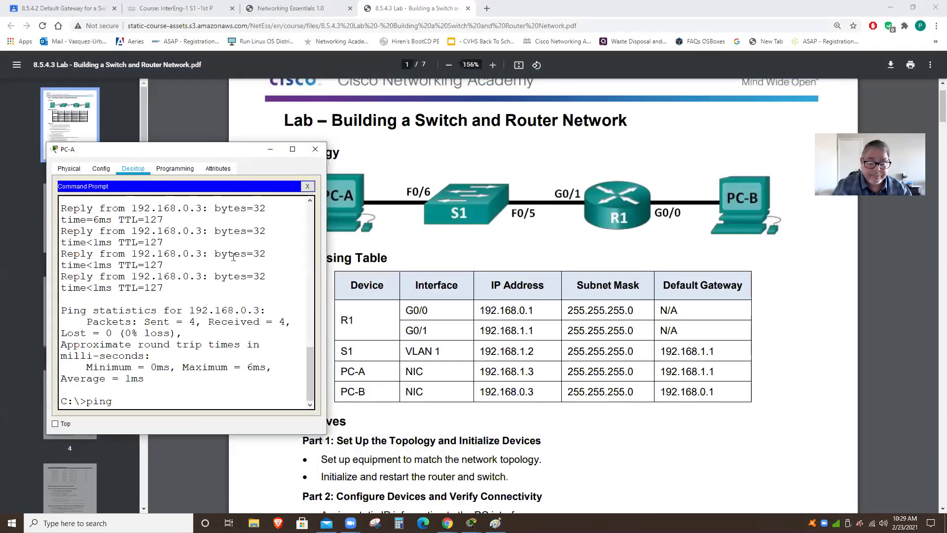
# - Ping 192.168.0.3 from PC-A's command prompt and highlight the packet counts in the resulting statistics
pyautogui.moveTo(226, 150); pyautogui.dragTo(226, 111)
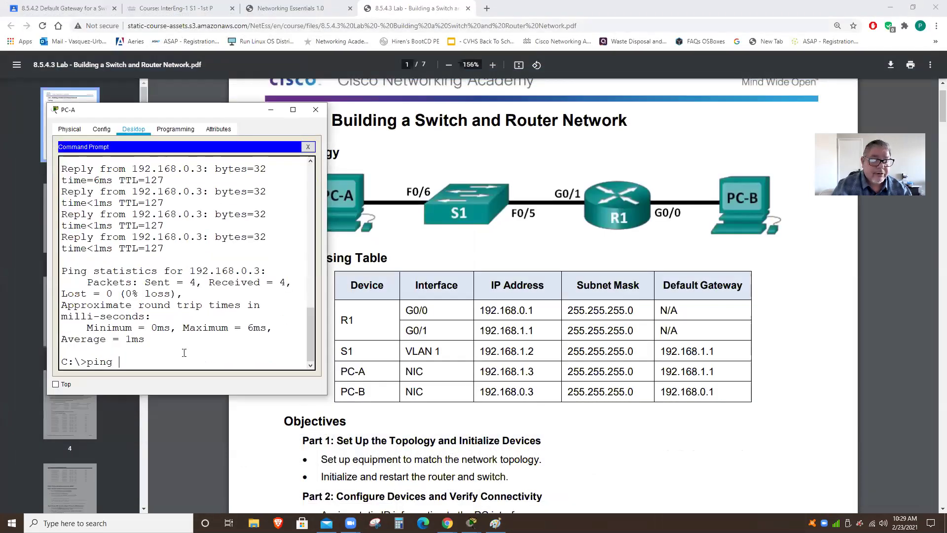
pyautogui.moveTo(185, 352); pyautogui.dragTo(161, 361)
pyautogui.click(162, 361)
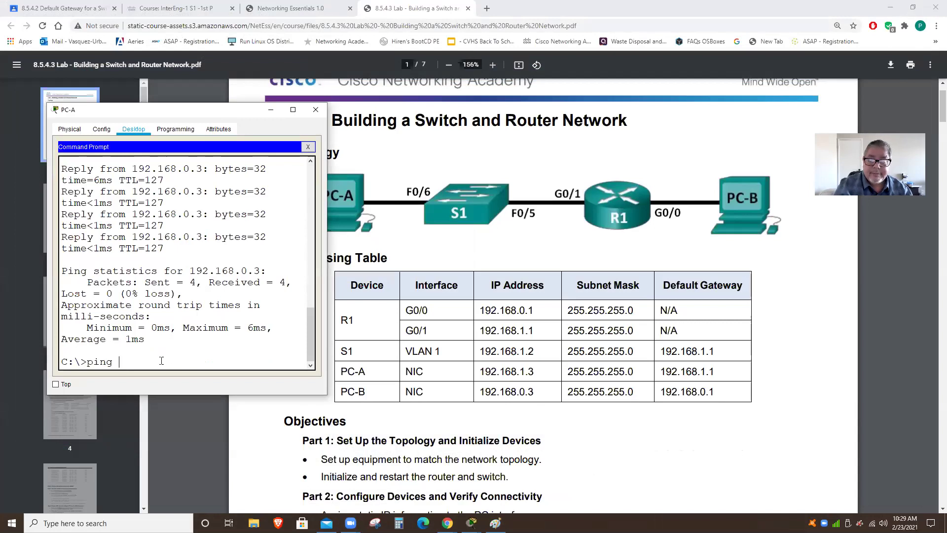
pyautogui.write('192.168')
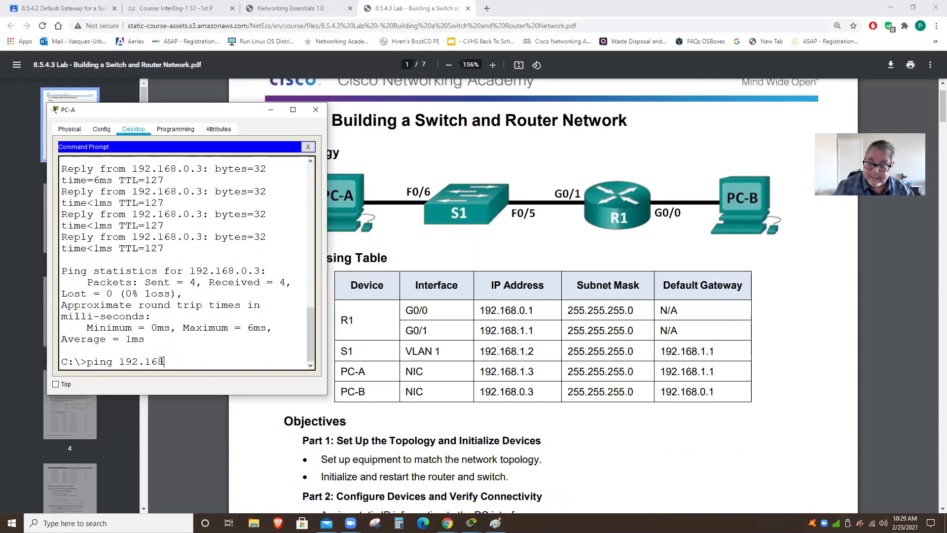
pyautogui.write('.0.3')
pyautogui.press('Return')
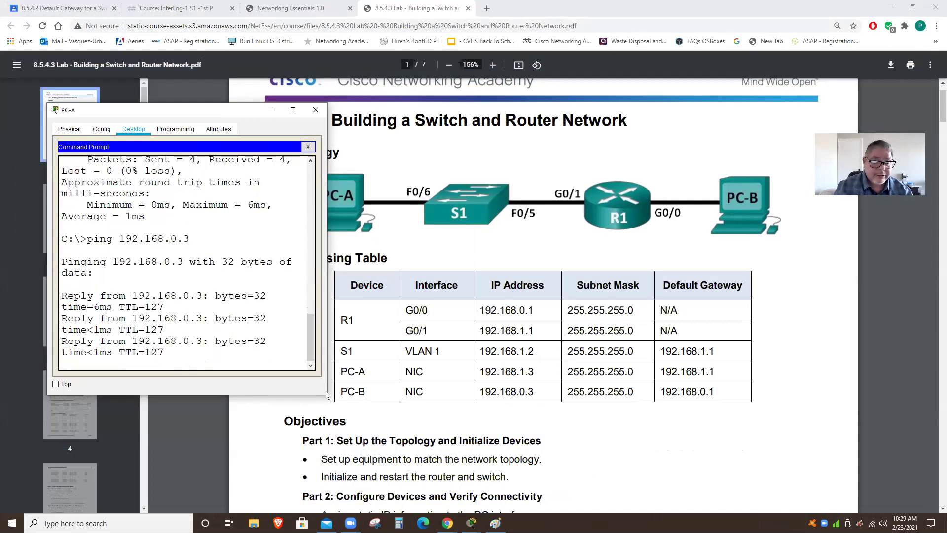
pyautogui.moveTo(325, 394); pyautogui.dragTo(447, 413)
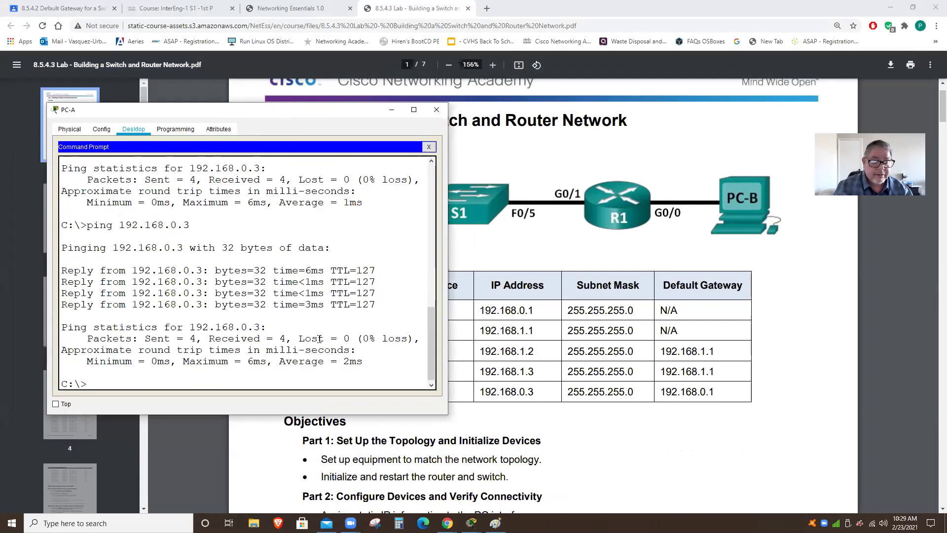
pyautogui.moveTo(144, 339); pyautogui.dragTo(329, 342)
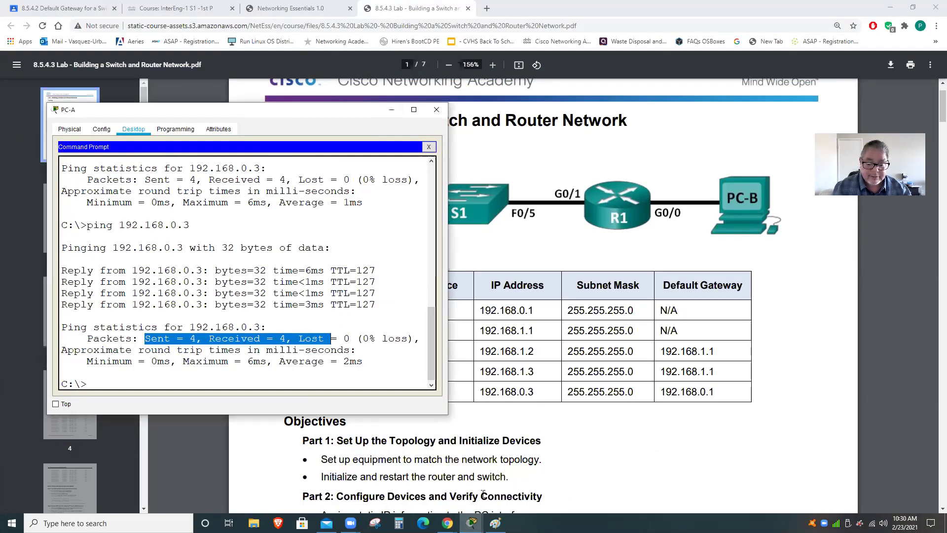
# - Bring the lab topology window to the front, enlarge it and switch it to Simulation mode
pyautogui.moveTo(472, 522)
pyautogui.click(473, 476)
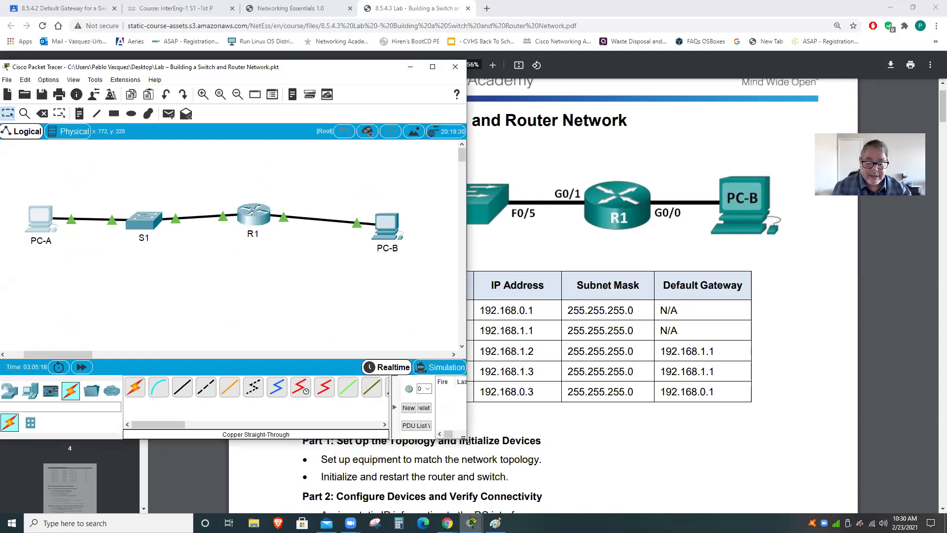
pyautogui.moveTo(465, 439); pyautogui.dragTo(729, 483)
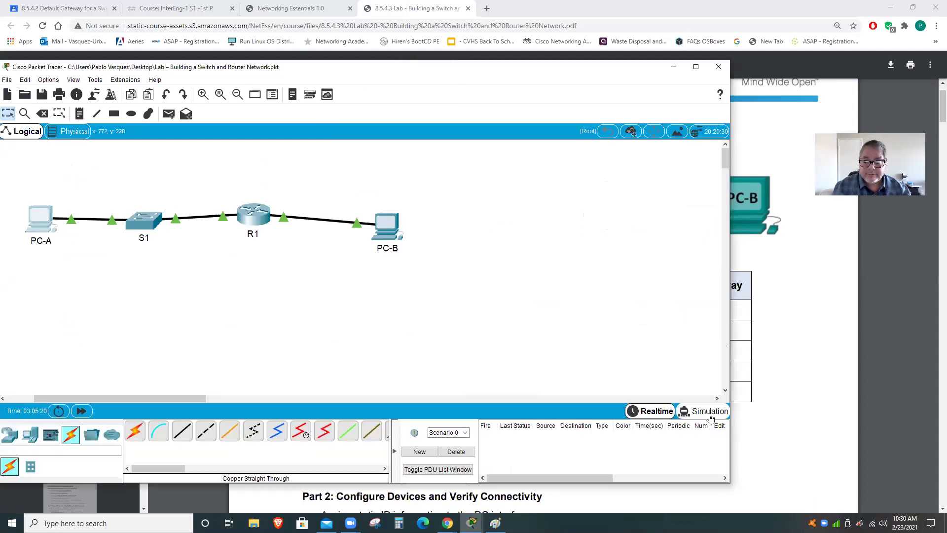
pyautogui.click(701, 411)
pyautogui.click(630, 313)
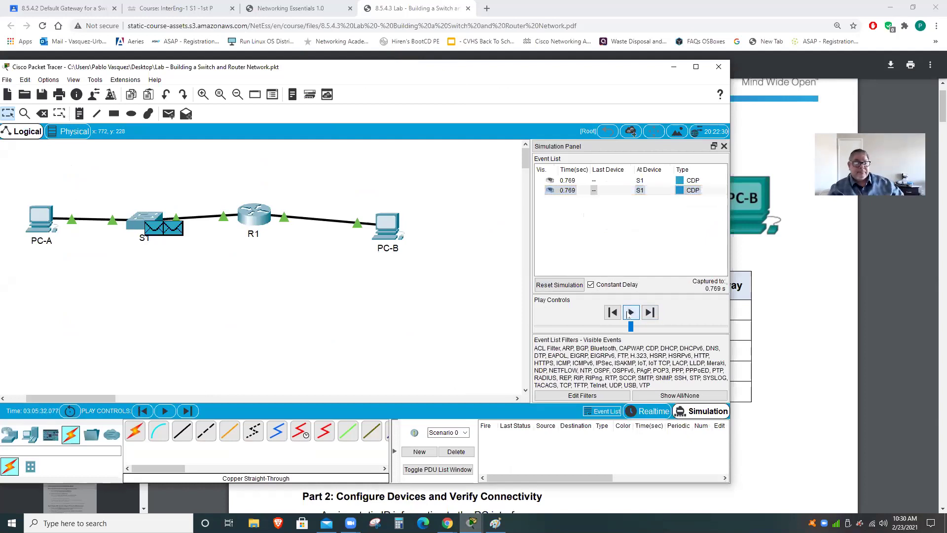
pyautogui.click(37, 221)
pyautogui.click(162, 376)
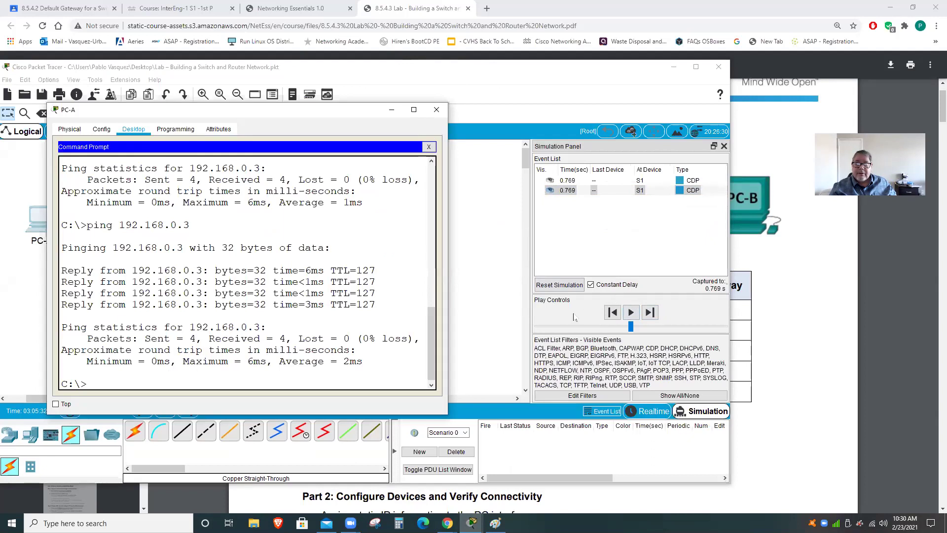
pyautogui.click(669, 193)
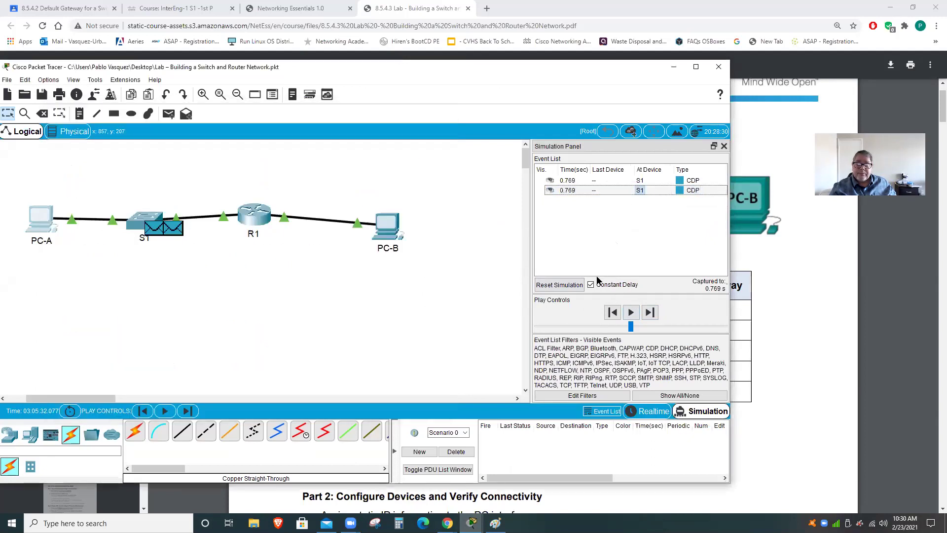
pyautogui.click(38, 222)
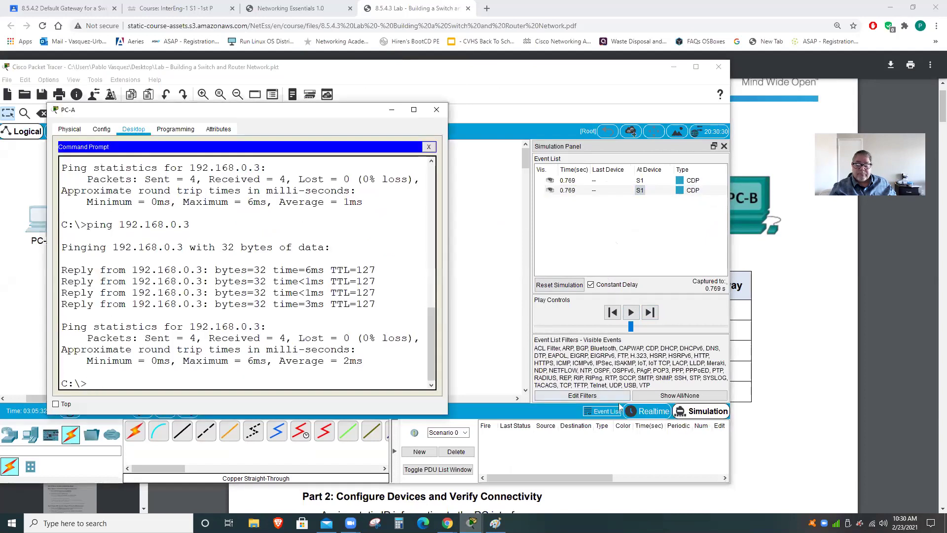
pyautogui.click(651, 411)
pyautogui.click(702, 411)
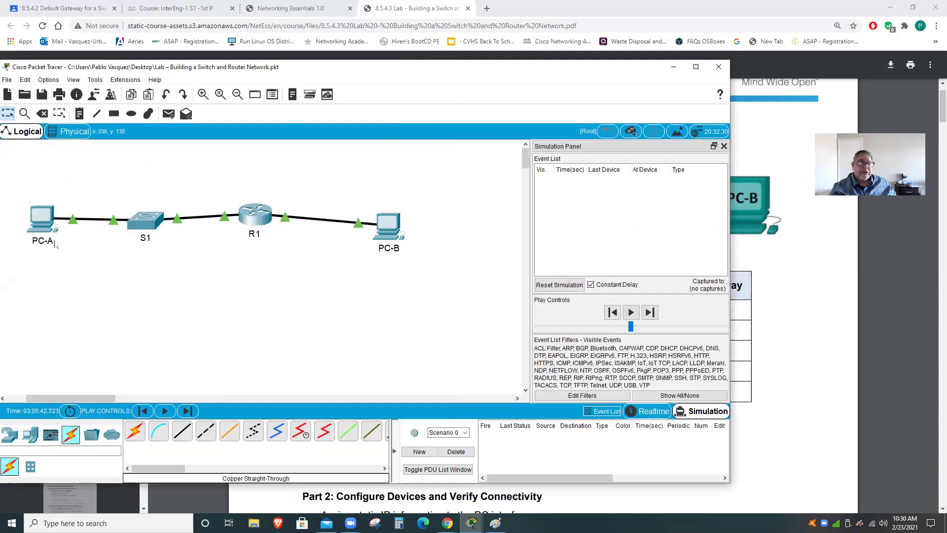
# - Play the simulation of a repeated ping from PC-A to 192.168.0.3, and return to Realtime mode
pyautogui.click(28, 220)
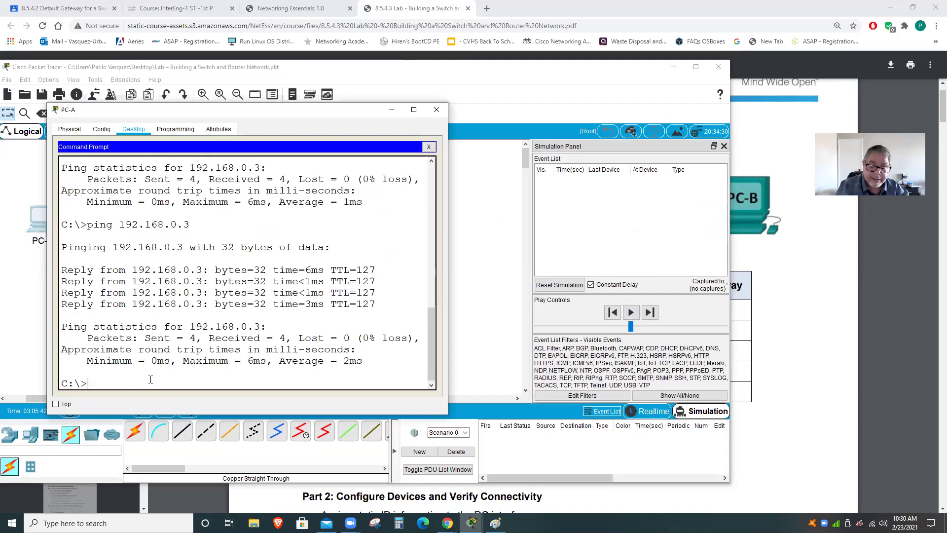
pyautogui.press('Up')
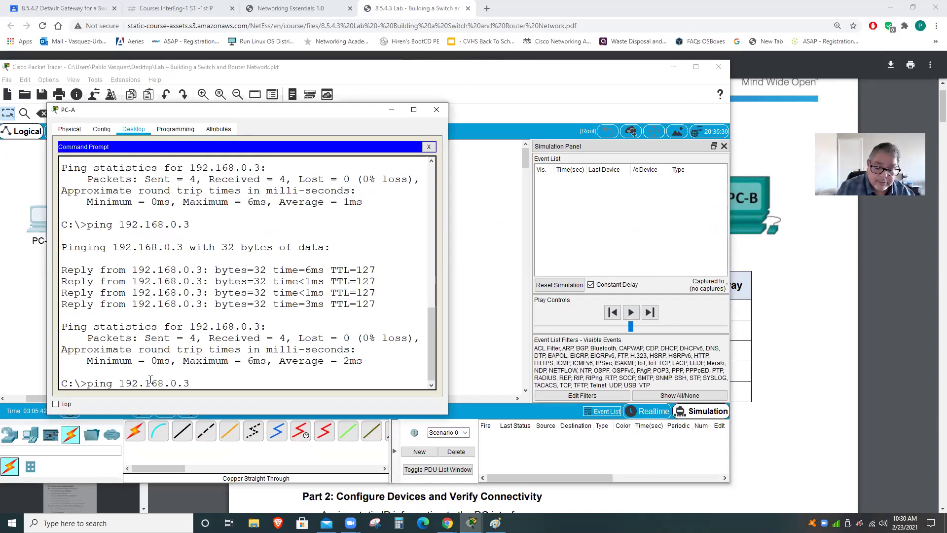
pyautogui.press('Return')
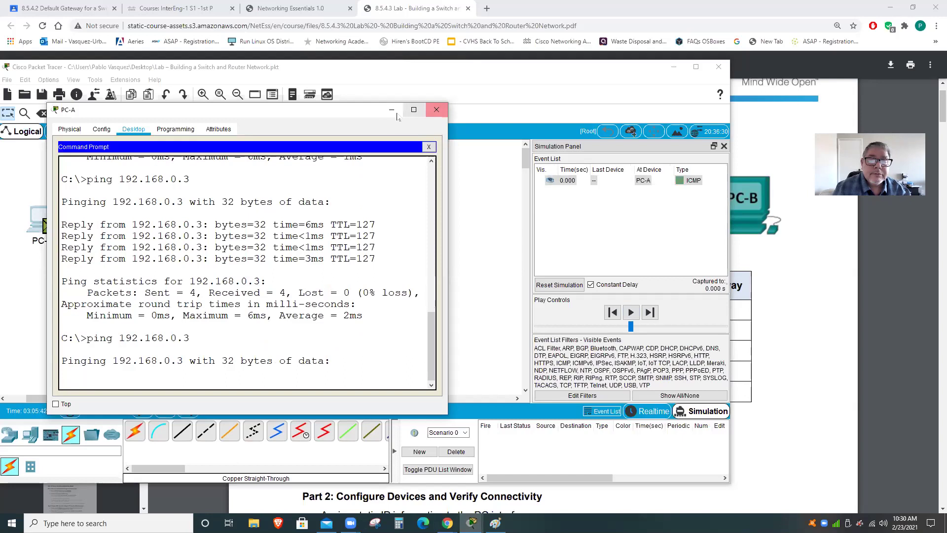
pyautogui.click(436, 109)
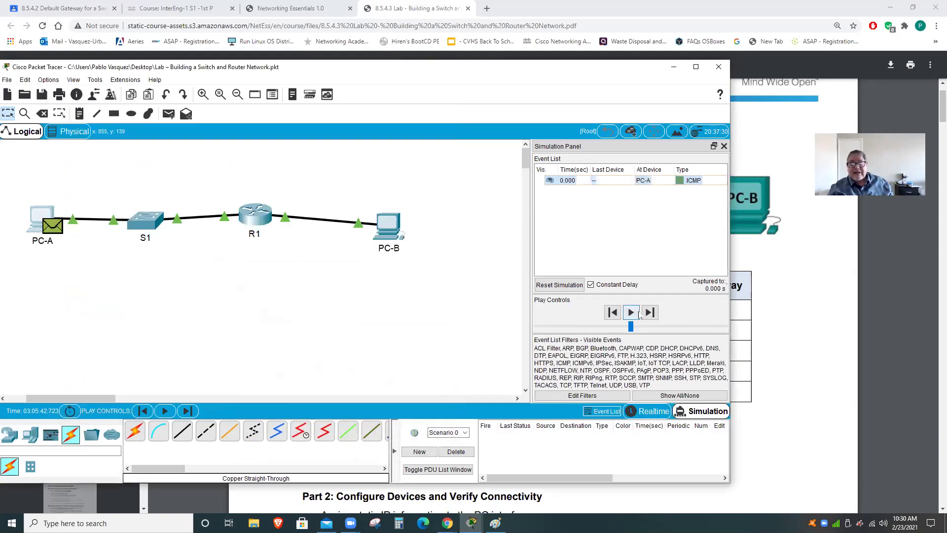
pyautogui.click(632, 313)
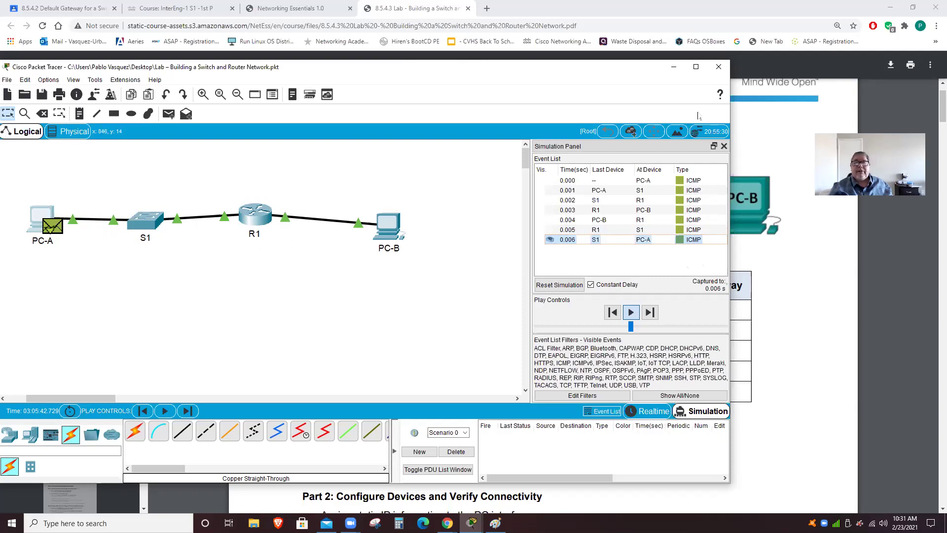
pyautogui.click(647, 411)
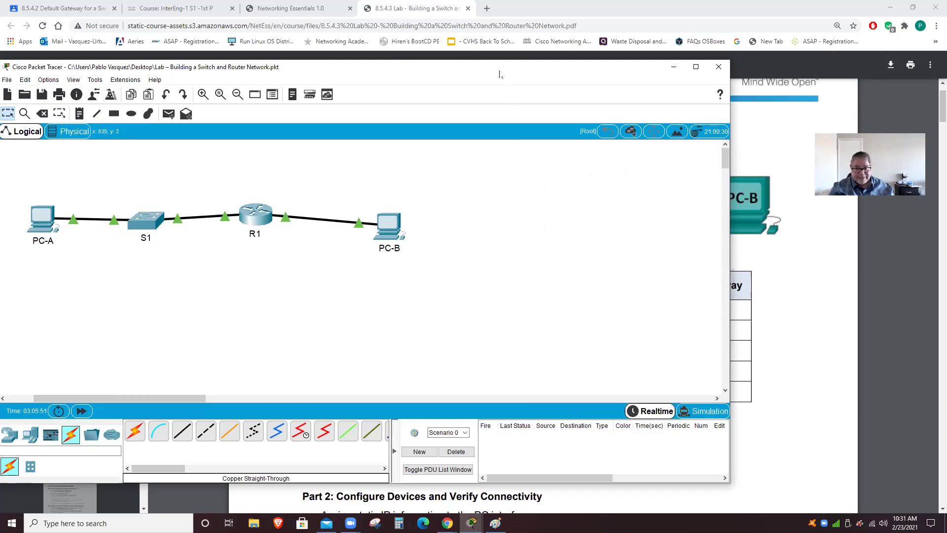
# - Create a new blank network without saving the current one, and reposition the program window over the lab document
pyautogui.moveTo(507, 74); pyautogui.dragTo(614, 76)
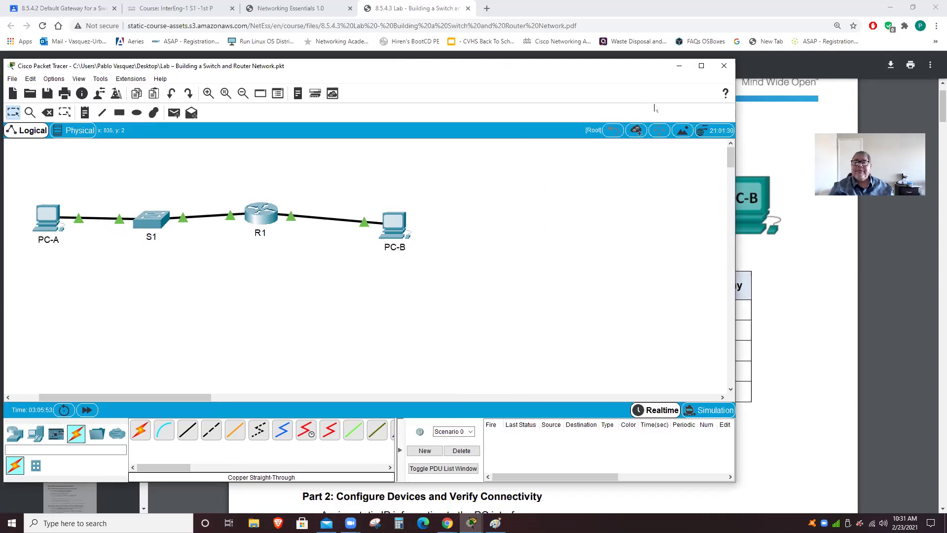
pyautogui.click(12, 78)
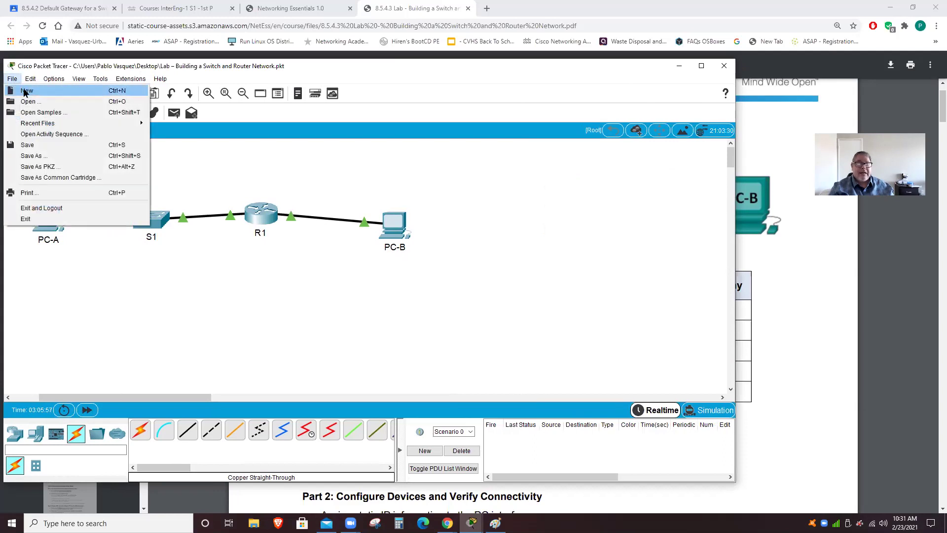
pyautogui.click(25, 90)
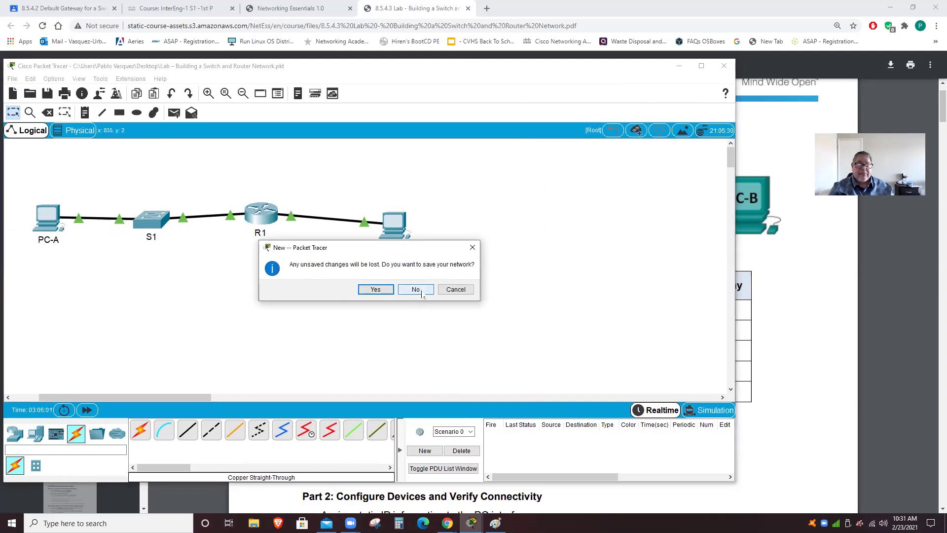
pyautogui.click(422, 293)
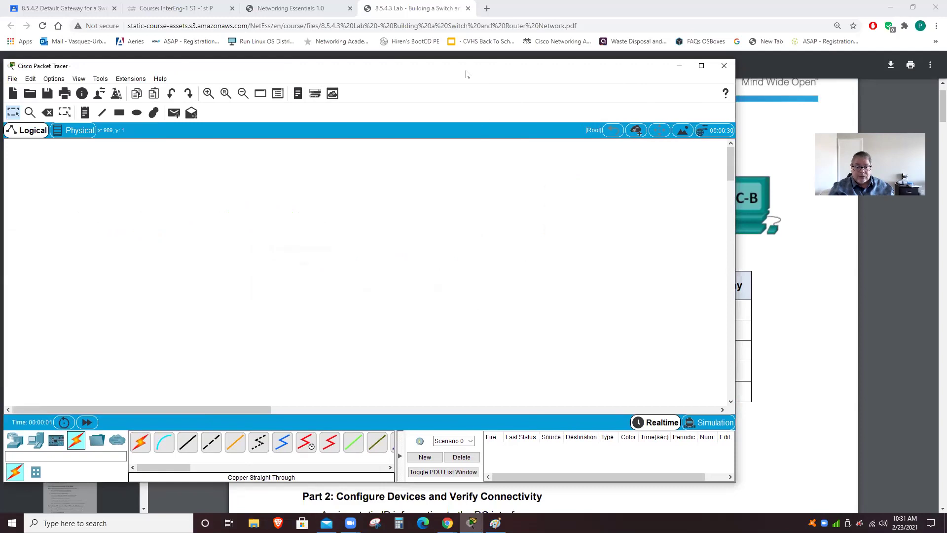
pyautogui.moveTo(477, 76); pyautogui.dragTo(527, 75)
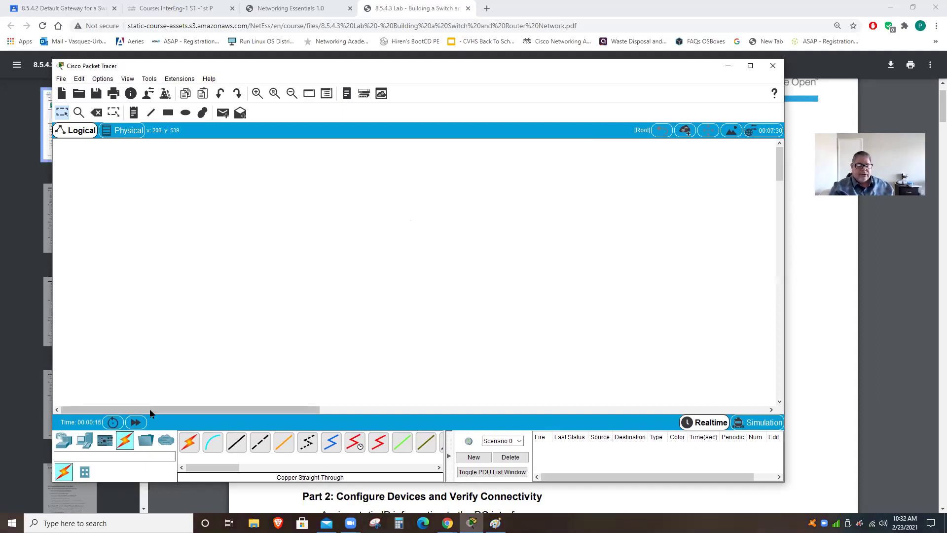
# - Add two PCs from the end devices to the empty workspace, leaving a wide gap between them
pyautogui.click(84, 441)
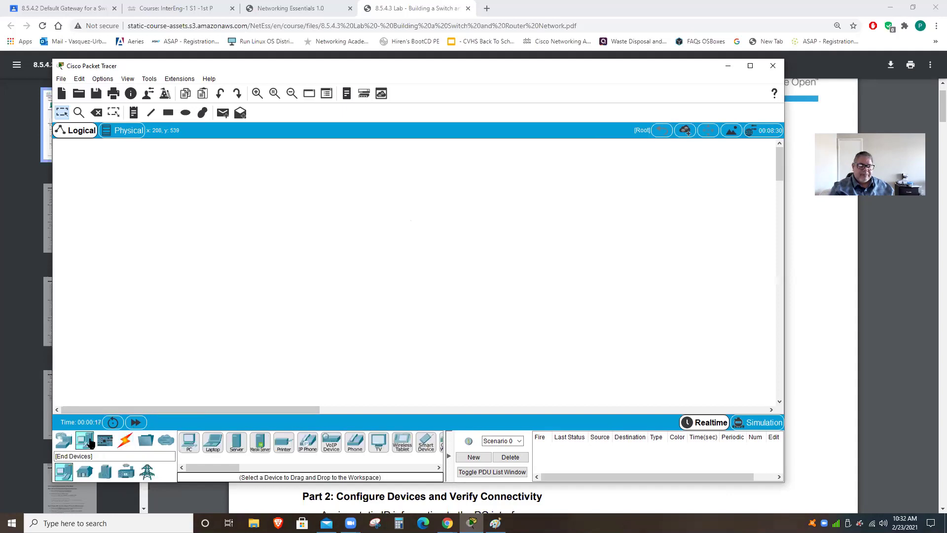
pyautogui.moveTo(86, 444)
pyautogui.mouseDown()
pyautogui.moveTo(110, 417)
pyautogui.moveTo(94, 434)
pyautogui.mouseUp()
pyautogui.moveTo(189, 442); pyautogui.dragTo(152, 208)
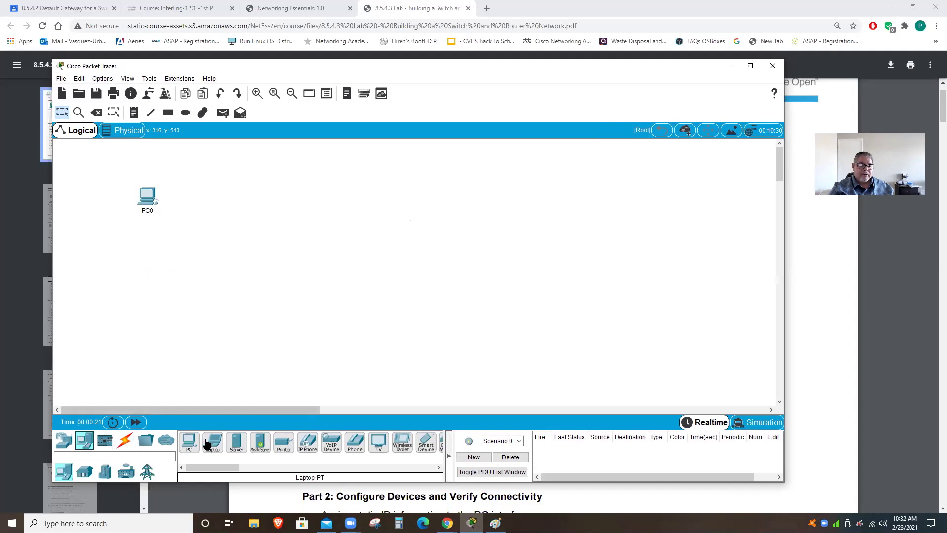
pyautogui.moveTo(189, 442); pyautogui.dragTo(389, 202)
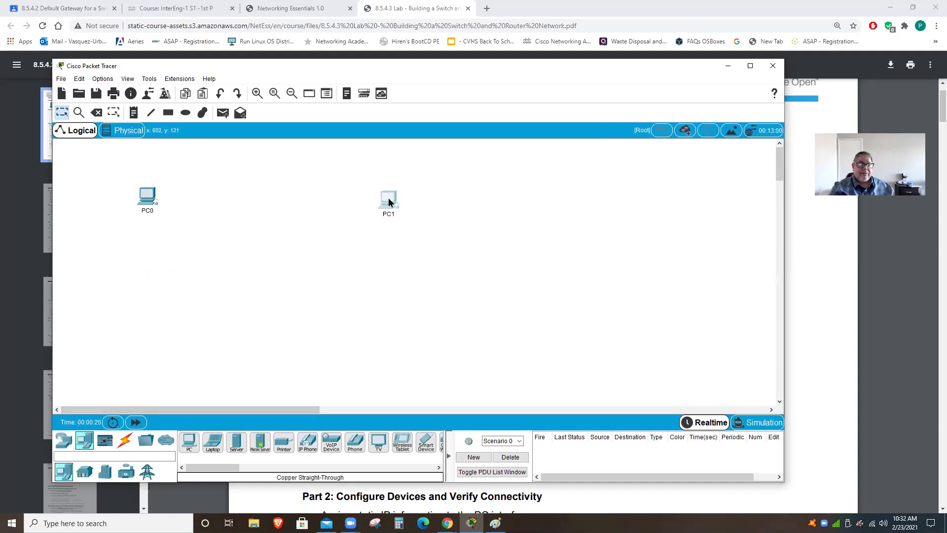
# - Reposition both PCs in the enlarged workspace so they stand apart with room for devices between them
pyautogui.click(257, 93)
pyautogui.click(257, 94)
pyautogui.click(258, 94)
pyautogui.moveTo(54, 179); pyautogui.dragTo(166, 186)
pyautogui.moveTo(371, 176); pyautogui.dragTo(400, 191)
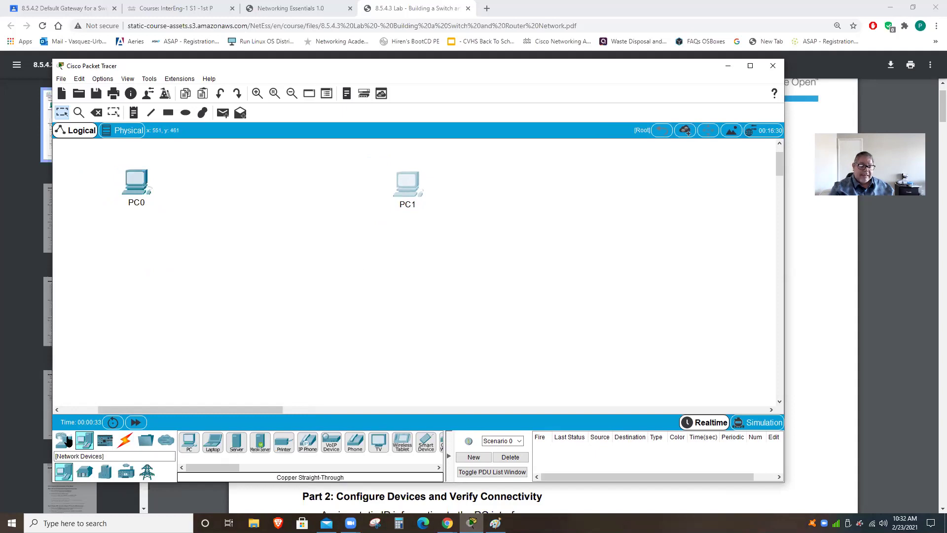
# - Place a switch beside PC0 and a router between the switch and PC1, and inspect the router's port details
pyautogui.click(67, 441)
pyautogui.moveTo(85, 472); pyautogui.dragTo(229, 206)
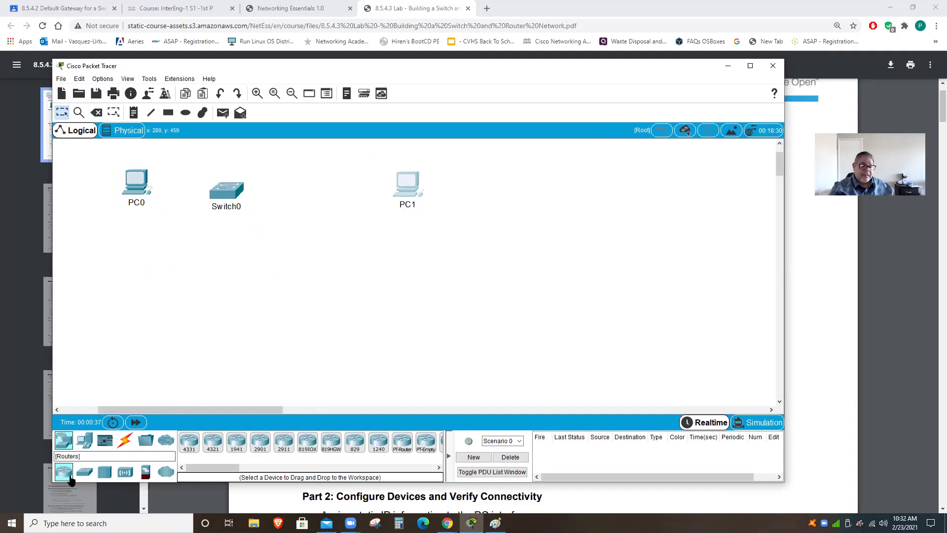
pyautogui.moveTo(67, 474); pyautogui.dragTo(322, 199)
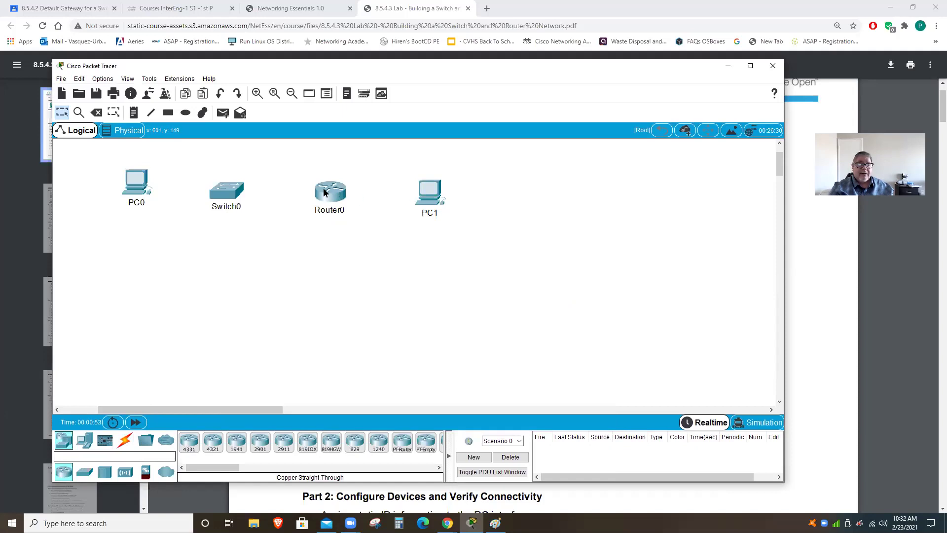
pyautogui.moveTo(325, 193)
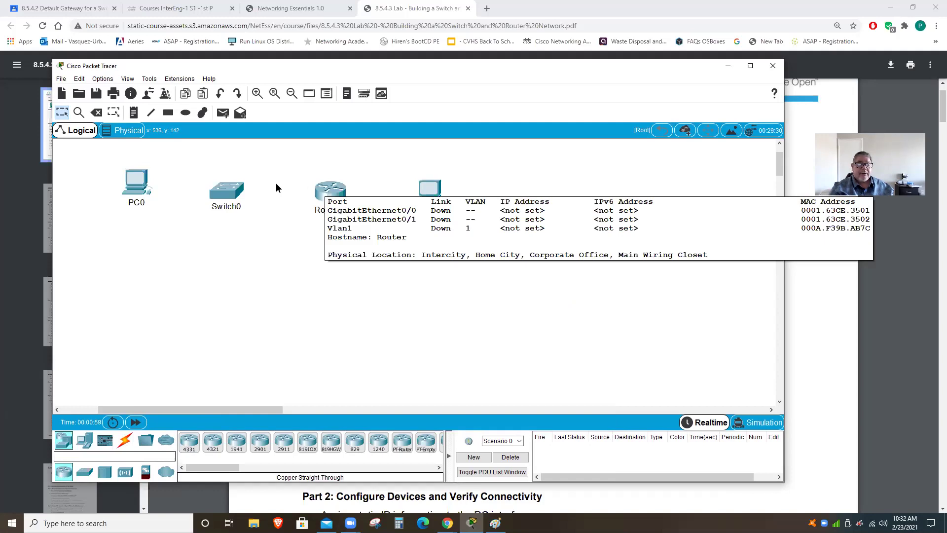
pyautogui.moveTo(234, 195)
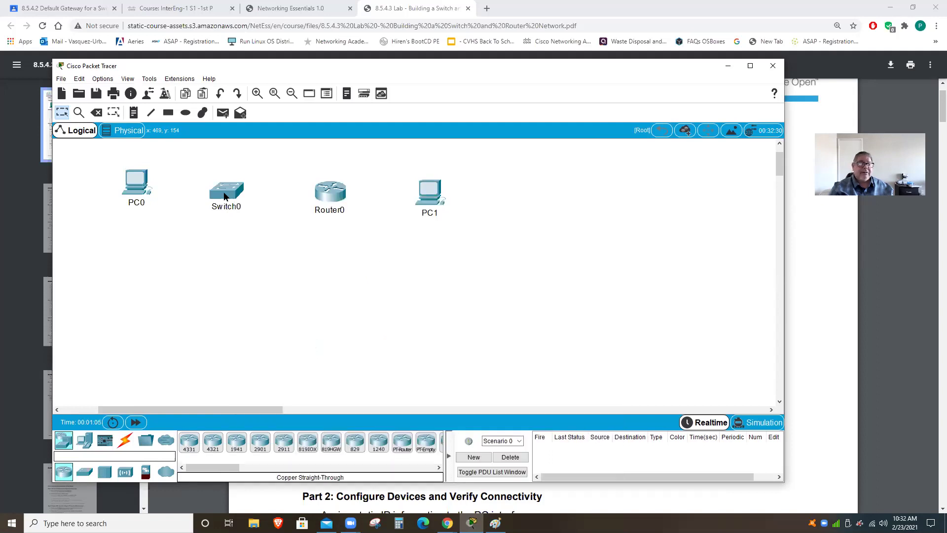
pyautogui.moveTo(139, 187)
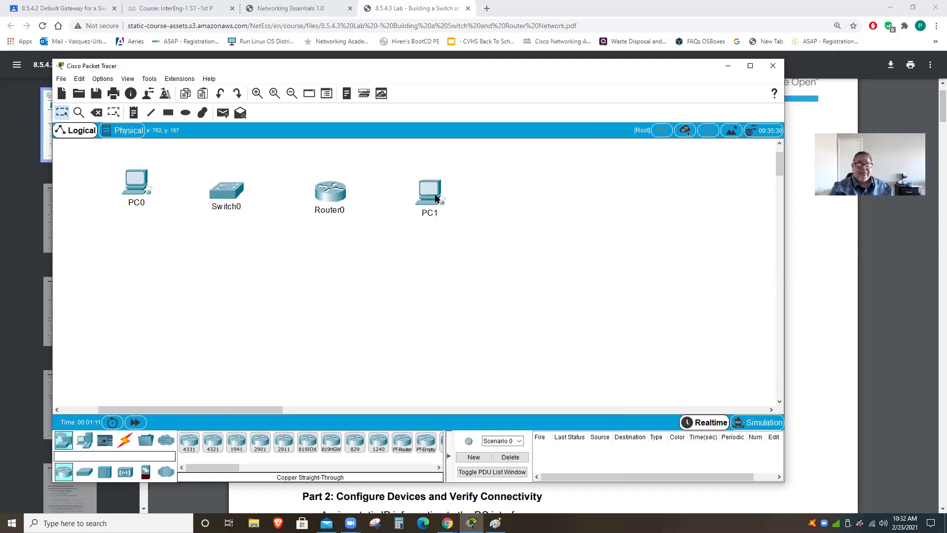
pyautogui.moveTo(436, 197)
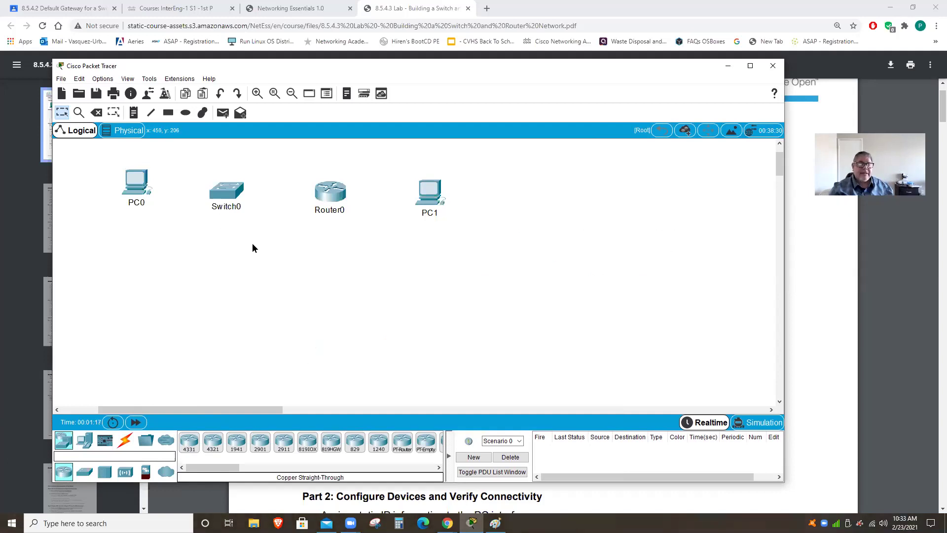
pyautogui.click(124, 440)
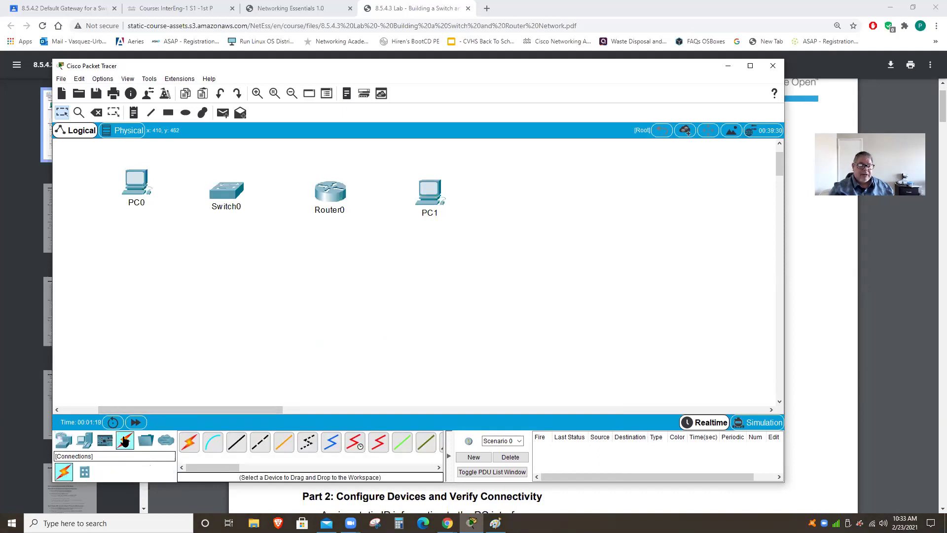
pyautogui.click(235, 442)
pyautogui.click(142, 177)
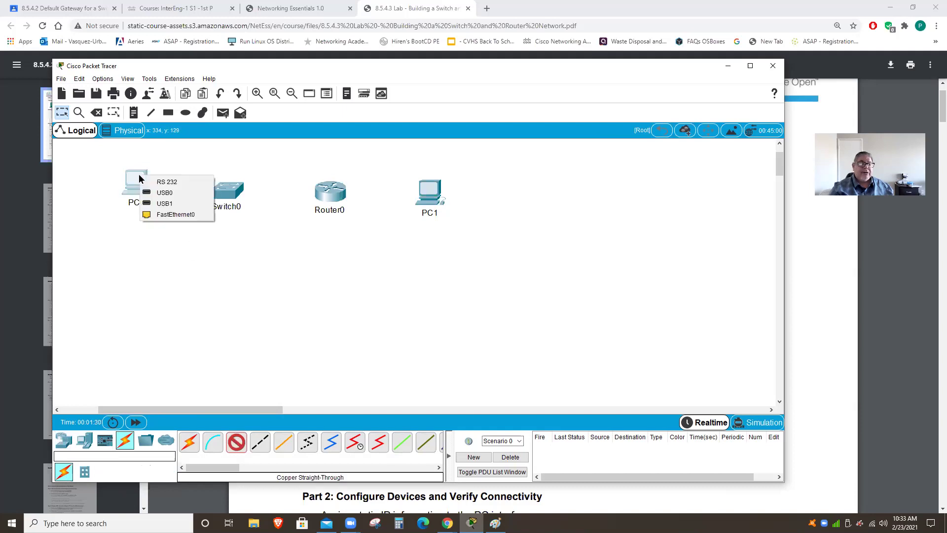
pyautogui.click(163, 215)
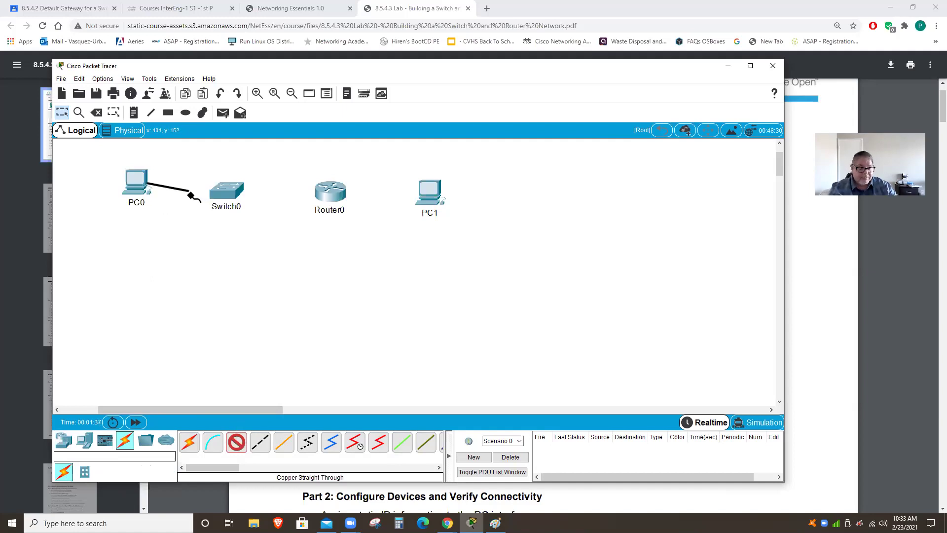
pyautogui.press('Escape')
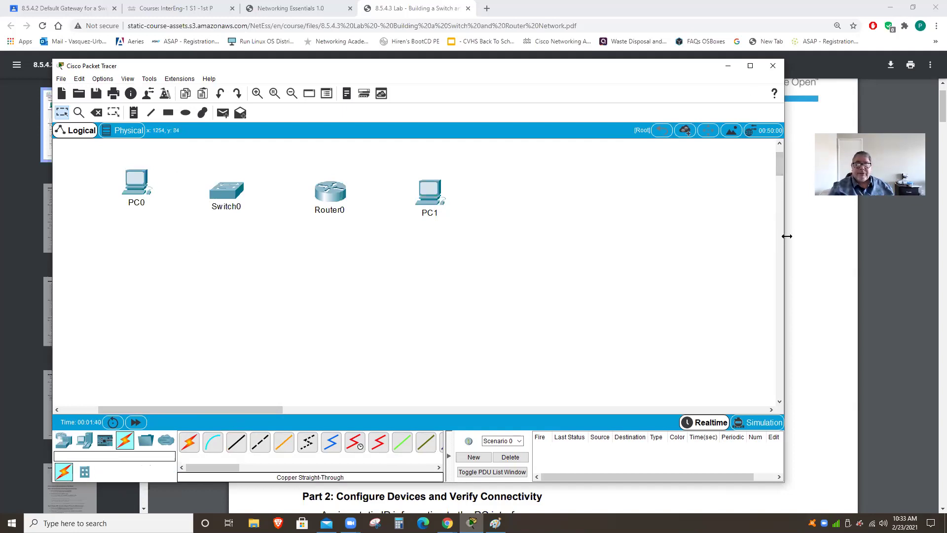
# - Arrange the Packet Tracer window and the lab document's browser window side by side, each filling half the screen
pyautogui.moveTo(787, 236); pyautogui.dragTo(476, 237)
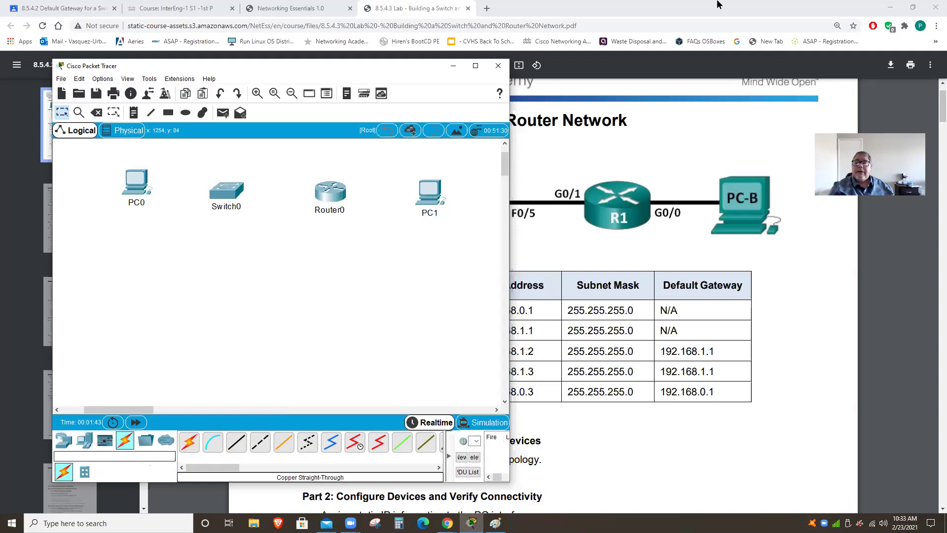
pyautogui.doubleClick(645, 7)
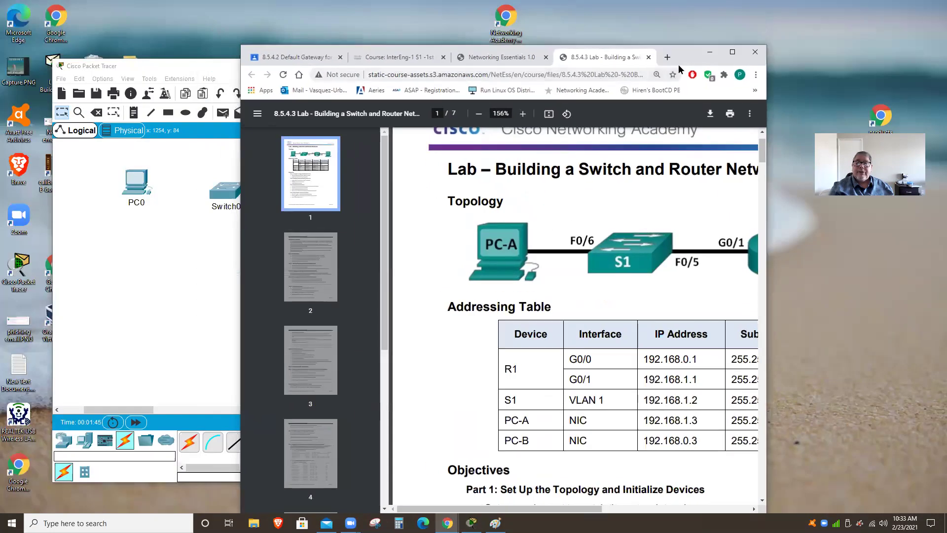
pyautogui.moveTo(687, 60); pyautogui.dragTo(934, 39)
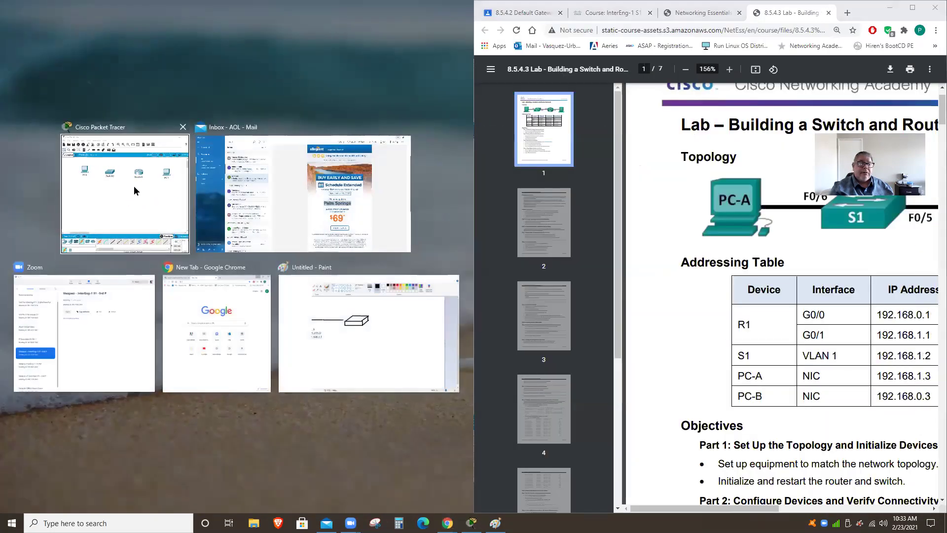
pyautogui.click(134, 190)
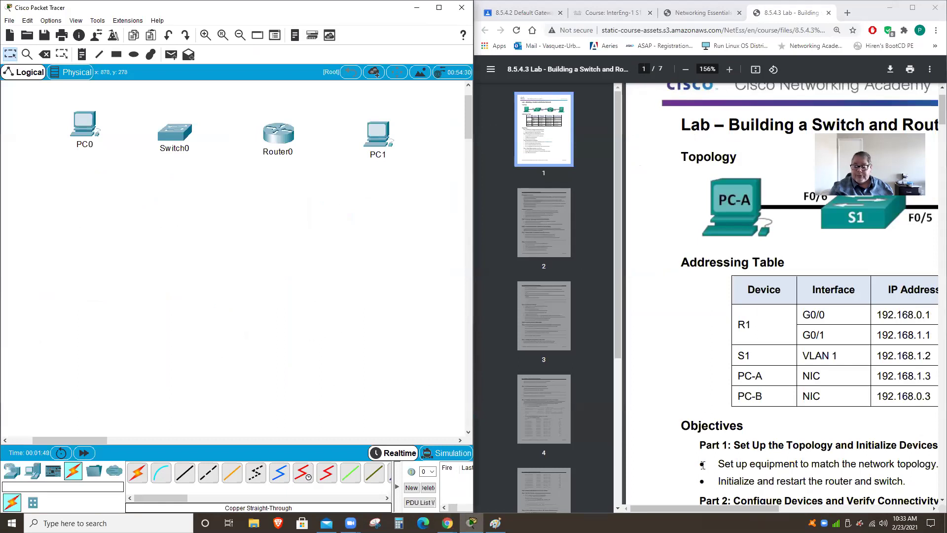
# - Reduce the lab document's zoom to 110% and shift the page so the topology and addressing table fit
pyautogui.moveTo(734, 511); pyautogui.dragTo(772, 514)
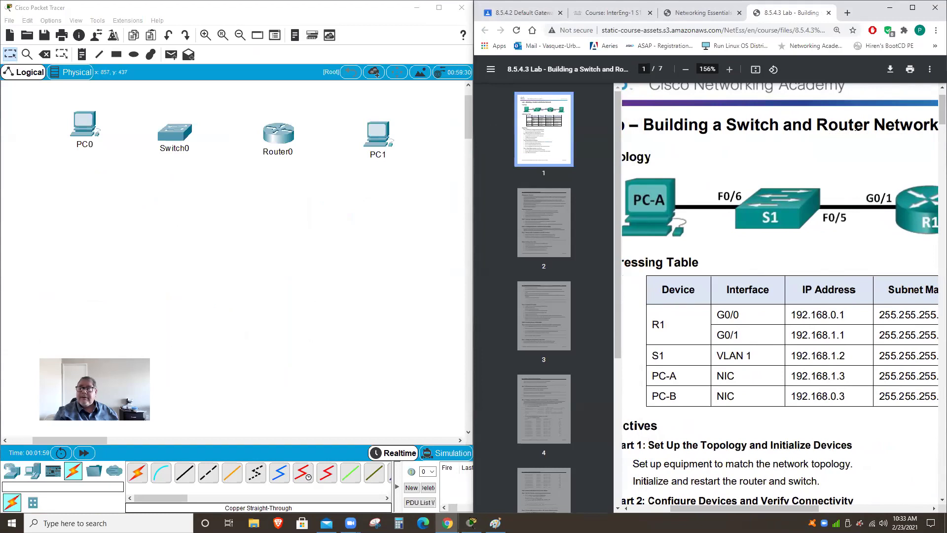
pyautogui.click(686, 70)
pyautogui.click(685, 69)
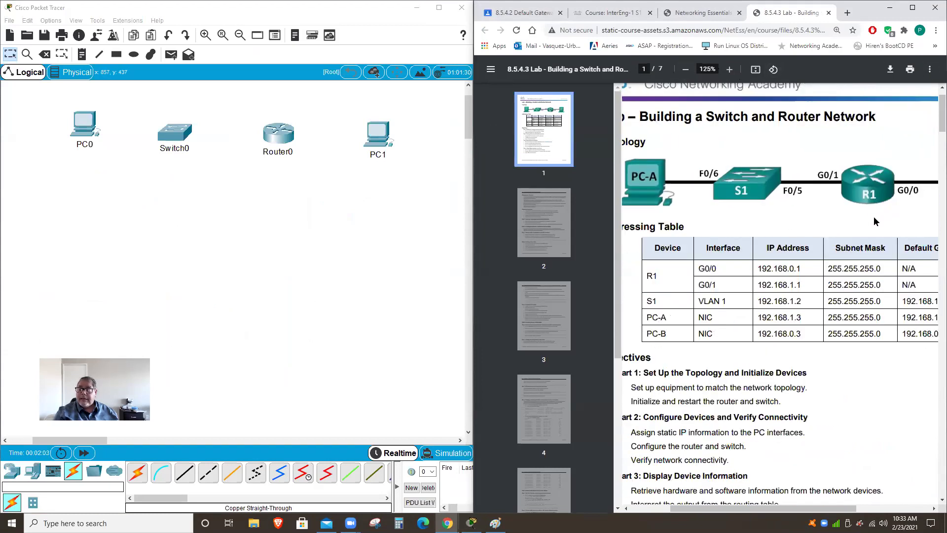
pyautogui.click(685, 69)
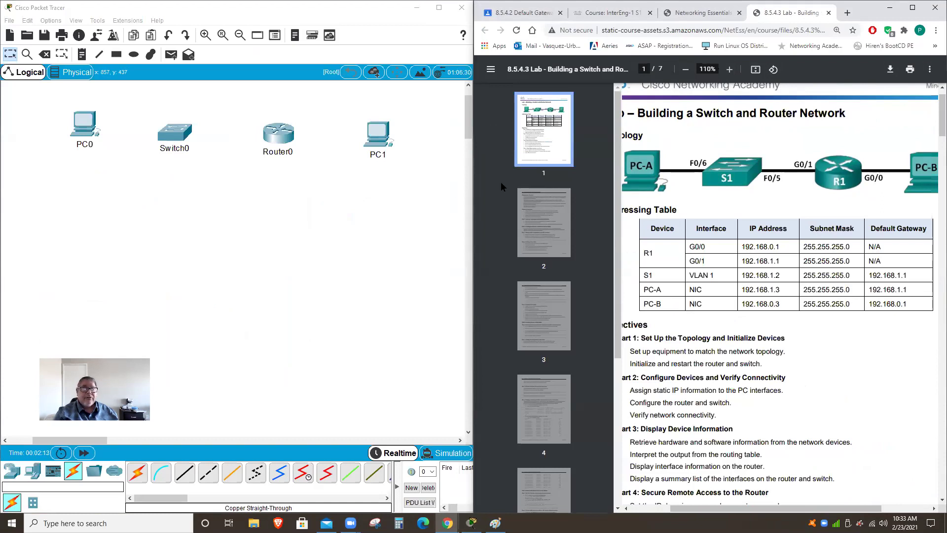
# - Connect PC0's FastEthernet0 port to Switch0's FastEthernet0/6 port with a copper straight-through cable
pyautogui.click(185, 473)
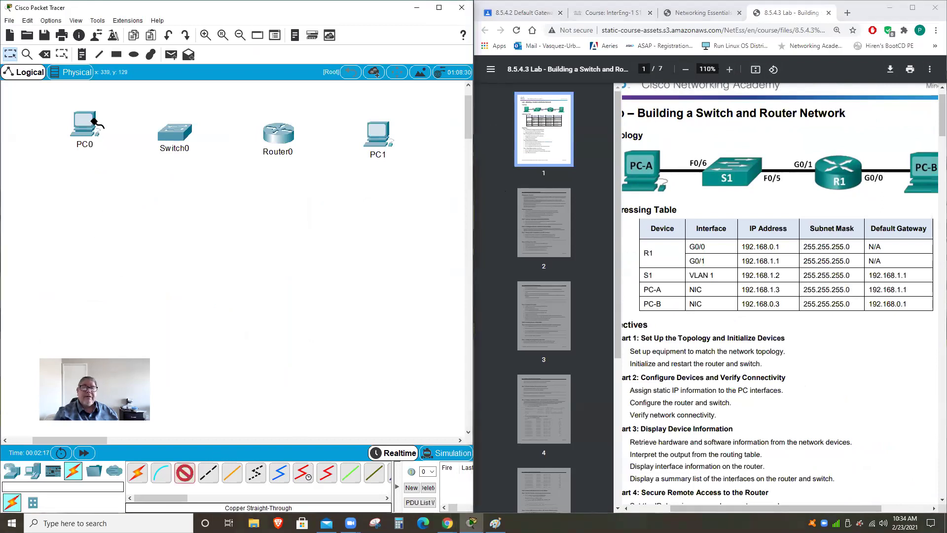
pyautogui.click(587, 91)
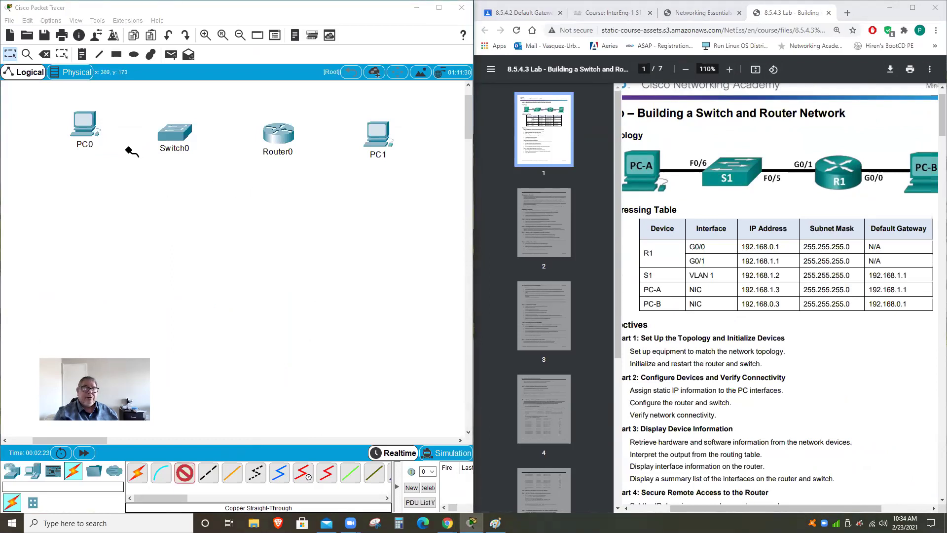
pyautogui.click(88, 125)
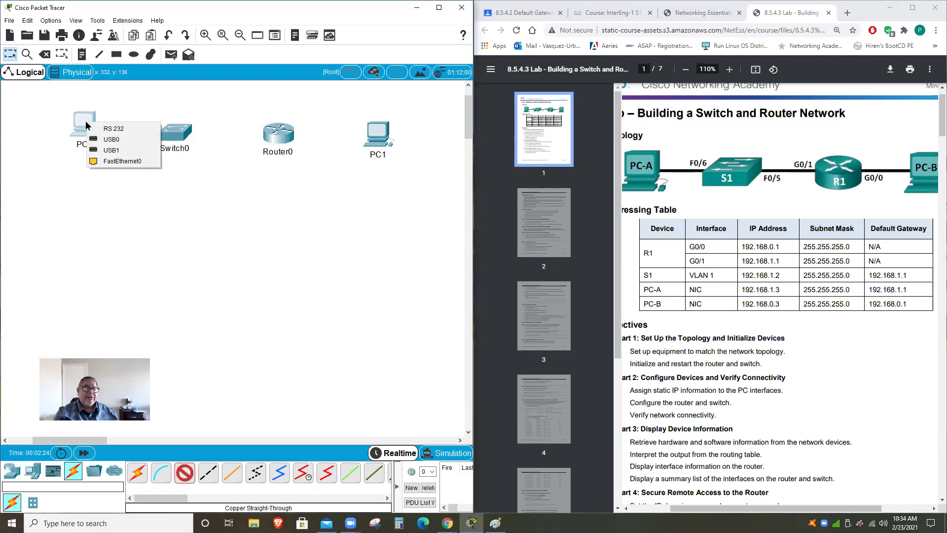
pyautogui.click(112, 163)
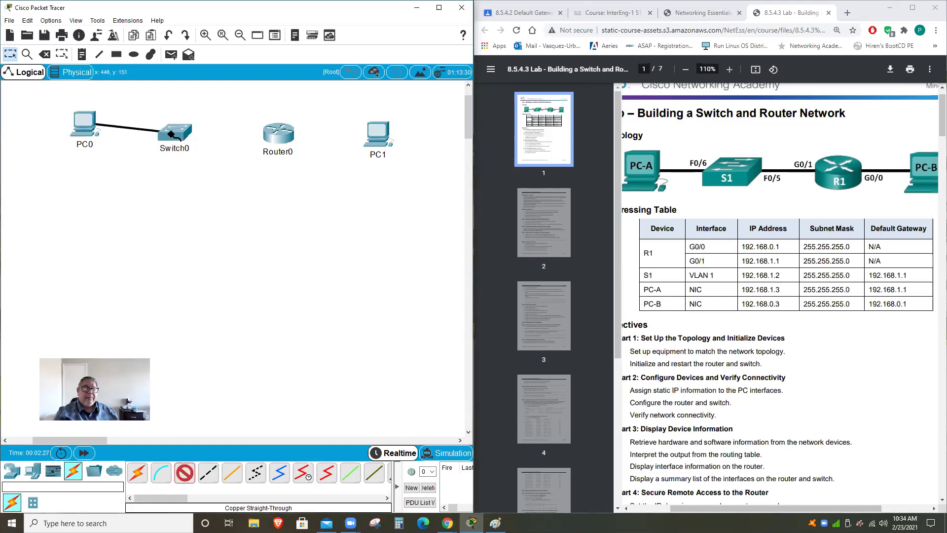
pyautogui.moveTo(173, 134)
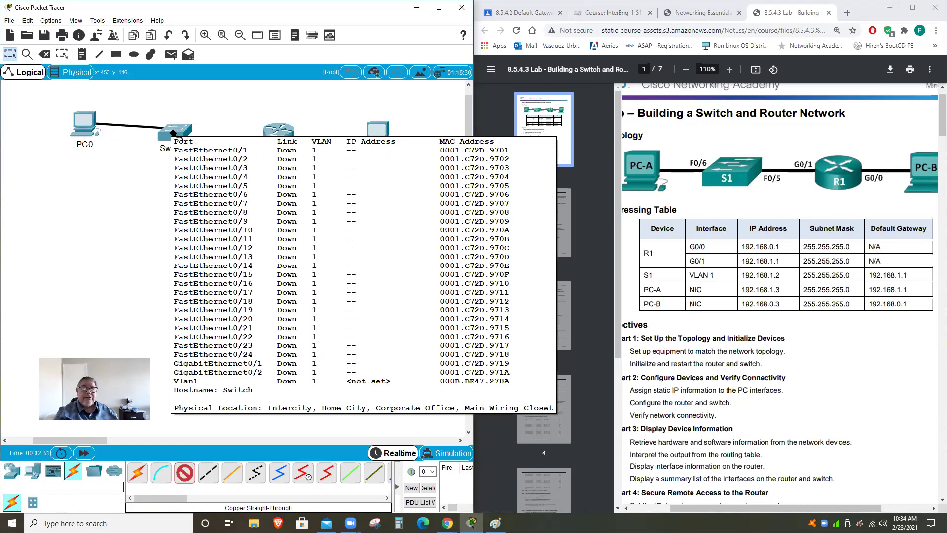
pyautogui.click(170, 129)
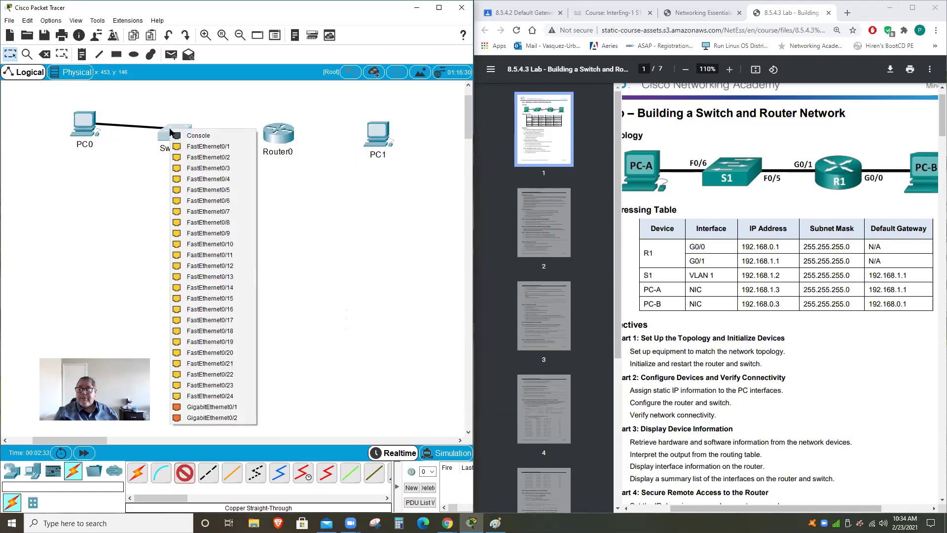
pyautogui.click(224, 201)
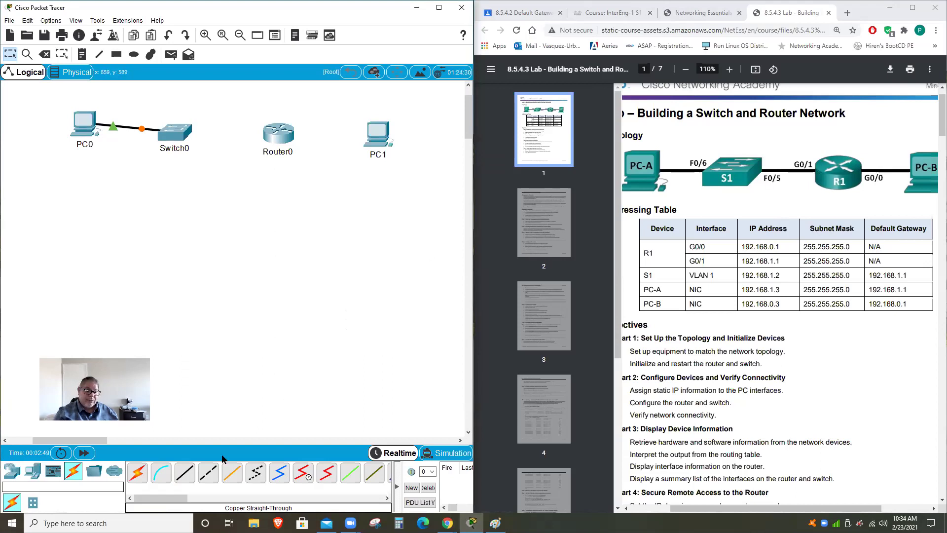
# - Connect Switch0's FastEthernet0/5 port to Router0's GigabitEthernet0/1 port with a copper straight-through cable
pyautogui.click(192, 471)
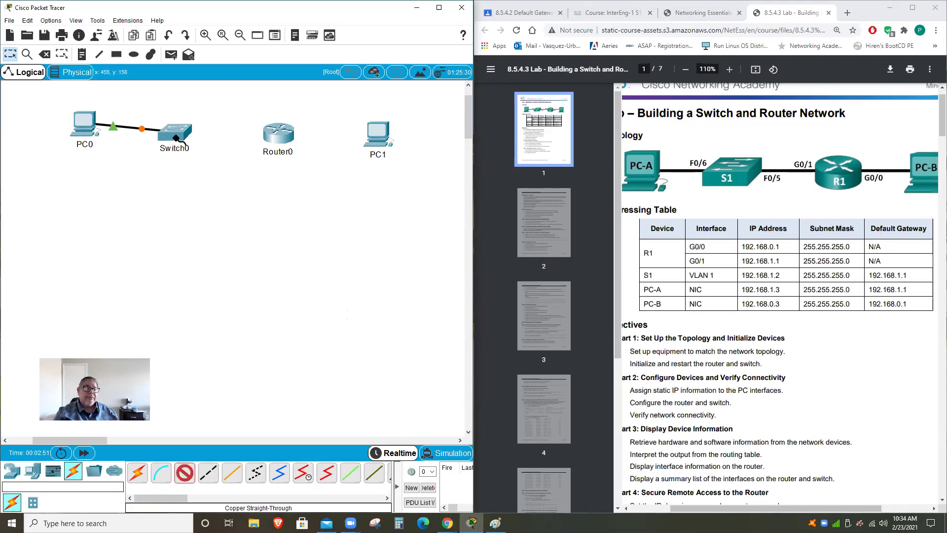
pyautogui.click(176, 132)
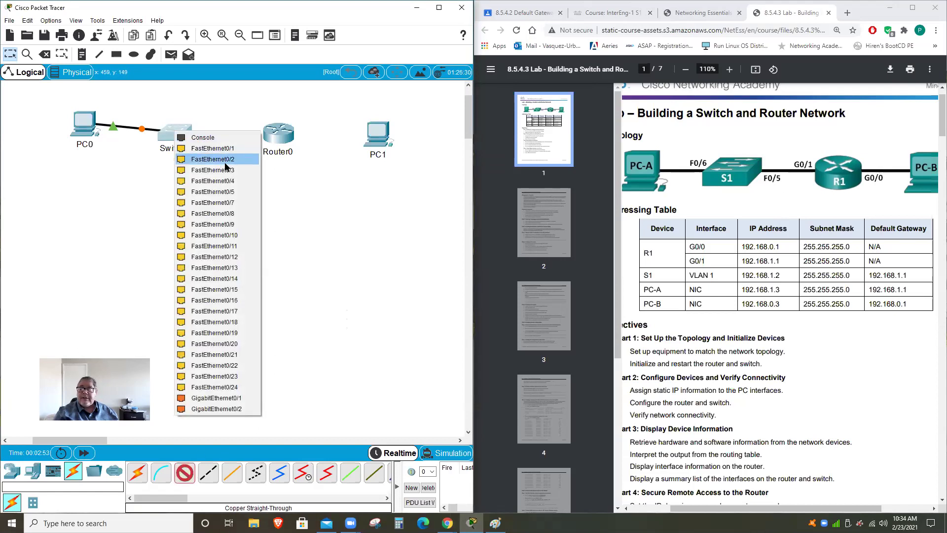
pyautogui.click(230, 192)
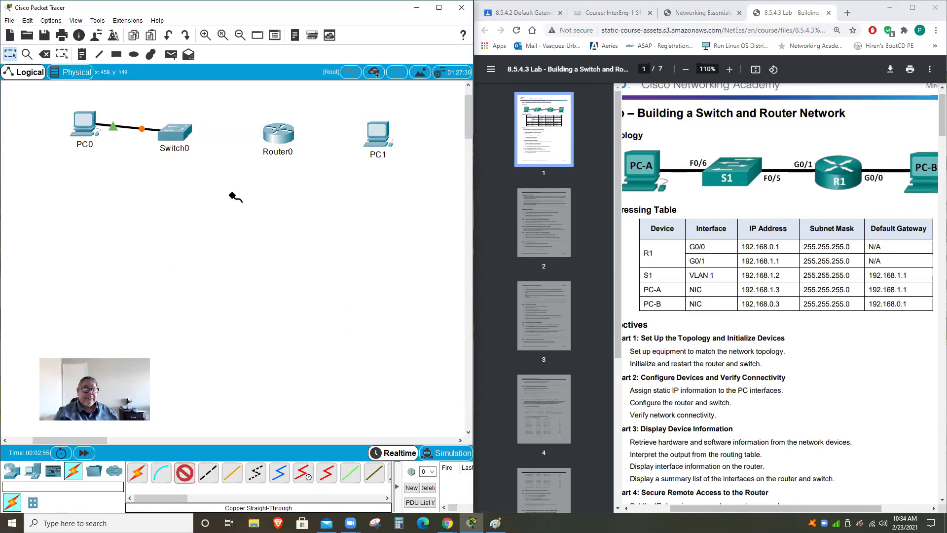
pyautogui.click(272, 133)
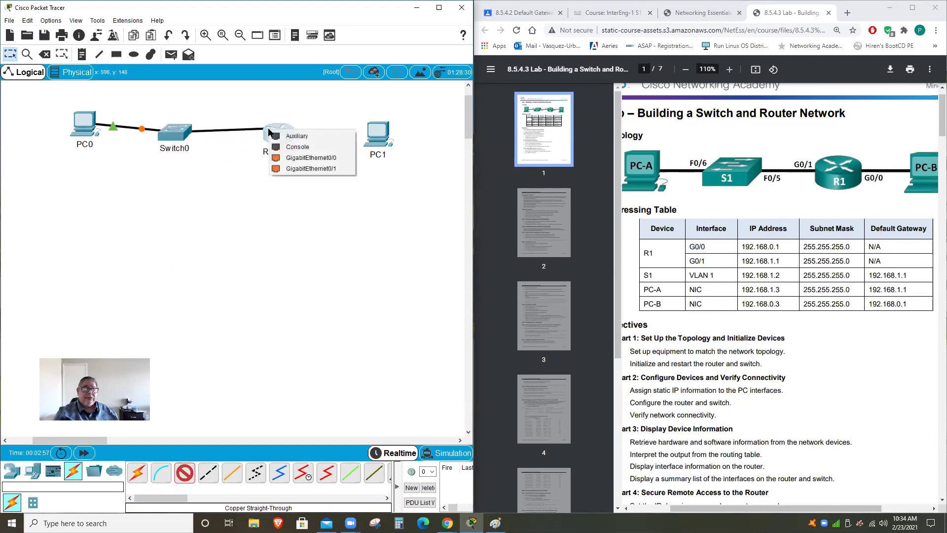
pyautogui.click(297, 169)
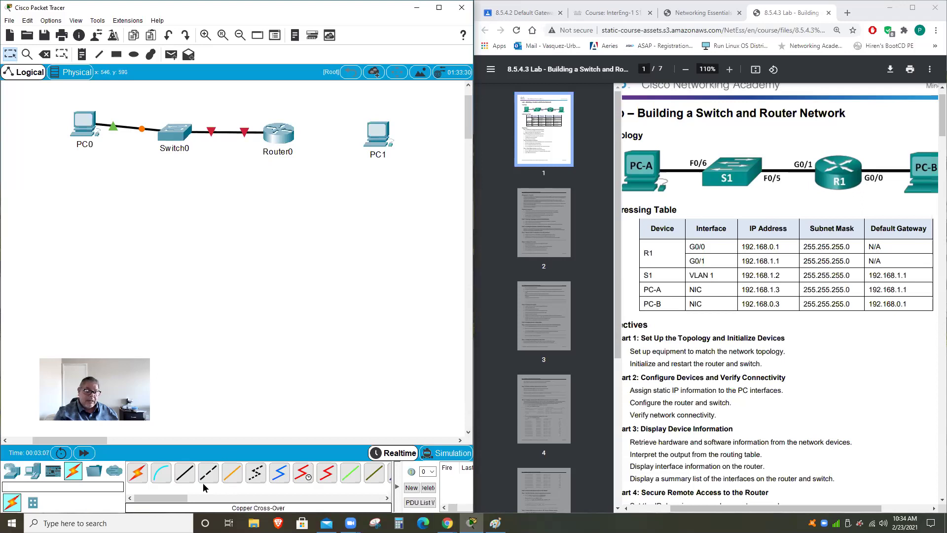
# - Connect Router0's GigabitEthernet0/0 port to PC1's FastEthernet0 port with a copper straight-through cable, and fast-forward the network time
pyautogui.click(184, 473)
pyautogui.click(286, 132)
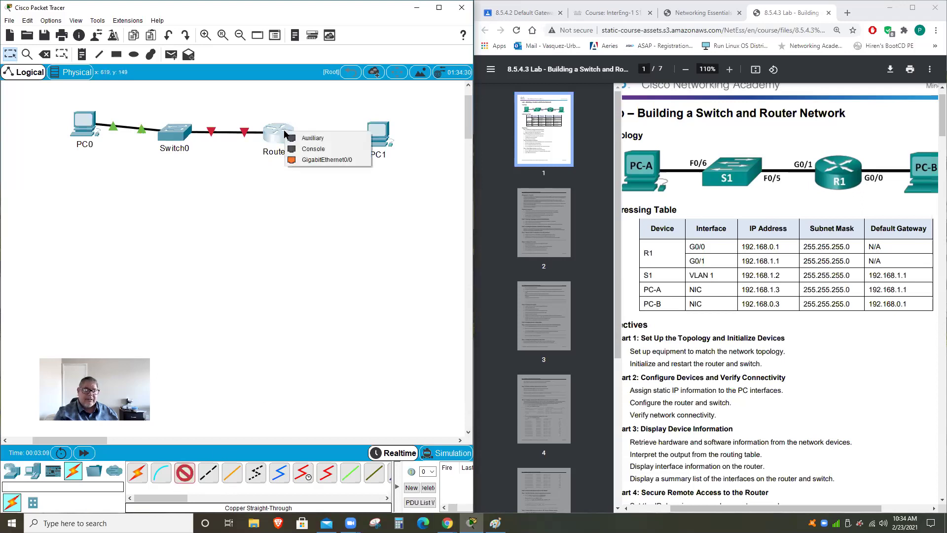
pyautogui.click(317, 159)
pyautogui.click(376, 141)
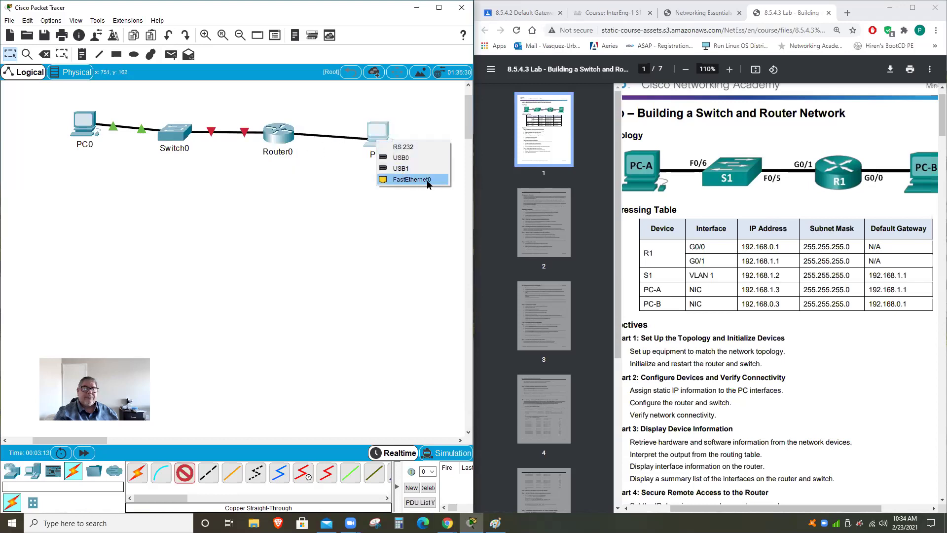
pyautogui.click(412, 180)
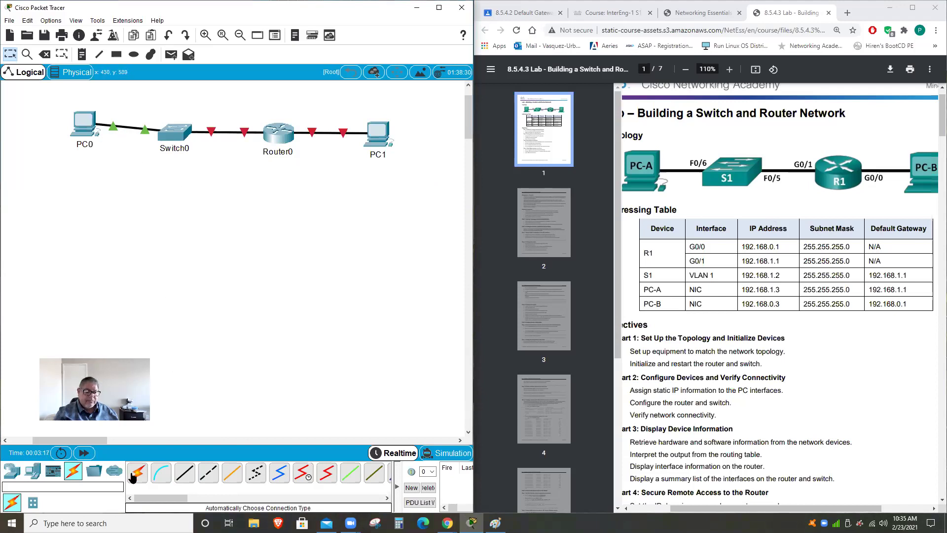
pyautogui.click(84, 453)
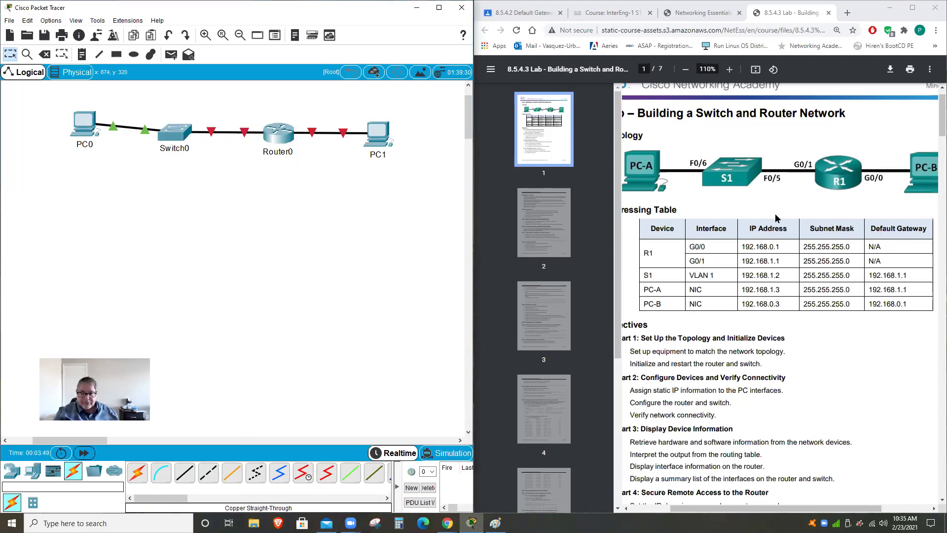
# - Circle the addressing table in the lab document and review the addresses, masks and gateways listed for each device
pyautogui.moveTo(909, 202)
pyautogui.mouseDown()
pyautogui.moveTo(611, 256)
pyautogui.moveTo(801, 343)
pyautogui.moveTo(927, 295)
pyautogui.moveTo(917, 212)
pyautogui.moveTo(895, 209)
pyautogui.mouseUp()
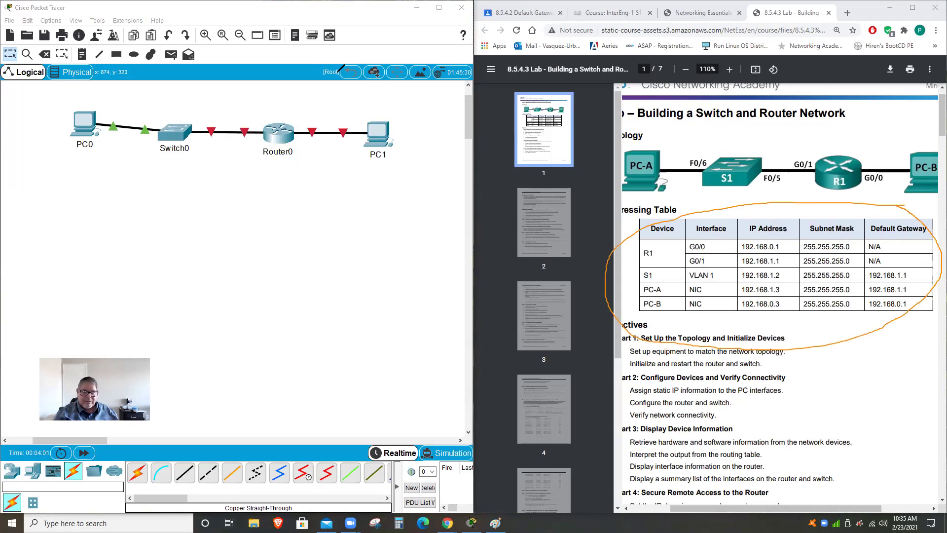
pyautogui.scroll(-13, 771, 348)
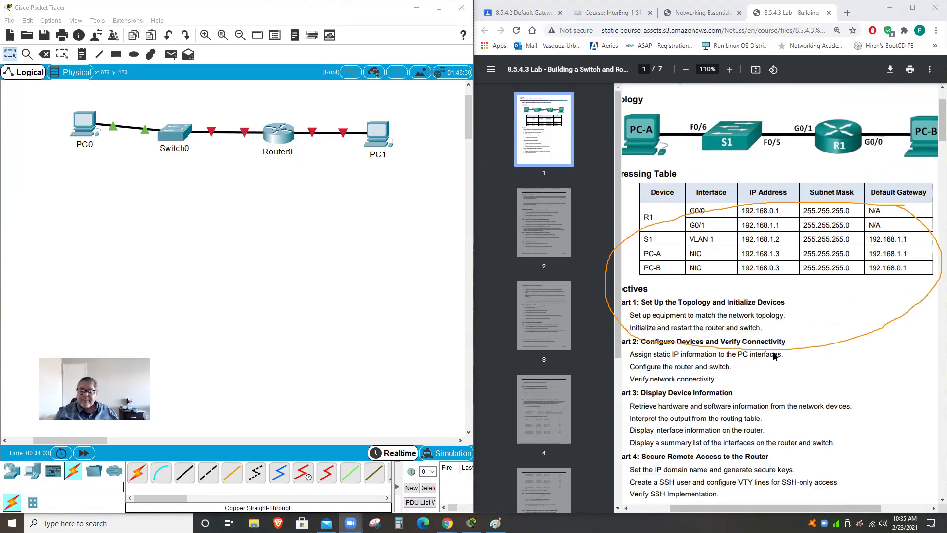
pyautogui.scroll(13, 778, 356)
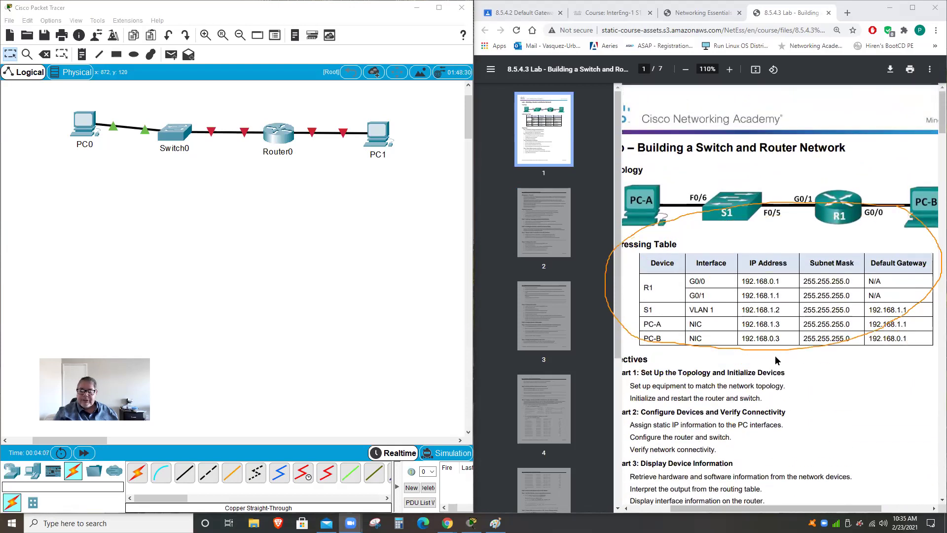
pyautogui.scroll(-1, 760, 303)
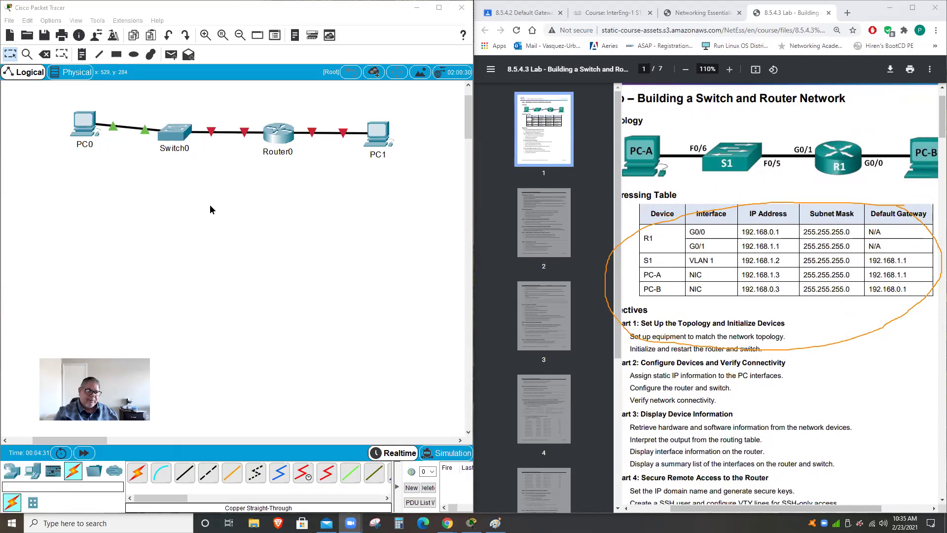
# - Open PC0's configuration window, reposition and enlarge it, and bring up its IP Configuration settings
pyautogui.click(84, 124)
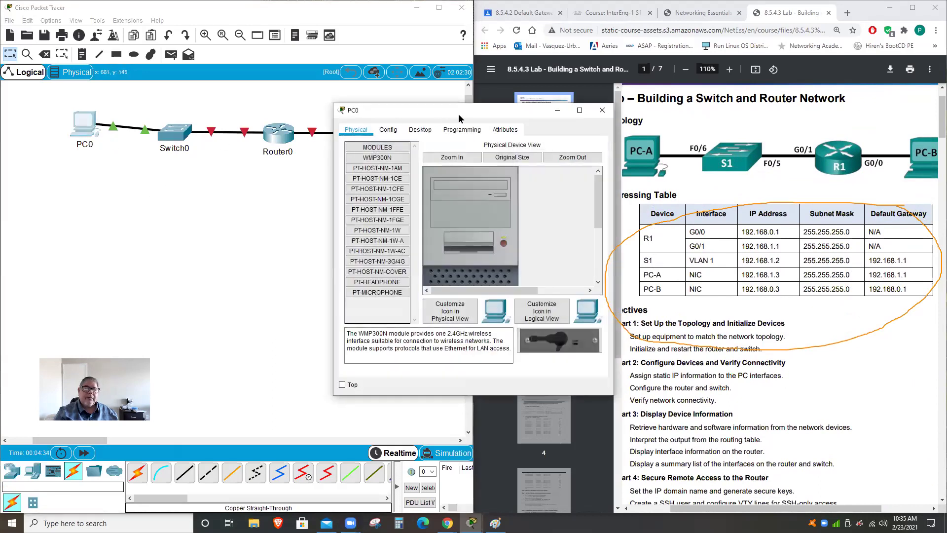
pyautogui.moveTo(458, 113); pyautogui.dragTo(281, 101)
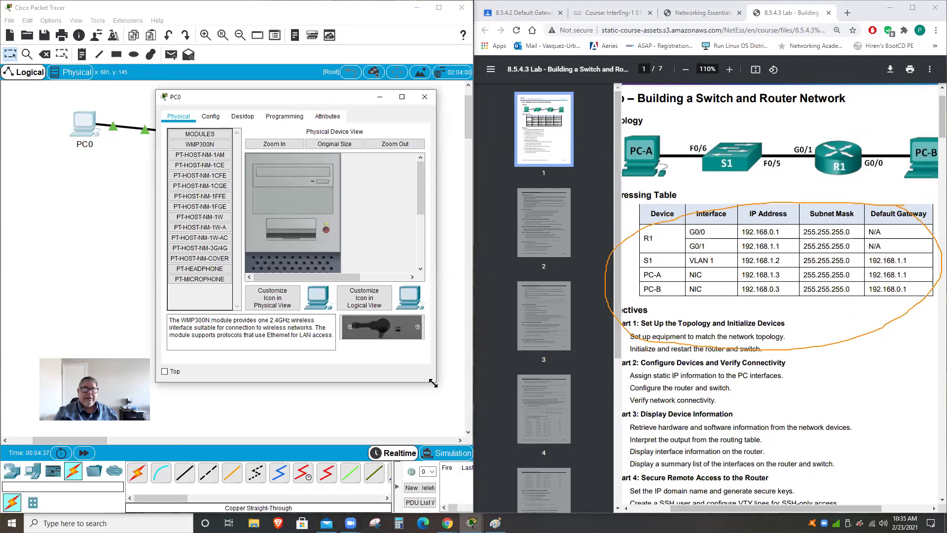
pyautogui.moveTo(433, 383); pyautogui.dragTo(536, 418)
pyautogui.click(252, 117)
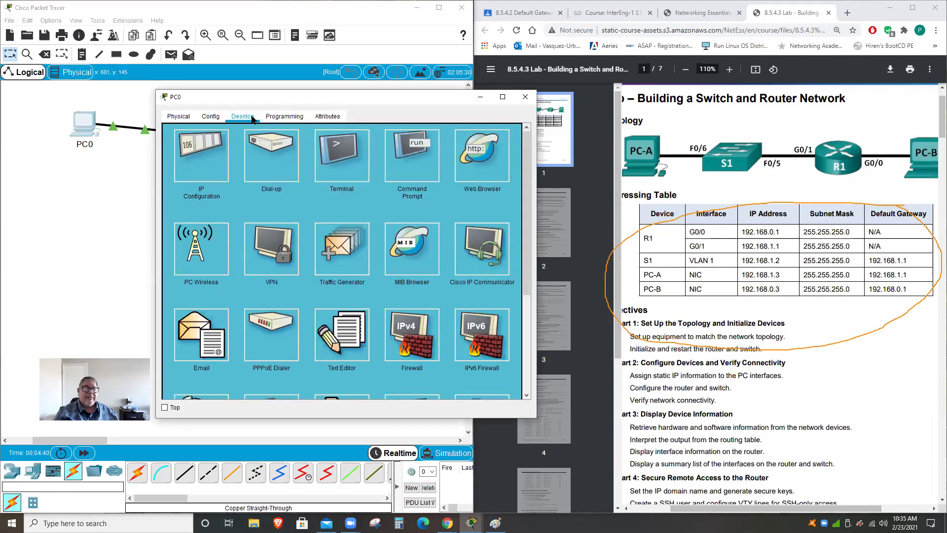
pyautogui.click(200, 136)
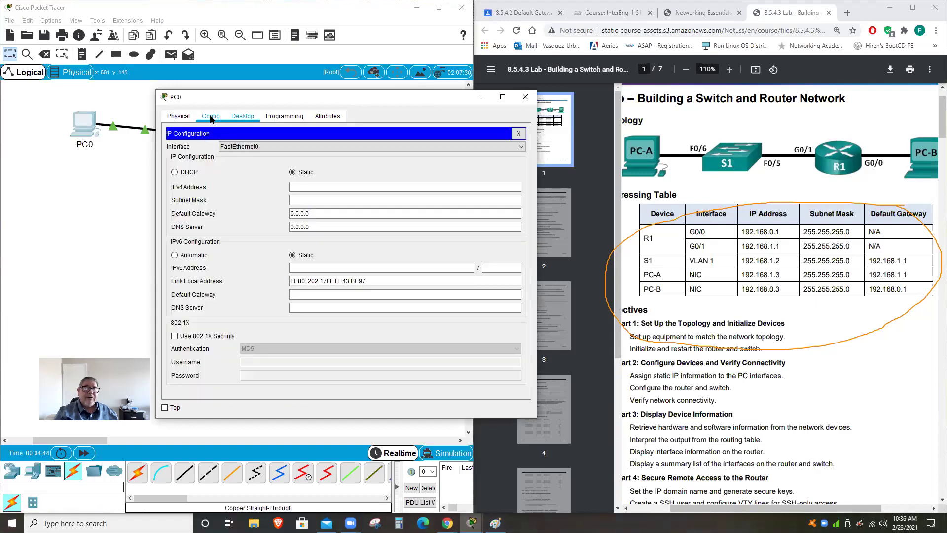
# - Change PC0's display name to PC-A
pyautogui.click(210, 119)
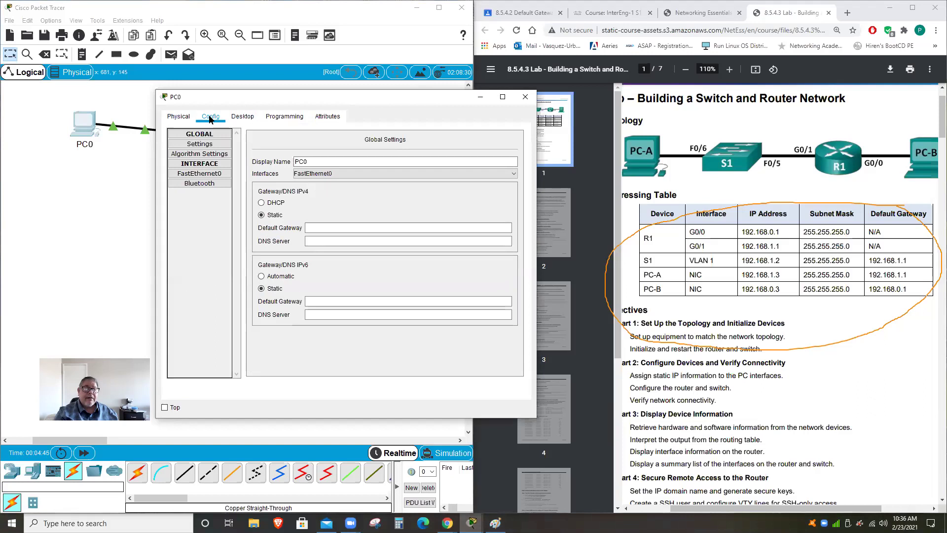
pyautogui.click(333, 163)
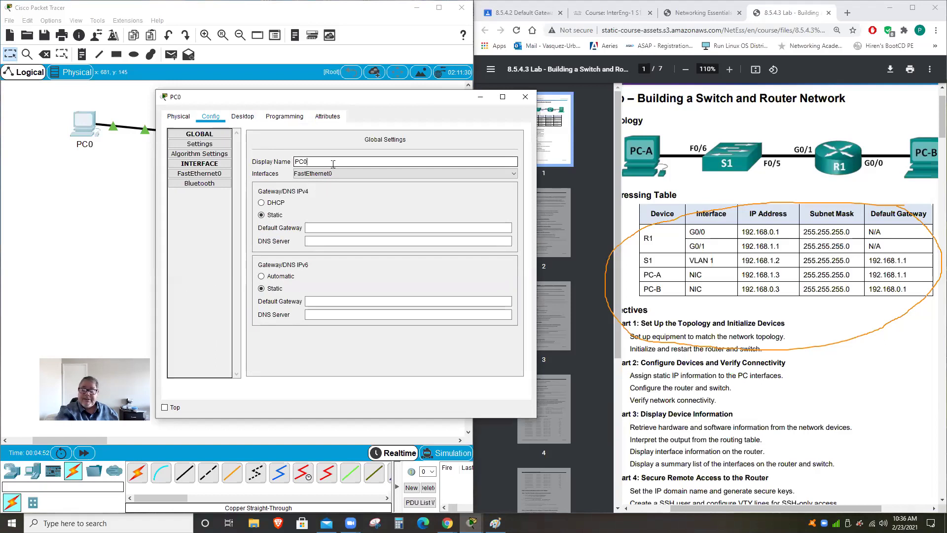
pyautogui.press('Return')
pyautogui.press('Return')
pyautogui.write('A')
pyautogui.press('Return')
pyautogui.press('BackSpace')
pyautogui.press('BackSpace')
pyautogui.write('-')
pyautogui.press('Return')
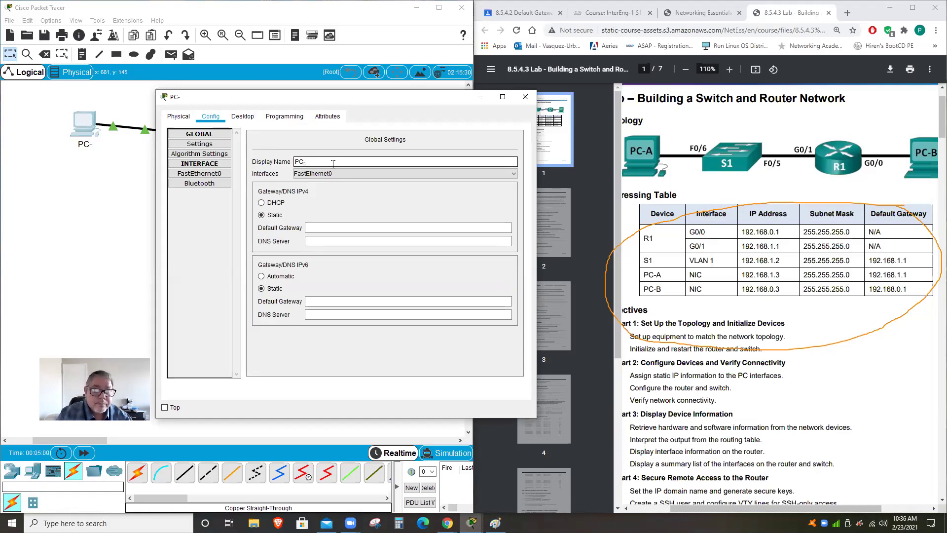
pyautogui.write('A')
pyautogui.press('Return')
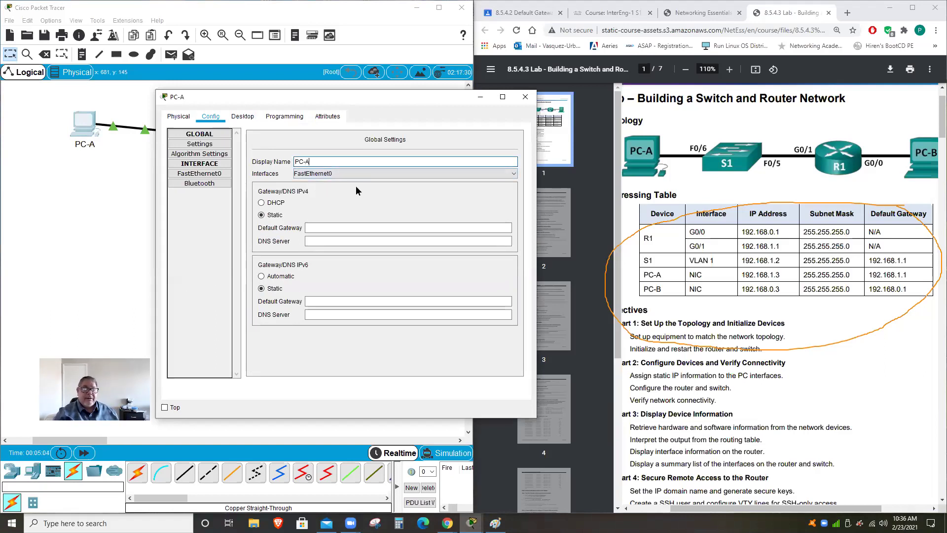
# - Examine the address and subnet mask fields in PC-A's FastEthernet0 interface settings
pyautogui.click(327, 228)
pyautogui.click(206, 177)
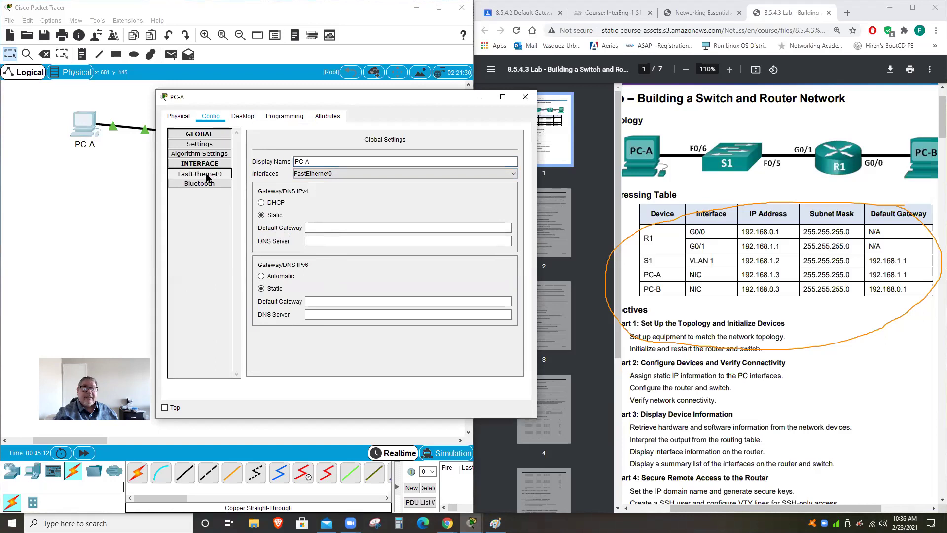
pyautogui.click(434, 216)
pyautogui.press('Tab')
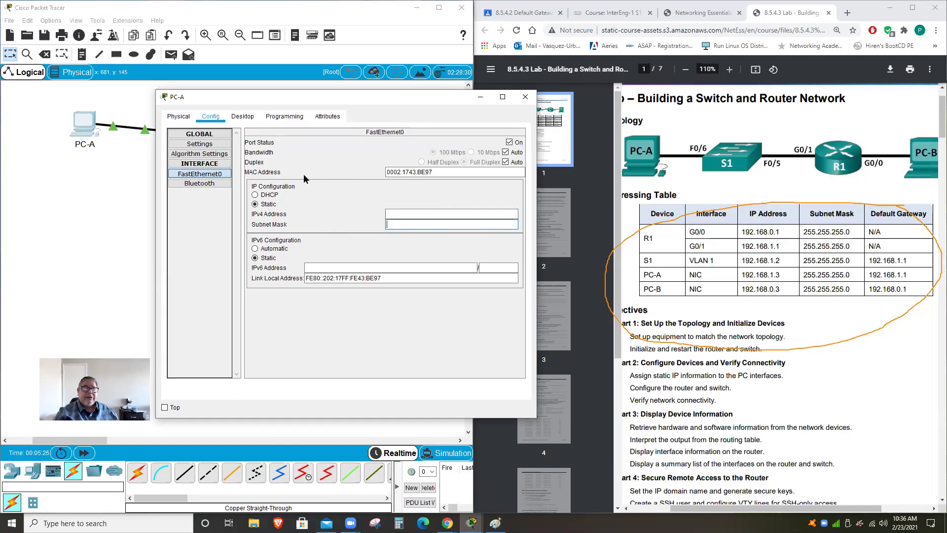
# - Assign PC-A the static IPv4 address 192.168.1.3 with subnet mask 255.255.255.0 in its IP Configuration
pyautogui.click(243, 117)
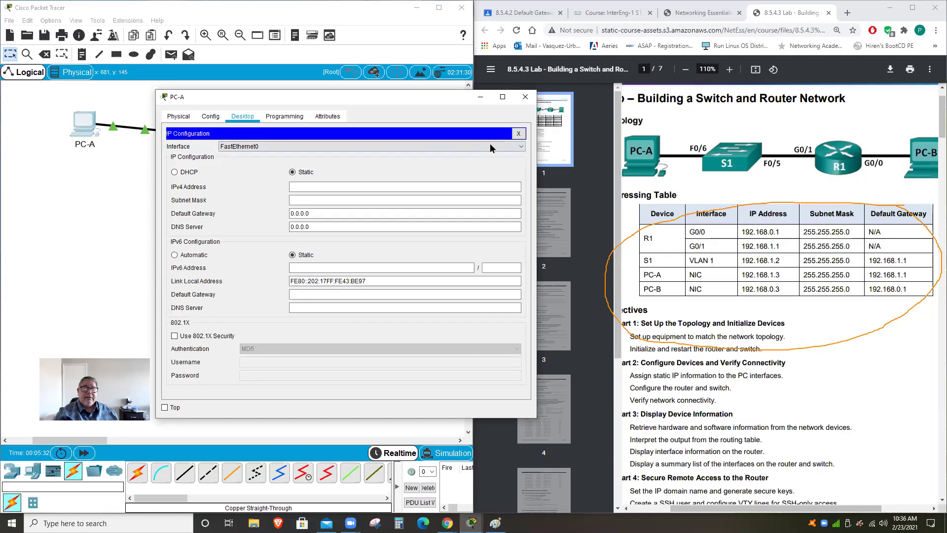
pyautogui.click(518, 133)
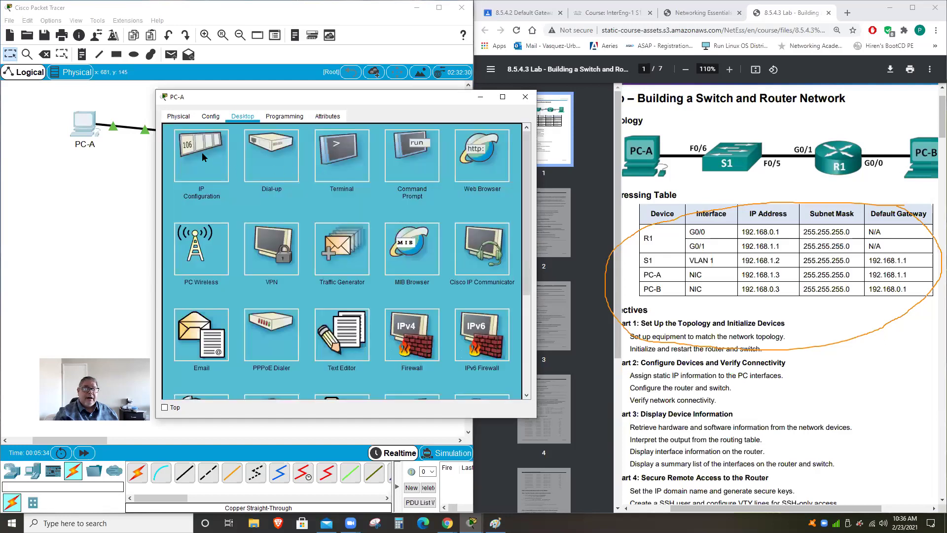
pyautogui.click(202, 157)
pyautogui.click(309, 186)
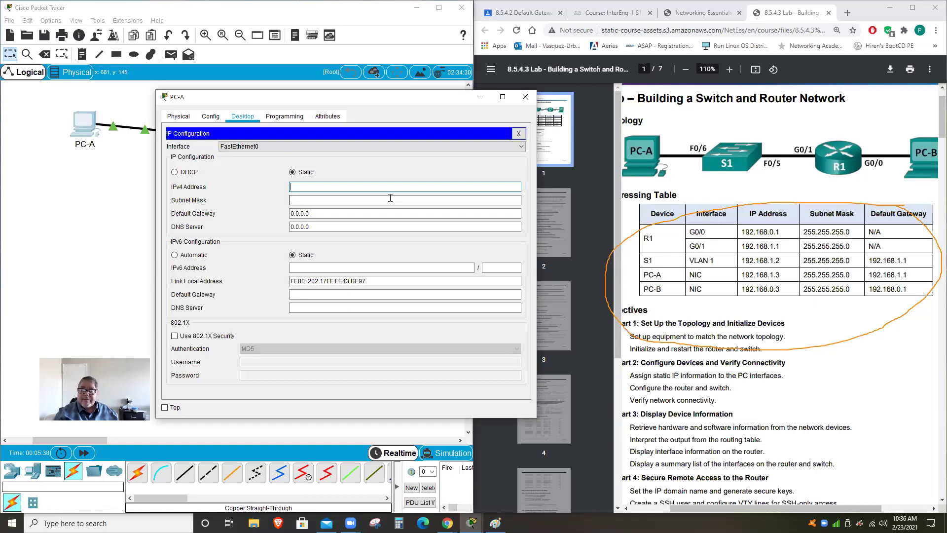
pyautogui.write('192.168.1.3')
pyautogui.click(350, 201)
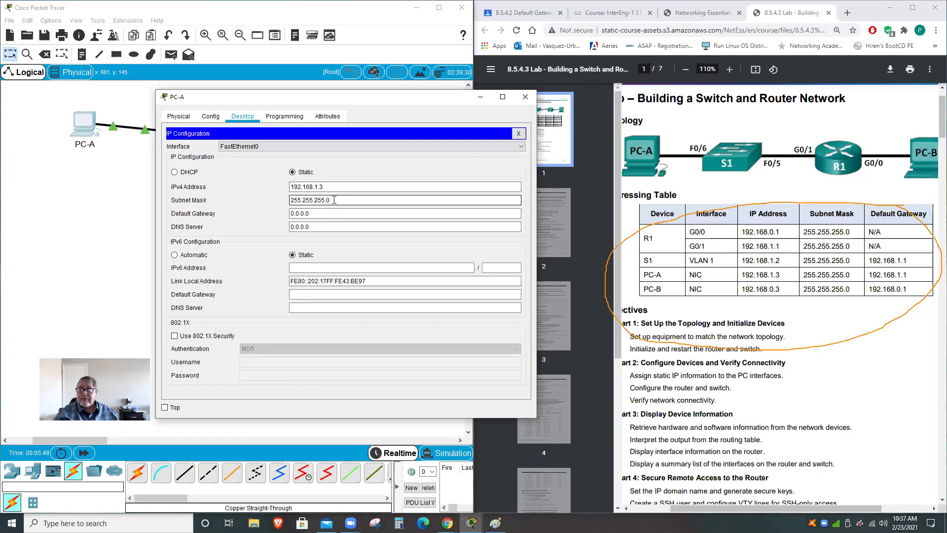
# - Set PC-A's default gateway to 192.168.1.1 and close its configuration window
pyautogui.press('Tab')
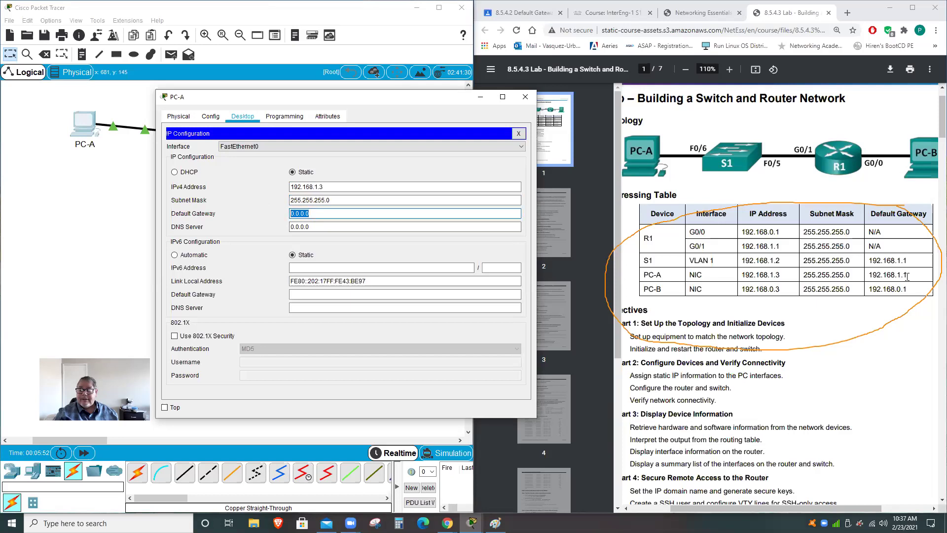
pyautogui.write('192.168.1.1')
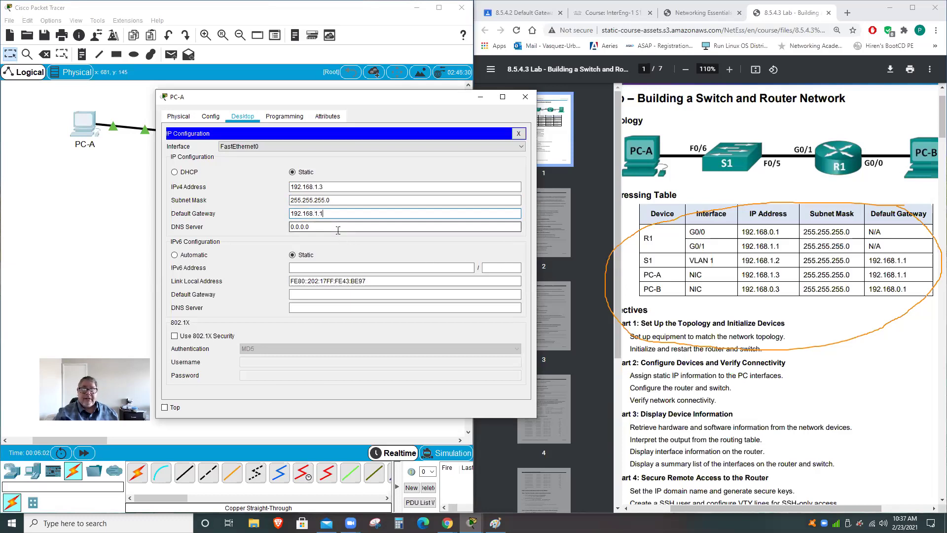
pyautogui.click(519, 135)
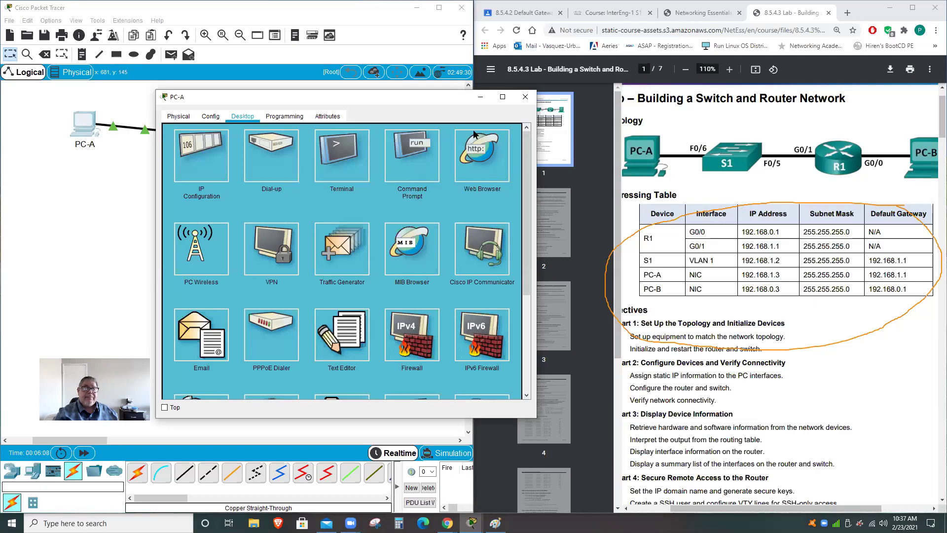
pyautogui.click(525, 97)
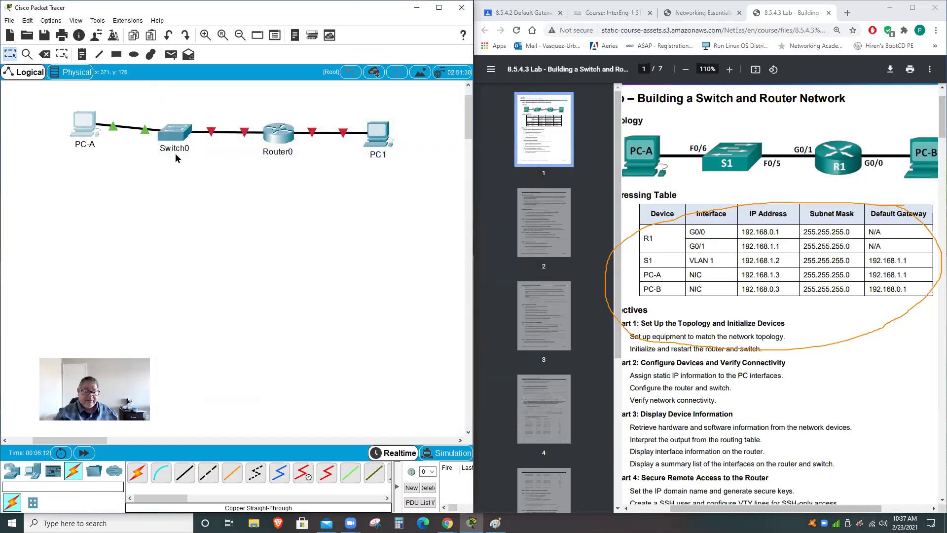
# - Open PC1's configuration in a repositioned, enlarged window and change its display name to PC-B
pyautogui.click(380, 142)
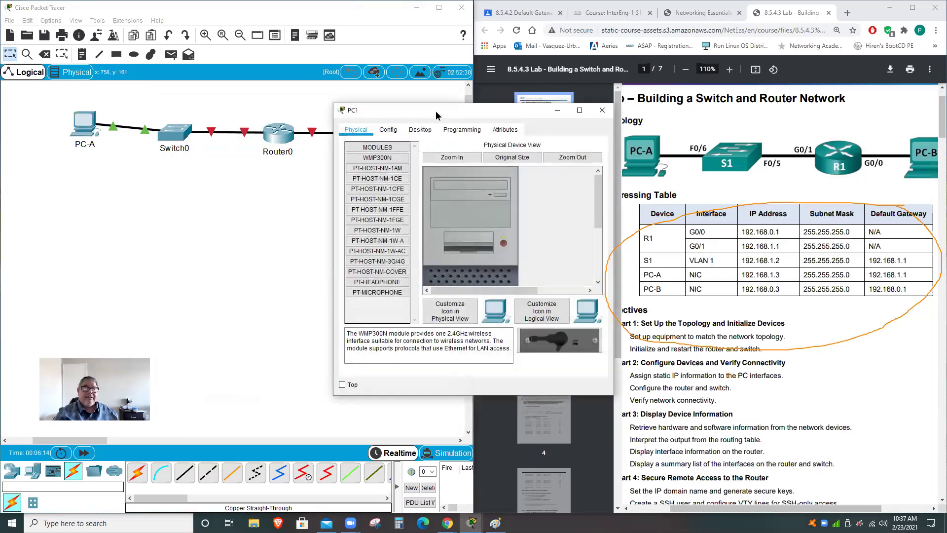
pyautogui.moveTo(430, 110); pyautogui.dragTo(201, 82)
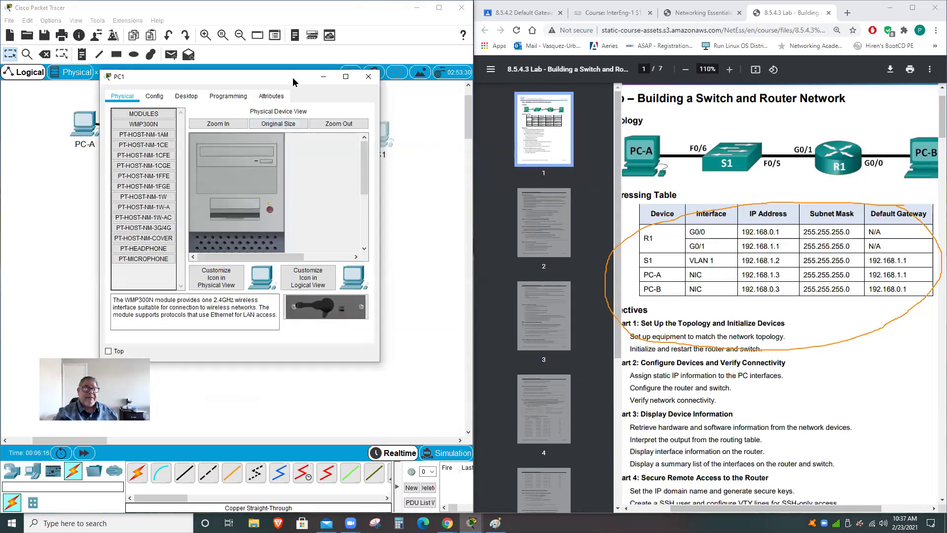
pyautogui.moveTo(292, 77); pyautogui.dragTo(323, 82)
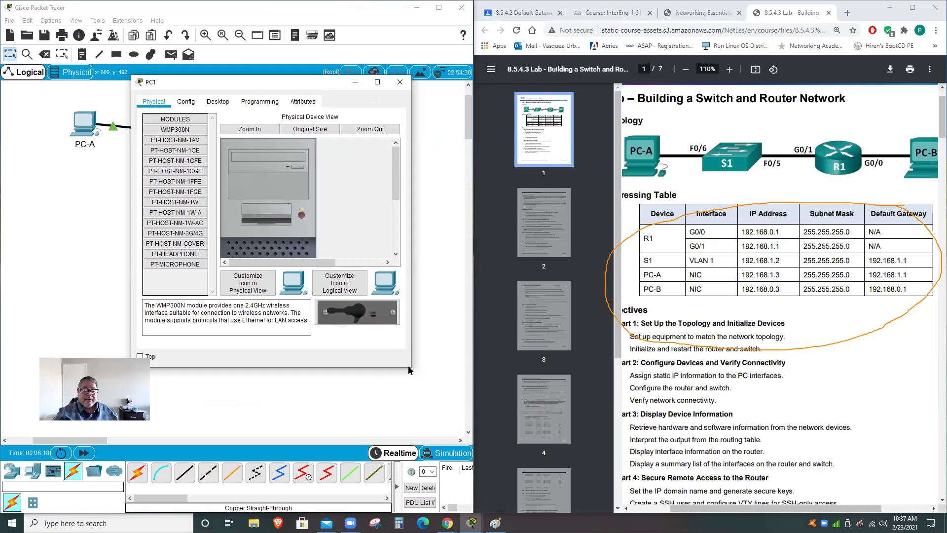
pyautogui.moveTo(412, 370); pyautogui.dragTo(542, 429)
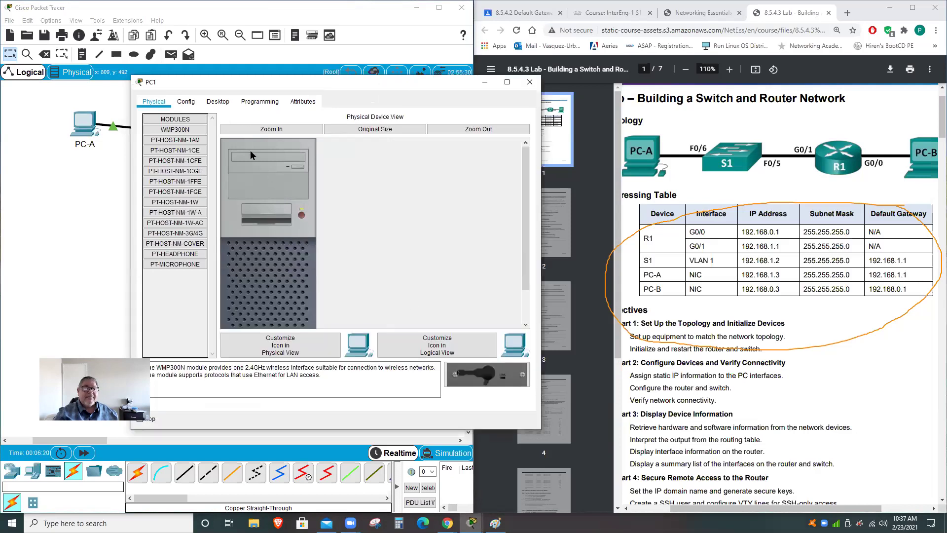
pyautogui.click(195, 105)
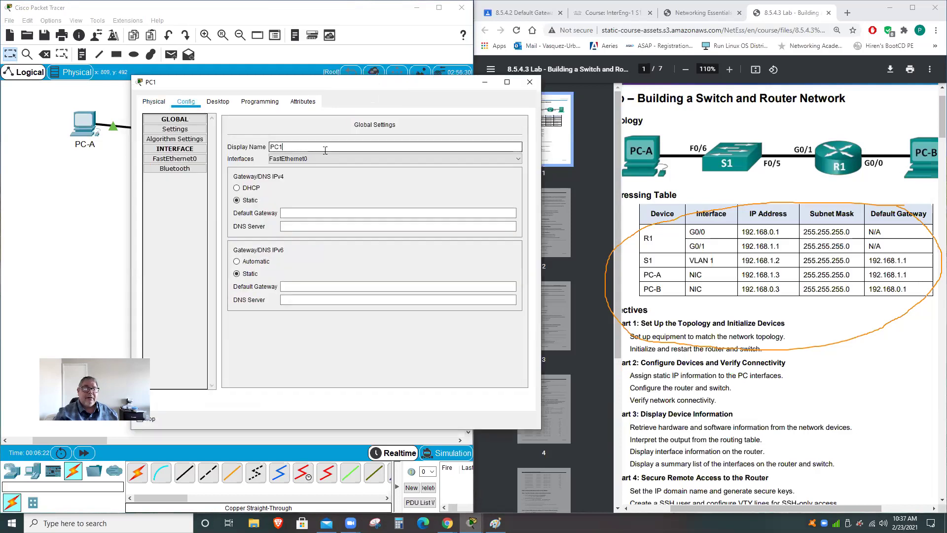
pyautogui.press('BackSpace')
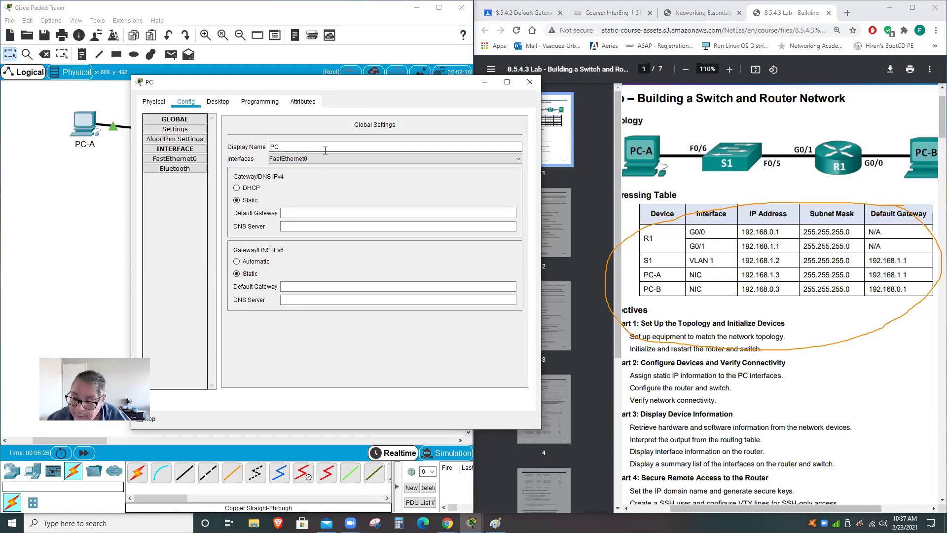
pyautogui.write('-B')
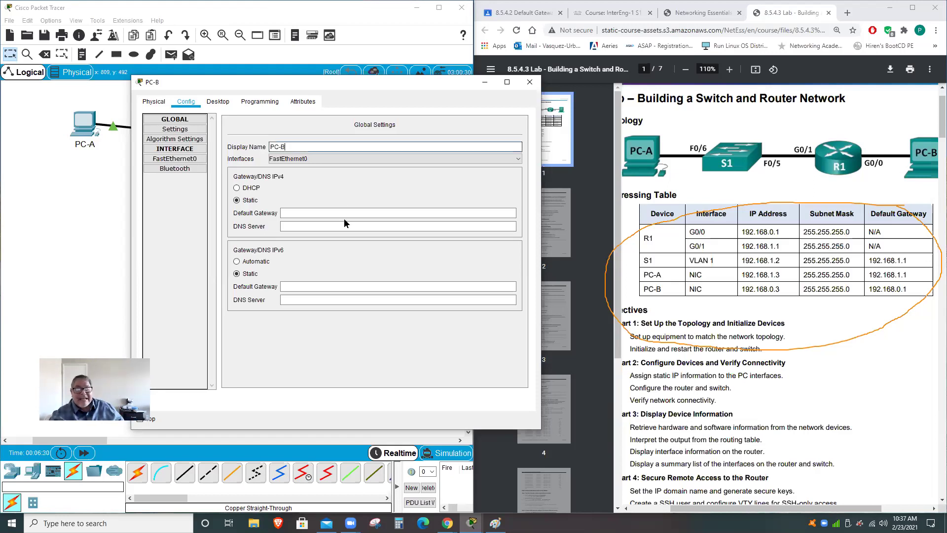
pyautogui.click(313, 213)
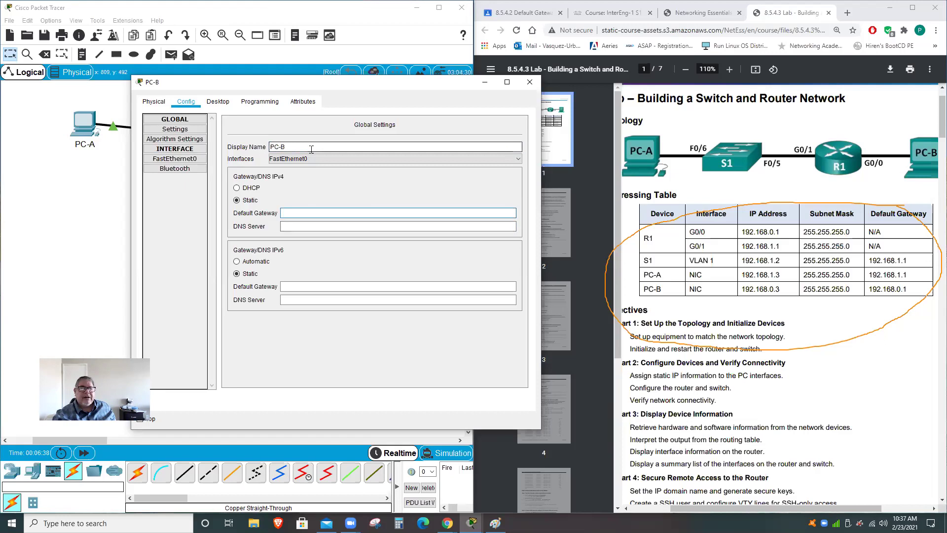
# - Assign PC-B the static IPv4 address 192.168.0.3 with subnet mask 255.255.255.0 in its IP Configuration
pyautogui.click(228, 102)
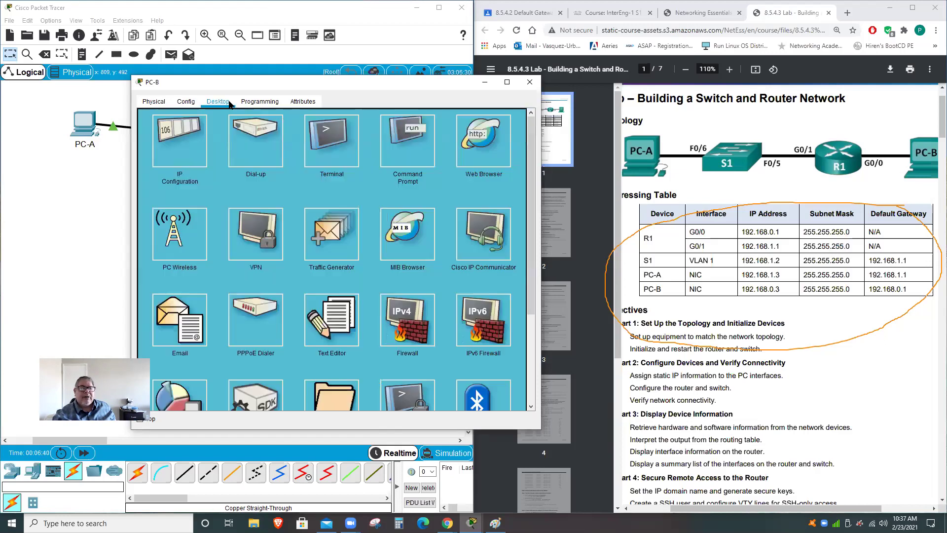
pyautogui.click(194, 140)
pyautogui.click(289, 171)
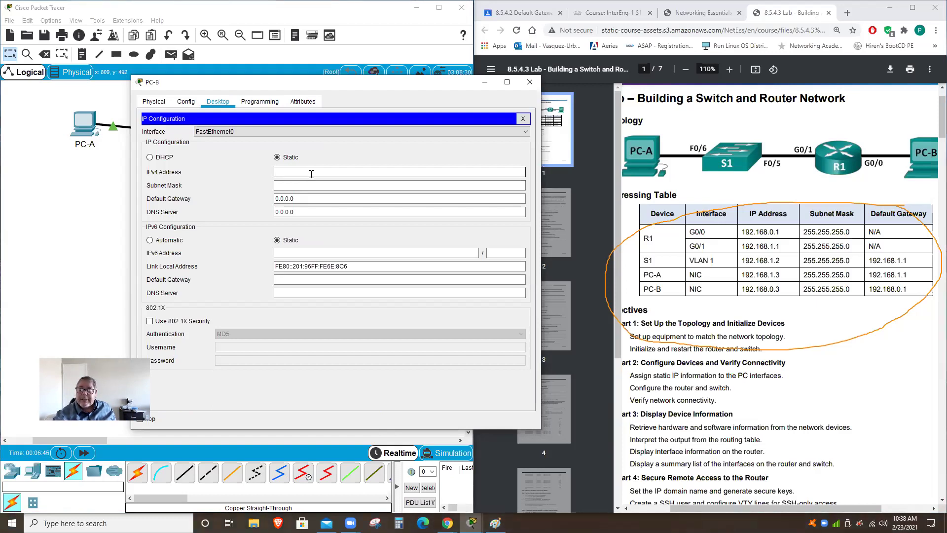
pyautogui.write('192.')
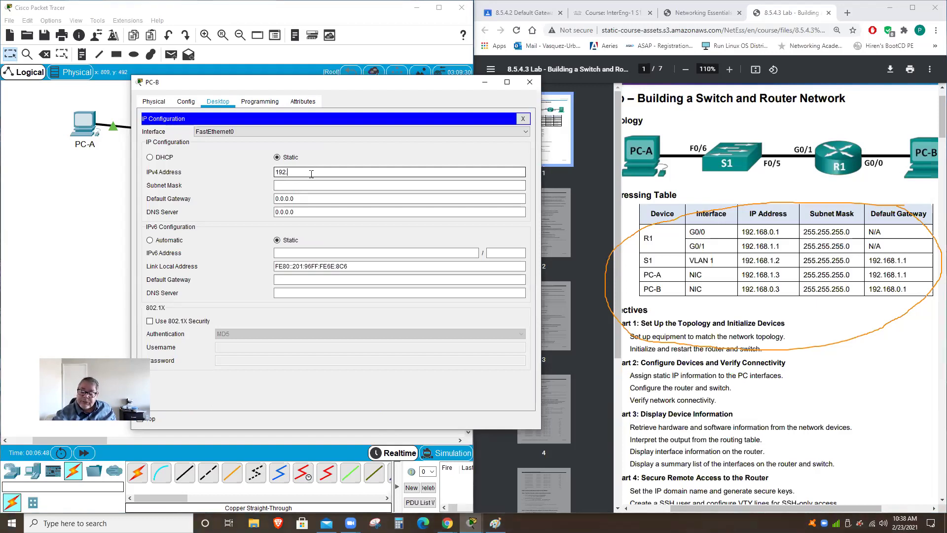
pyautogui.write('168.0.3')
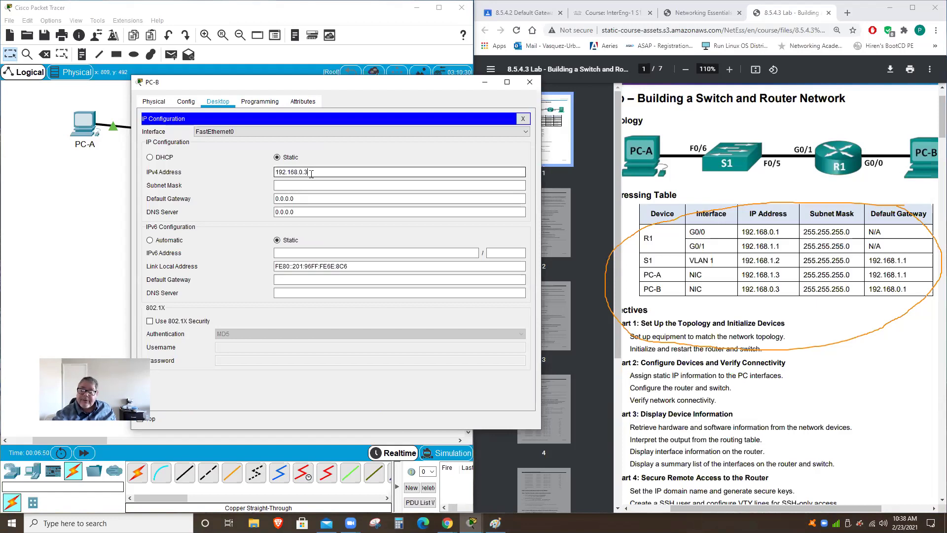
pyautogui.click(315, 186)
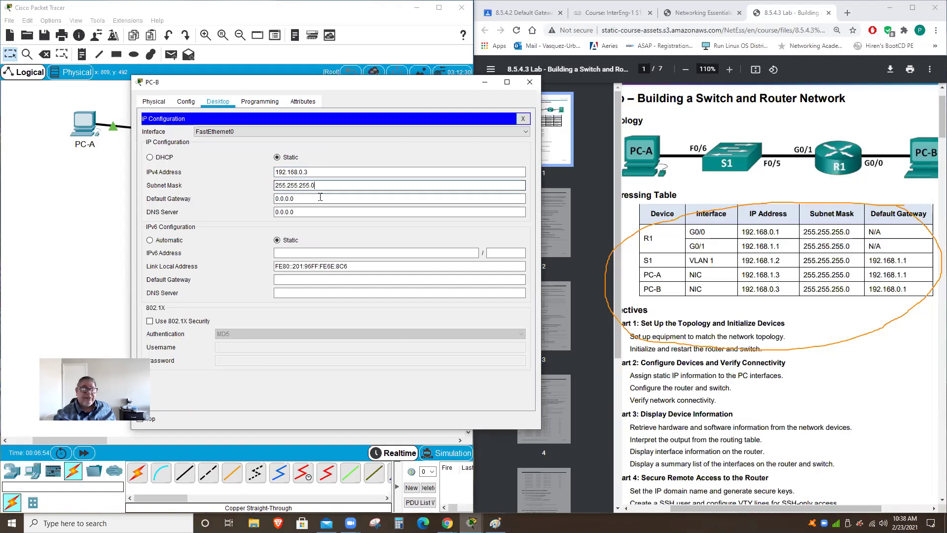
# - Set PC-B's default gateway to 192.168.0.1 and close its configuration window
pyautogui.press('Tab')
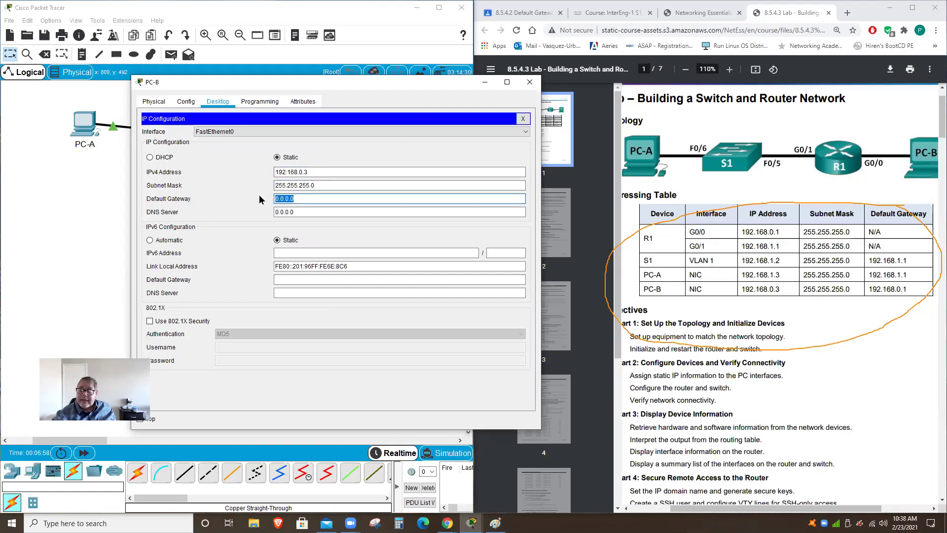
pyautogui.write('192.168.0.1')
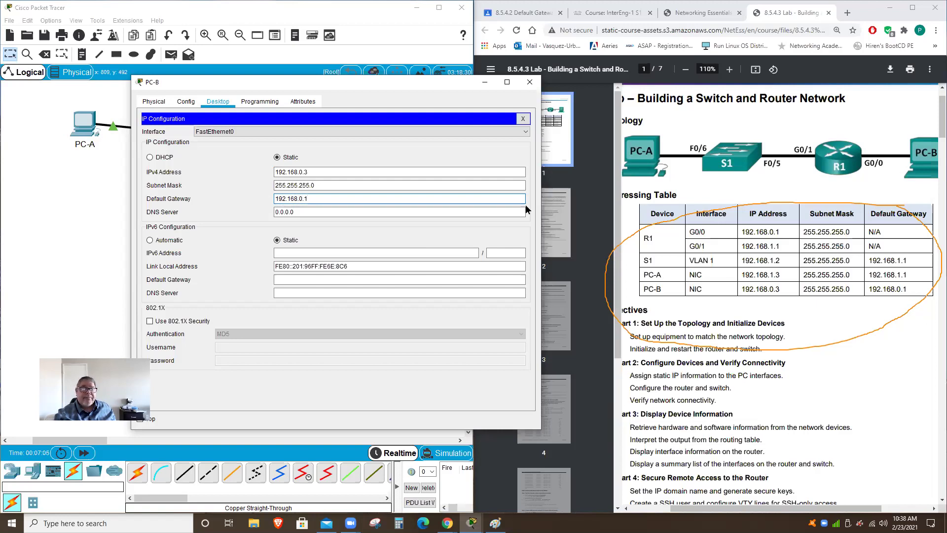
pyautogui.click(523, 119)
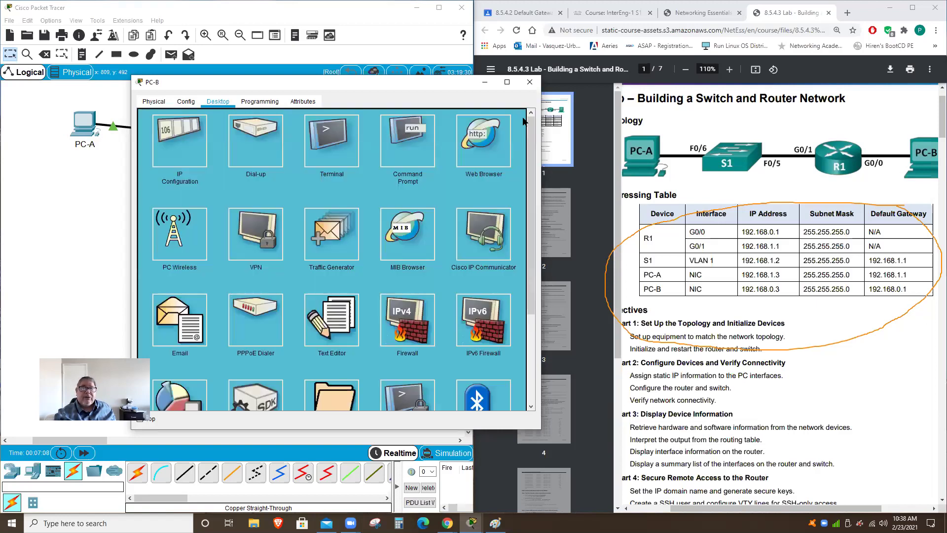
pyautogui.click(531, 82)
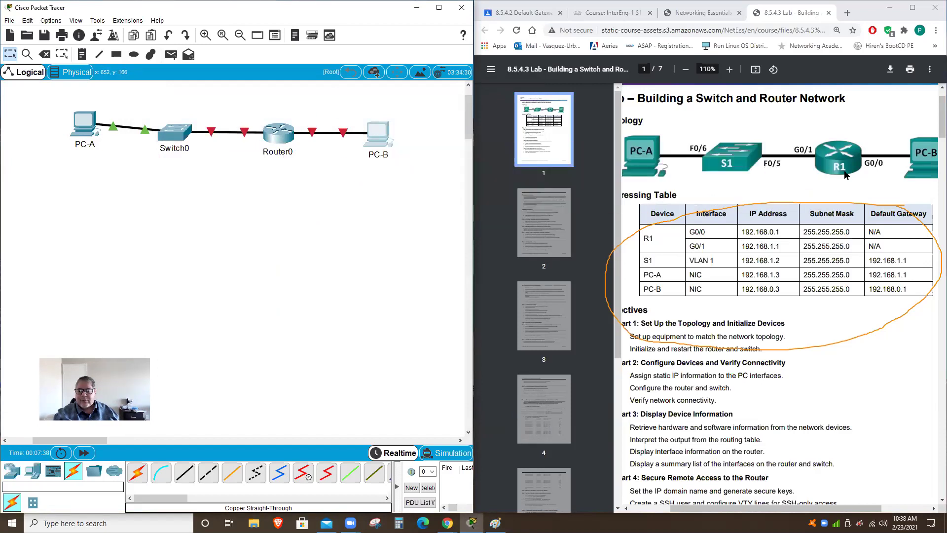
# - Open Router0's command line in a repositioned window, decline the initial configuration dialog, and return to its global settings
pyautogui.click(278, 135)
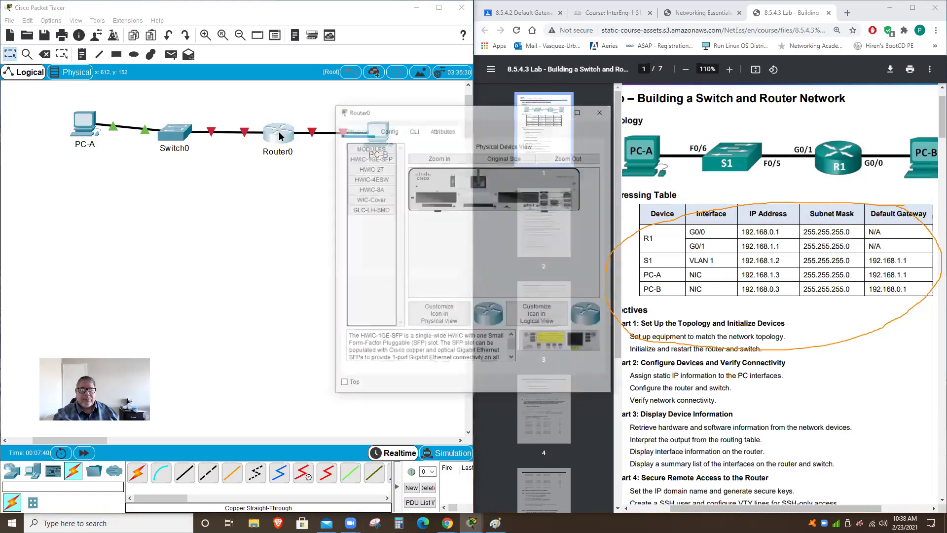
pyautogui.moveTo(529, 113); pyautogui.dragTo(296, 101)
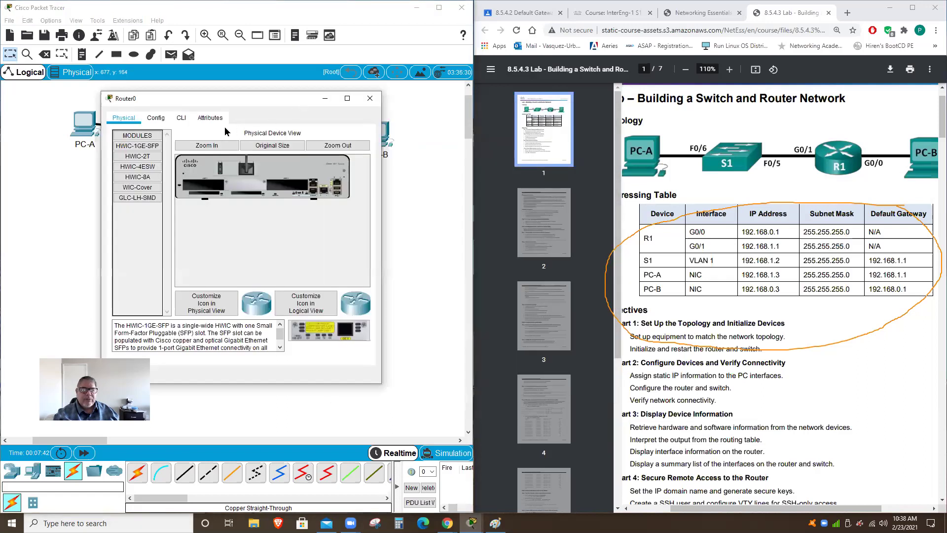
pyautogui.click(181, 117)
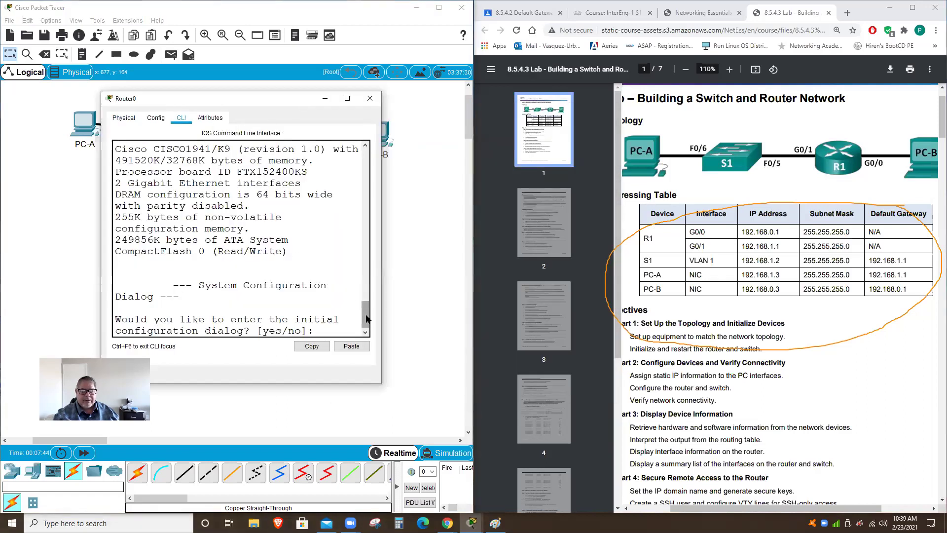
pyautogui.moveTo(366, 316); pyautogui.dragTo(367, 321)
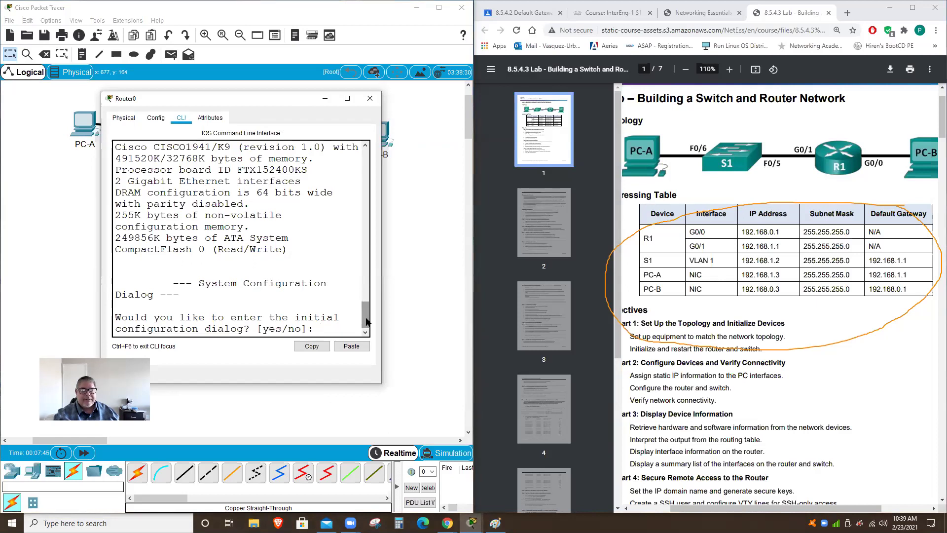
pyautogui.click(156, 118)
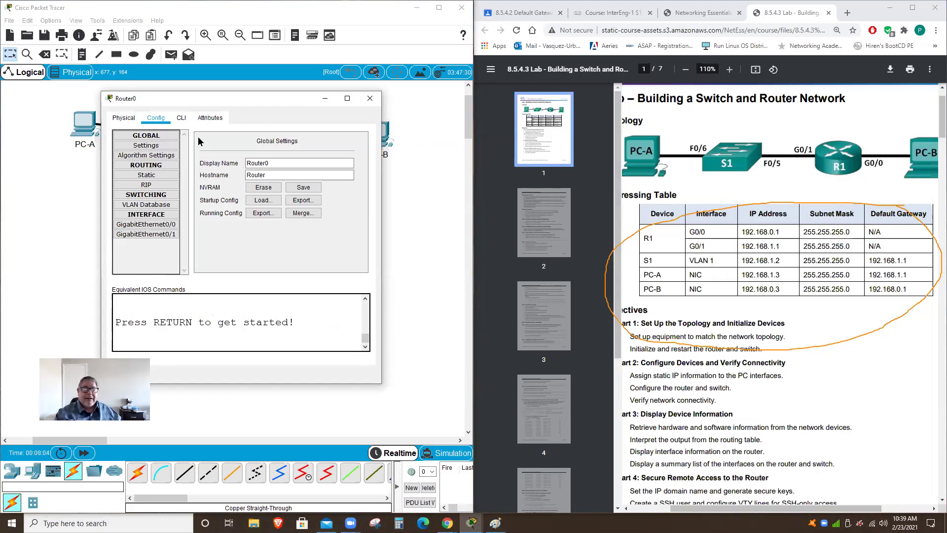
pyautogui.click(185, 120)
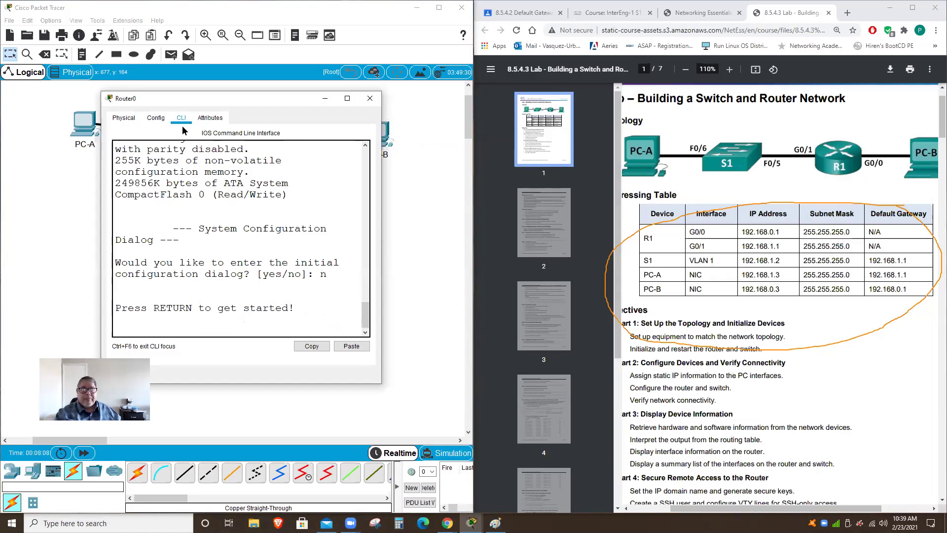
pyautogui.click(156, 118)
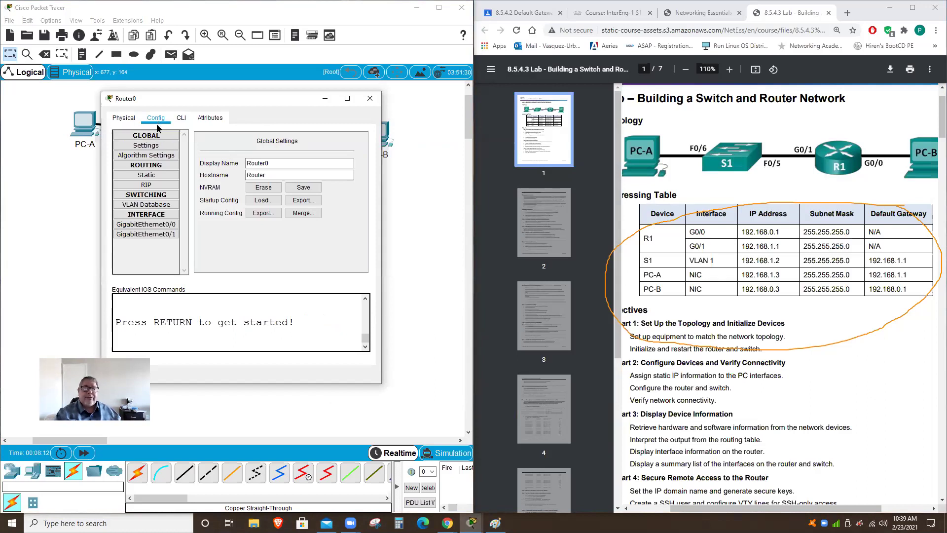
# - Change the router's display name to R1 in its global settings
pyautogui.click(299, 165)
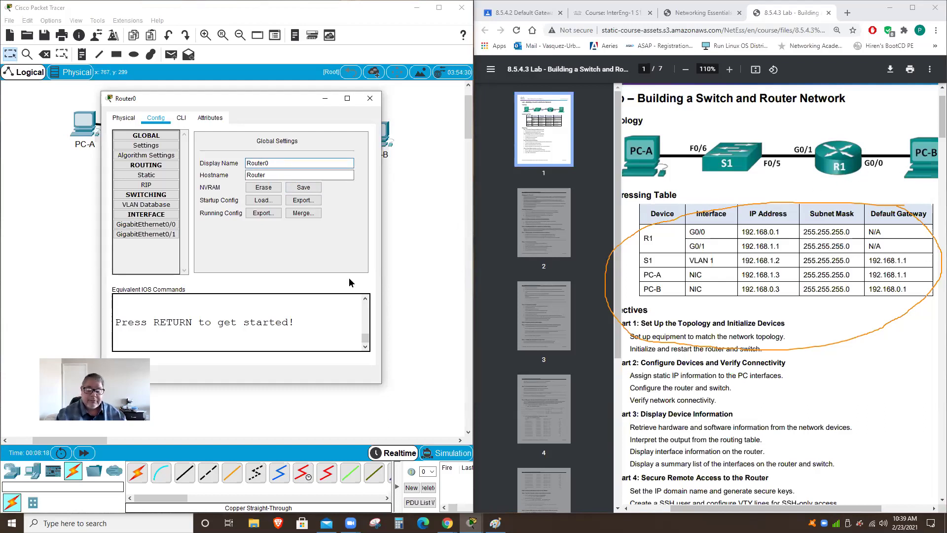
pyautogui.press('BackSpace')
pyautogui.press('BackSpace')
pyautogui.press('BackSpace')
pyautogui.press('BackSpace')
pyautogui.press('BackSpace')
pyautogui.press('BackSpace')
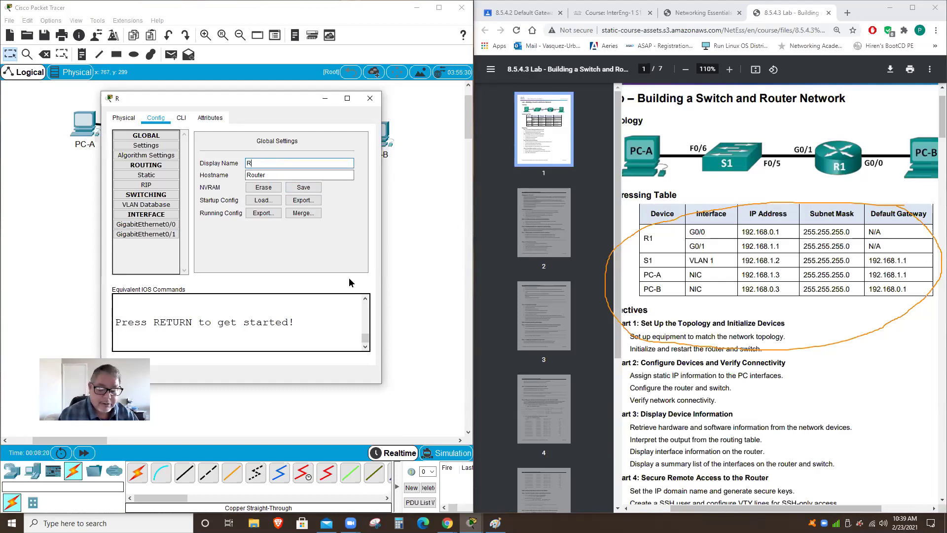
pyautogui.write('1')
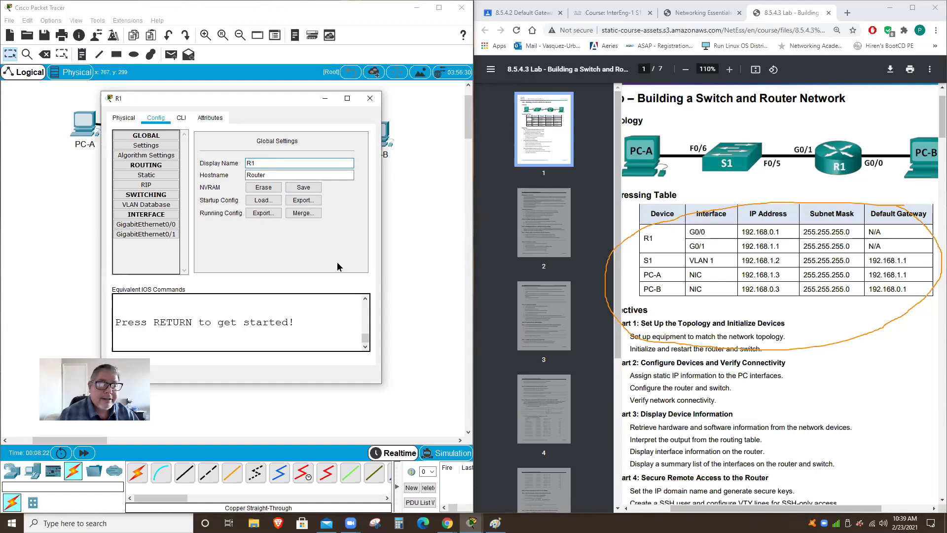
# - Set the router's hostname to R1 and apply it
pyautogui.click(278, 174)
pyautogui.press('BackSpace')
pyautogui.press('BackSpace')
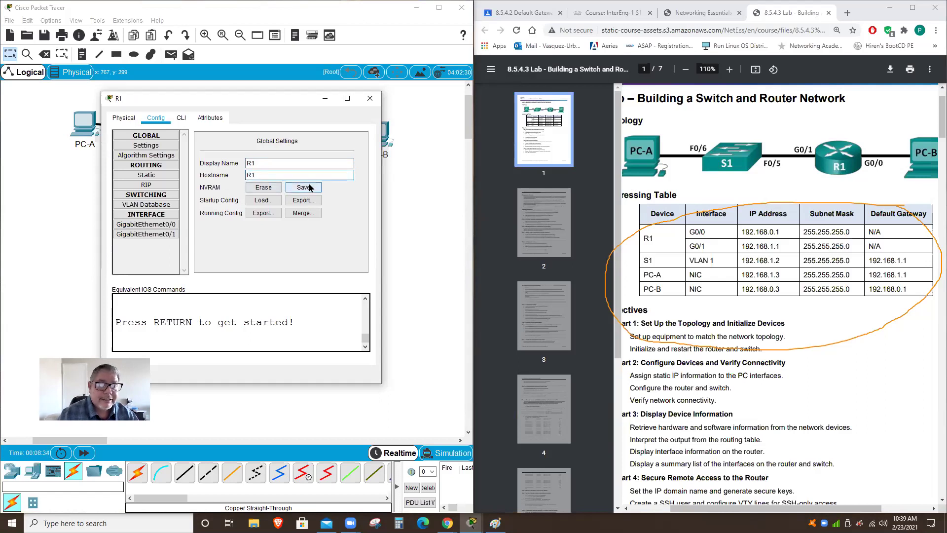
pyautogui.press('Return')
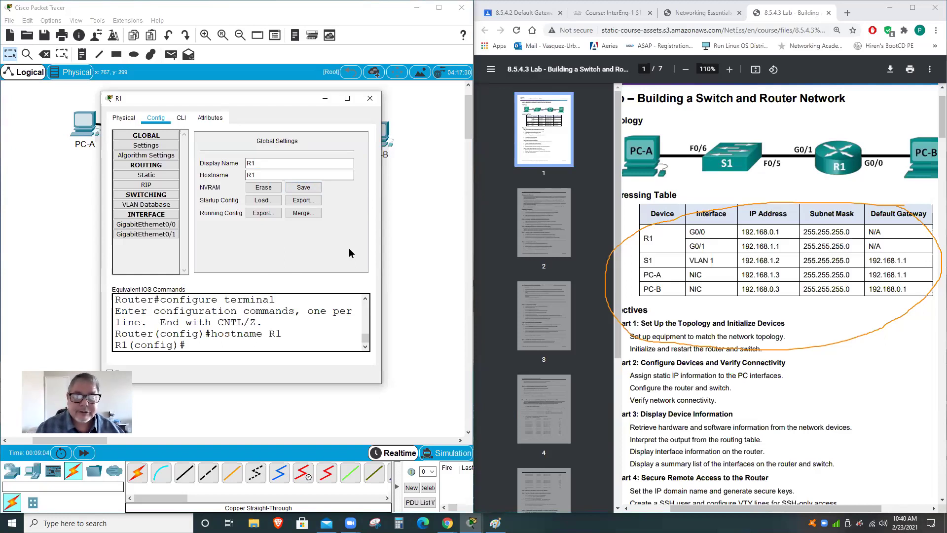
# - Turn on the GigabitEthernet0/0 port of R1 and review the equivalent IOS commands it generates
pyautogui.doubleClick(709, 231)
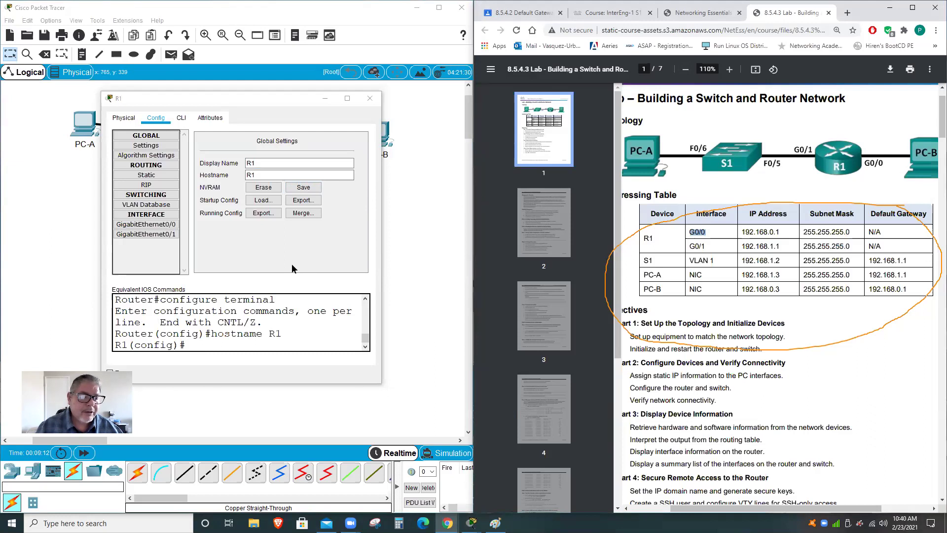
pyautogui.click(152, 225)
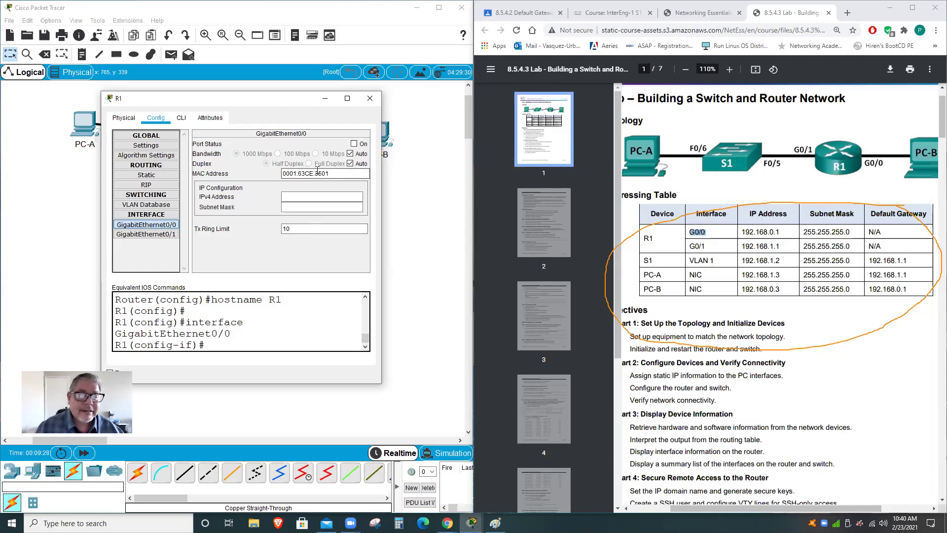
pyautogui.click(354, 144)
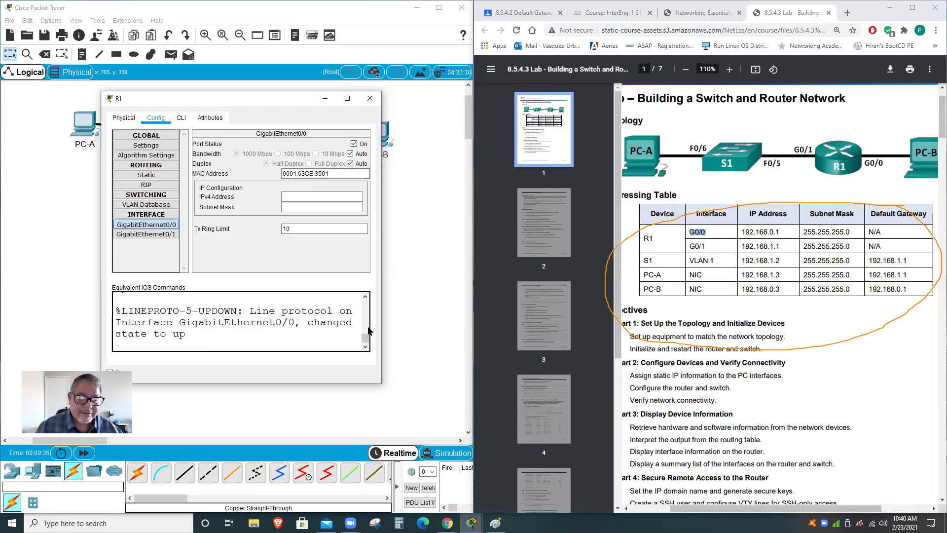
pyautogui.click(365, 298)
pyautogui.click(366, 298)
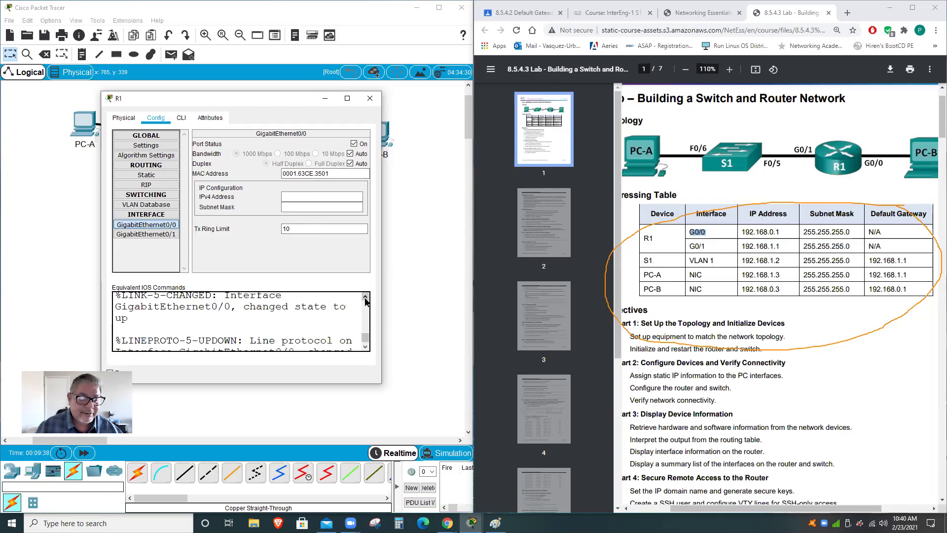
pyautogui.click(365, 298)
pyautogui.click(366, 298)
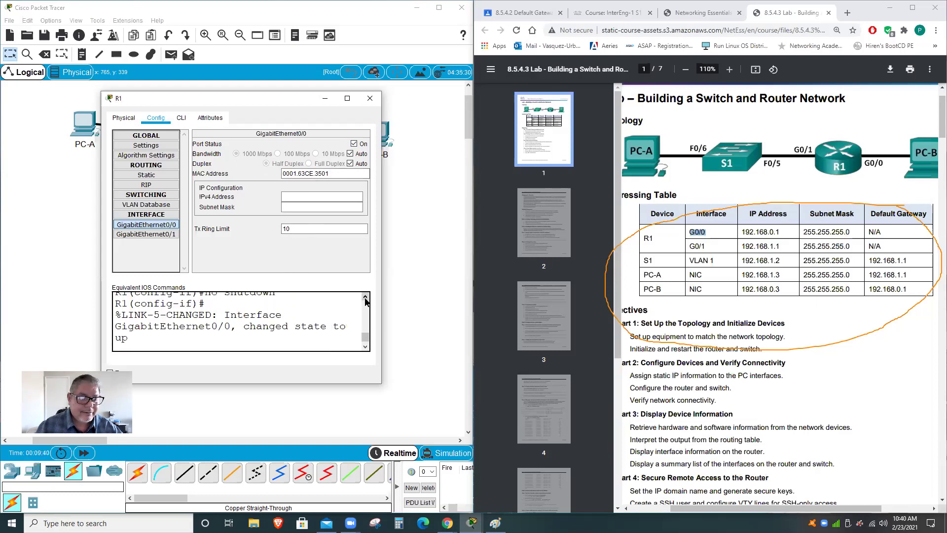
pyautogui.click(365, 298)
pyautogui.click(366, 298)
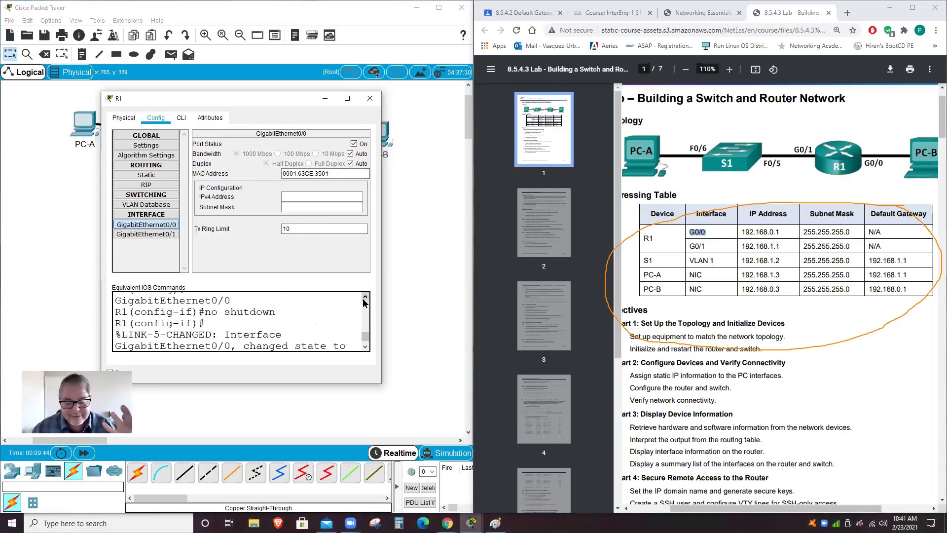
pyautogui.click(366, 347)
pyautogui.click(306, 197)
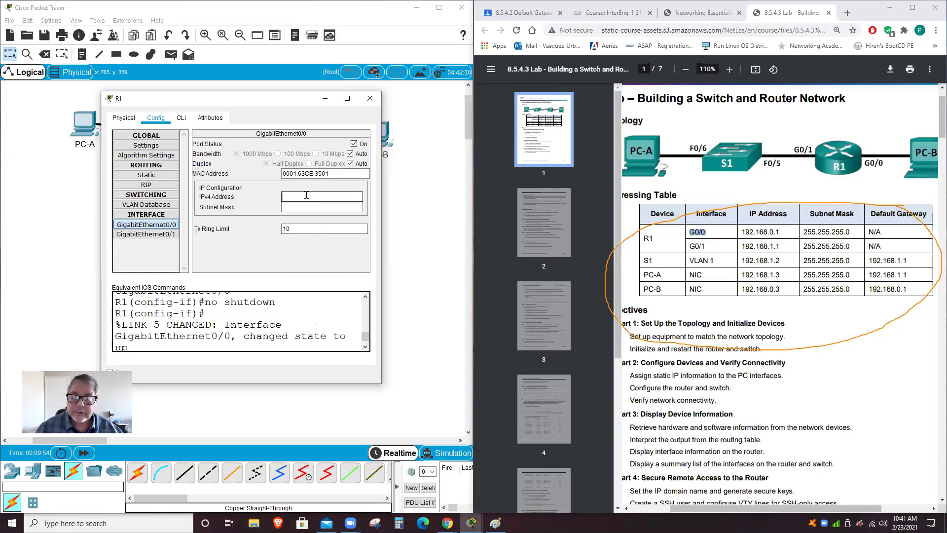
pyautogui.write('192')
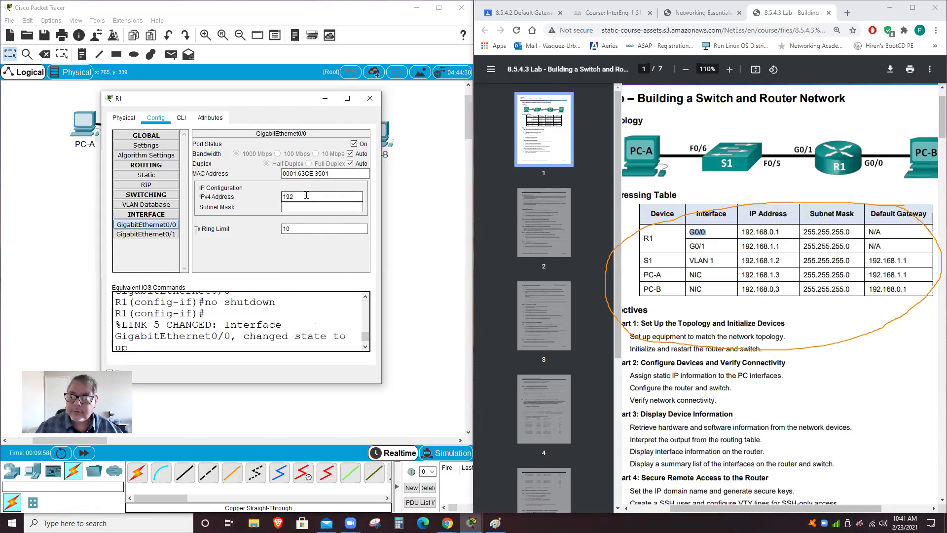
pyautogui.write('.168')
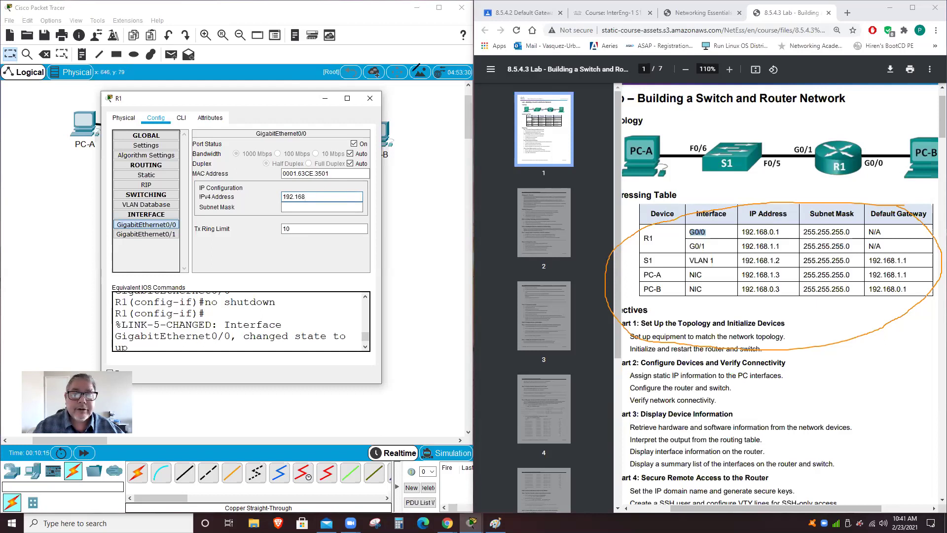
pyautogui.moveTo(685, 226); pyautogui.dragTo(902, 238)
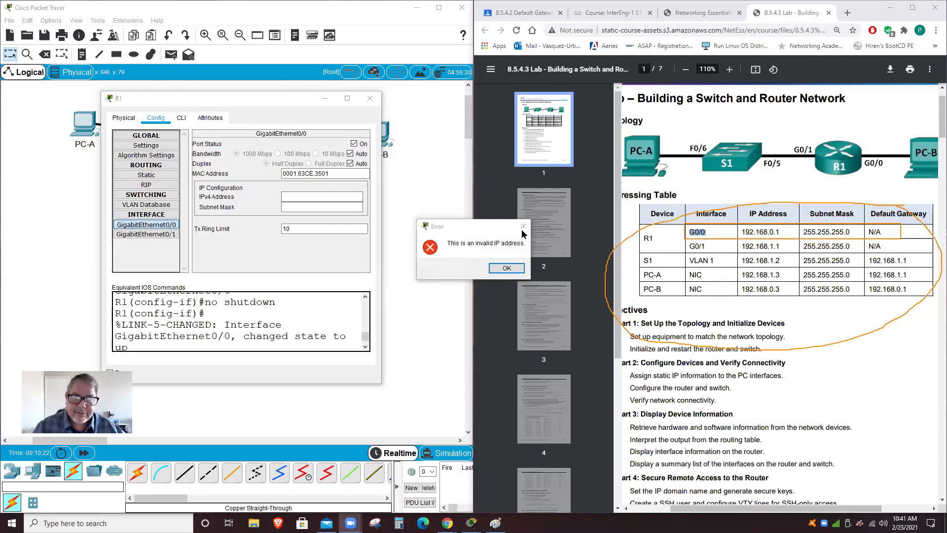
pyautogui.click(507, 268)
# - Assign R1's GigabitEthernet0/0 interface the IPv4 address 192.168.0.1 with subnet mask 255.255.255.0
pyautogui.click(303, 197)
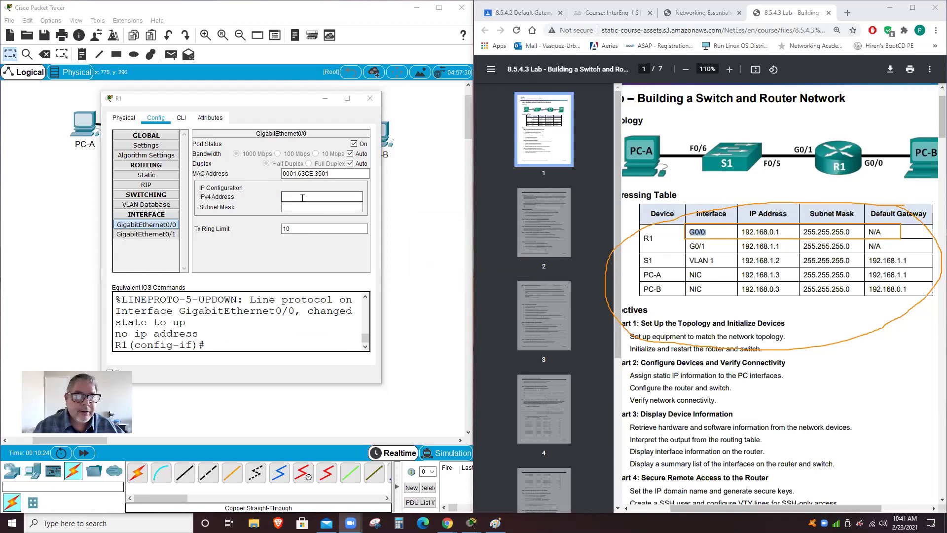
pyautogui.write('192.168.0.1')
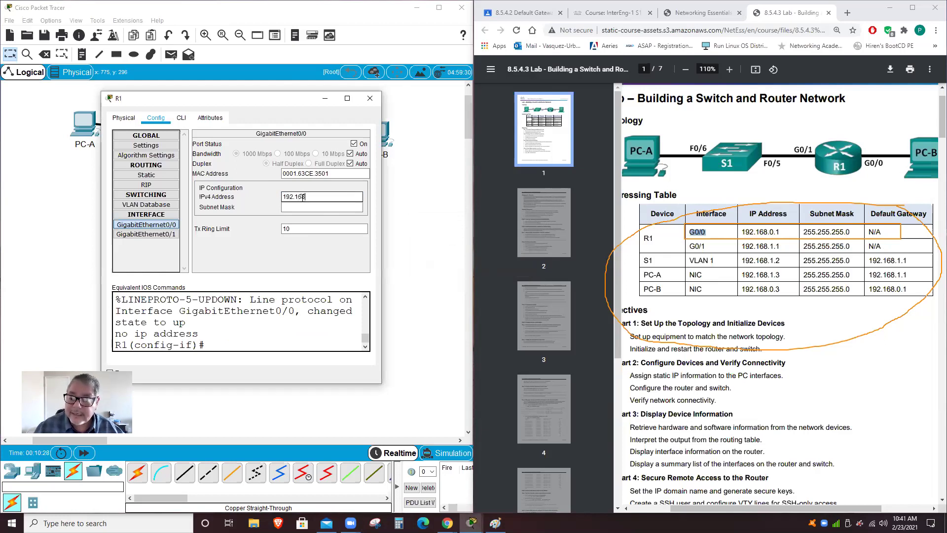
pyautogui.click(313, 207)
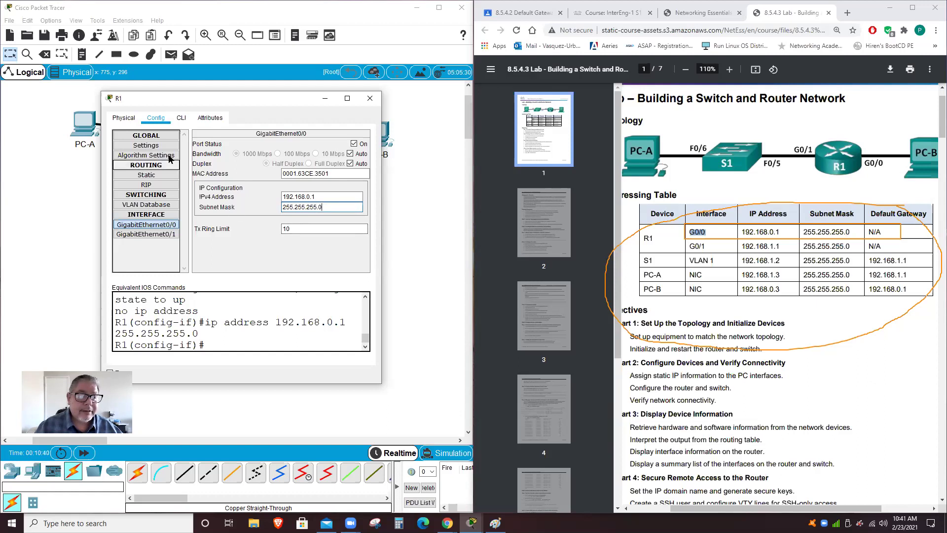
pyautogui.click(159, 141)
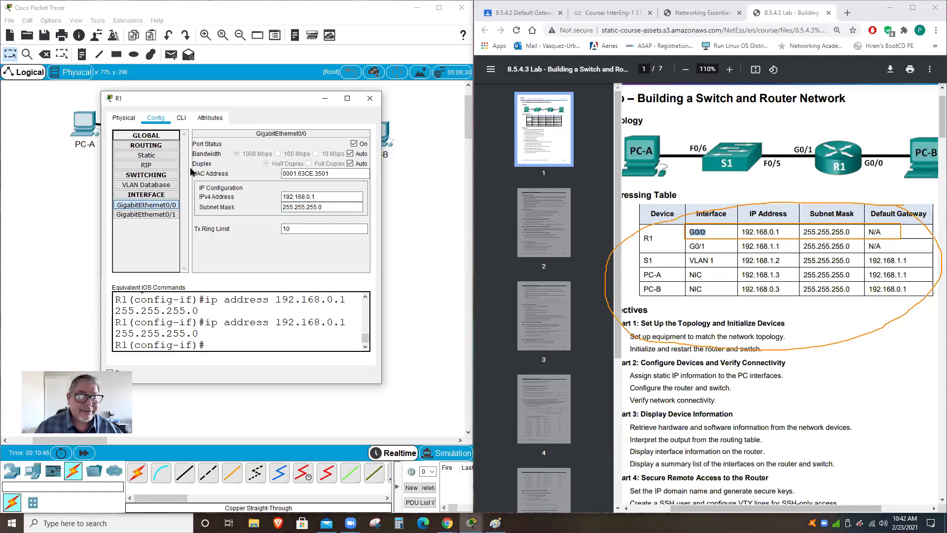
# - Assign R1's GigabitEthernet0/1 interface the IPv4 address 192.168.1.1 with subnet mask 255.255.255.0 and turn its port on
pyautogui.click(160, 215)
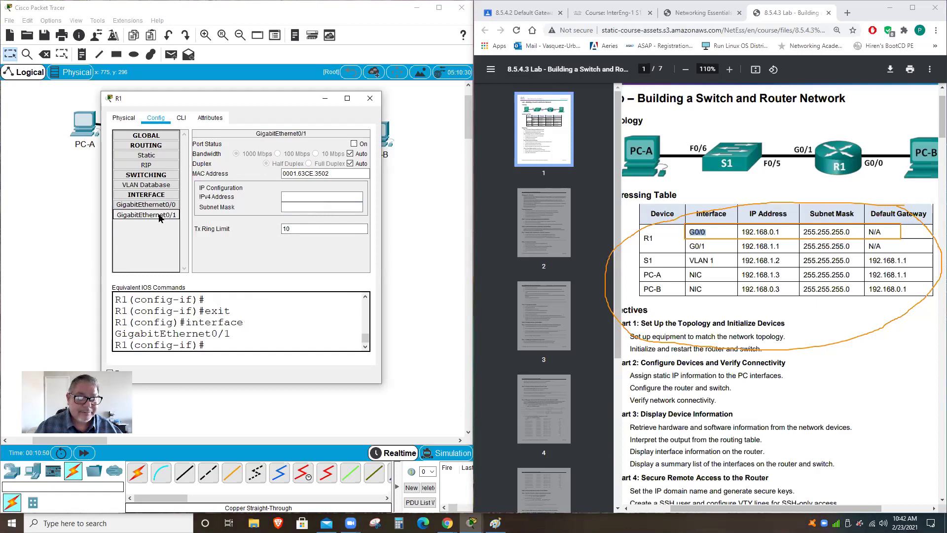
pyautogui.click(310, 197)
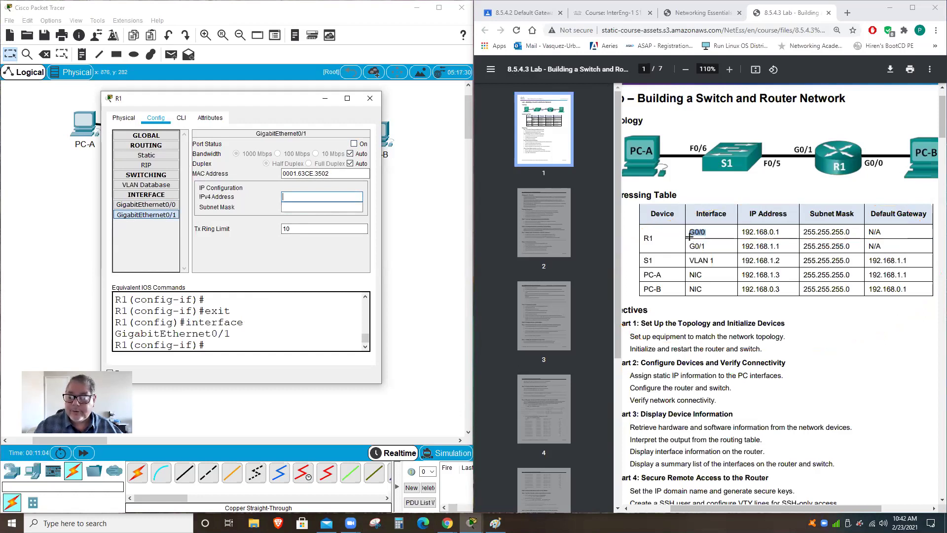
pyautogui.moveTo(688, 240); pyautogui.dragTo(815, 268)
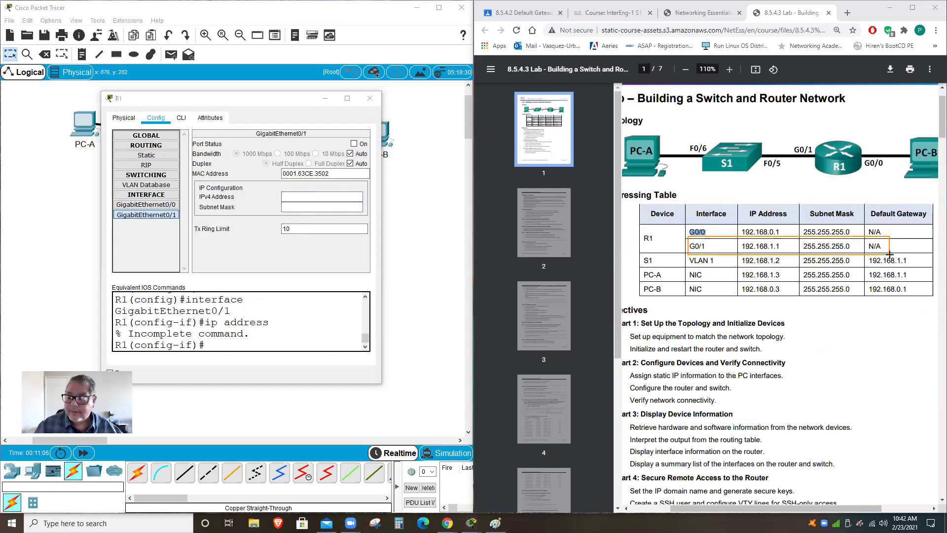
pyautogui.click(312, 196)
pyautogui.write('192.168.1.1')
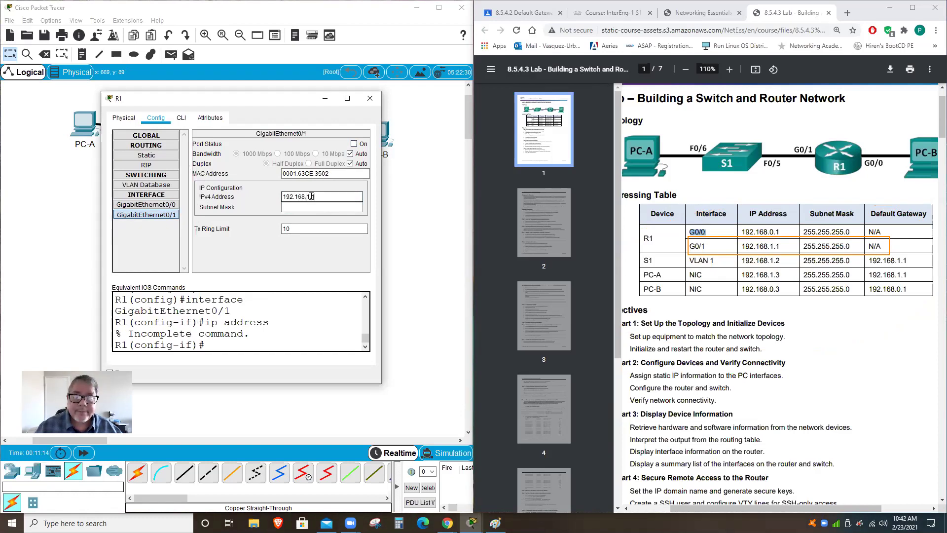
pyautogui.click(329, 207)
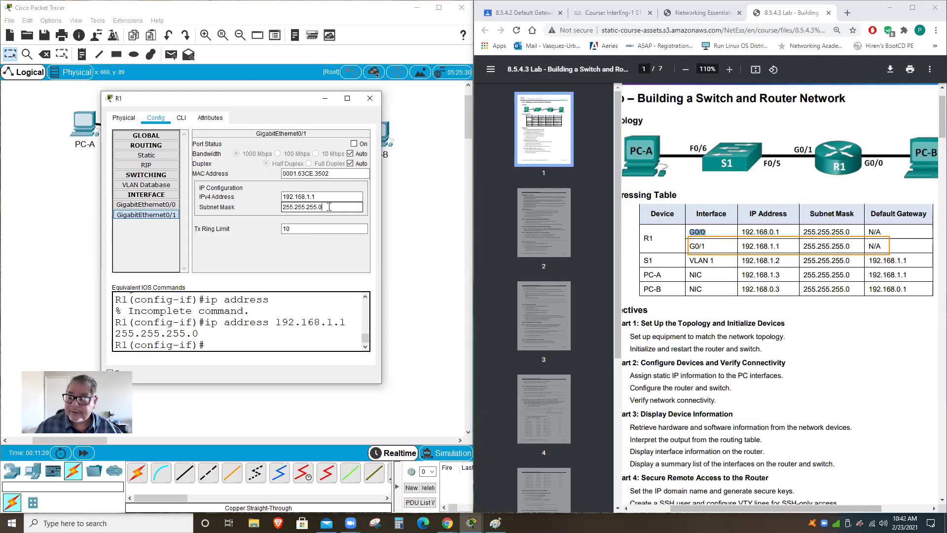
pyautogui.click(353, 144)
pyautogui.moveTo(363, 342)
pyautogui.mouseDown()
pyautogui.moveTo(369, 326)
pyautogui.moveTo(359, 338)
pyautogui.mouseUp()
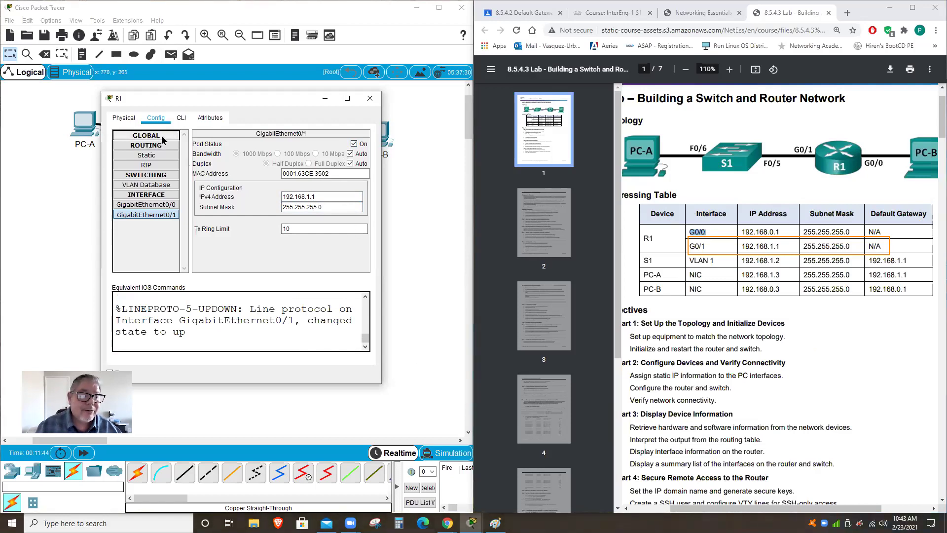
# - Exit interface and global configuration modes in R1's command line to return to the privileged EXEC prompt
pyautogui.click(146, 135)
pyautogui.click(148, 146)
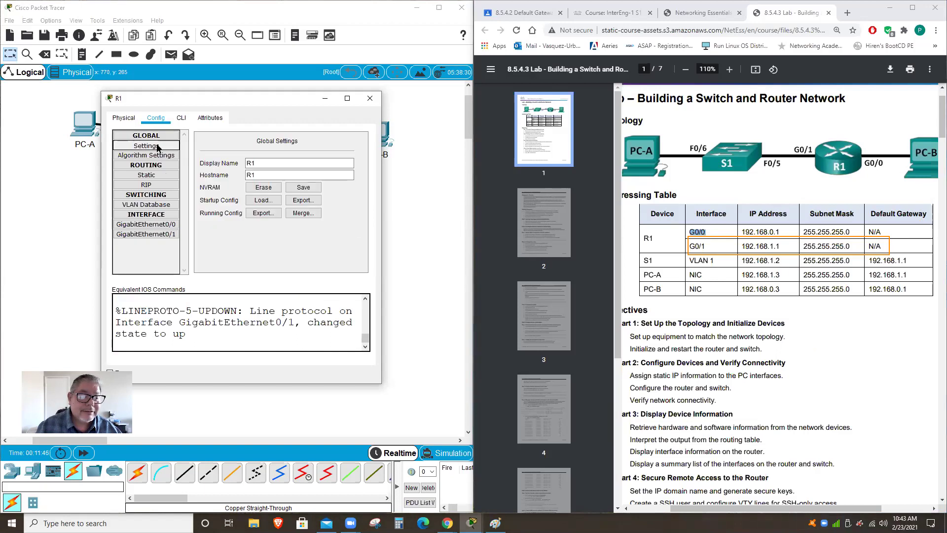
pyautogui.click(369, 344)
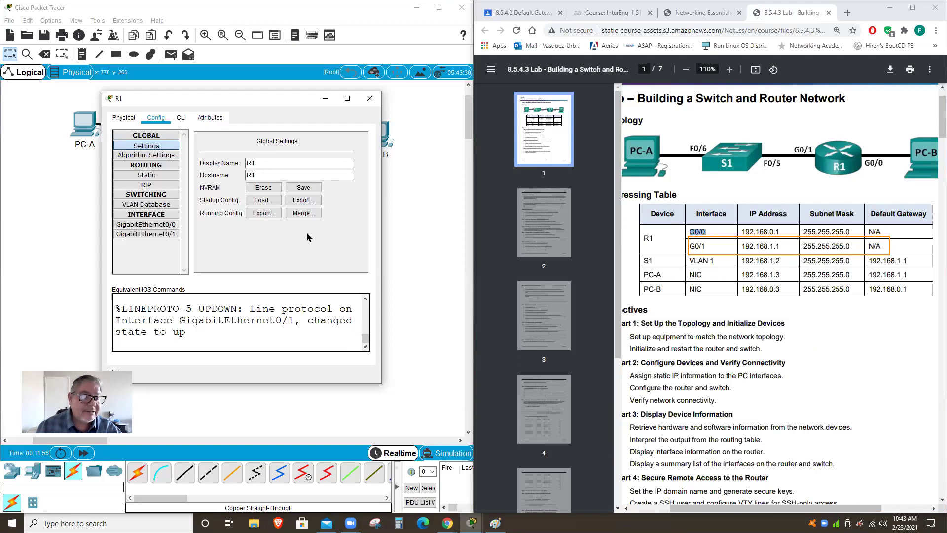
pyautogui.click(181, 120)
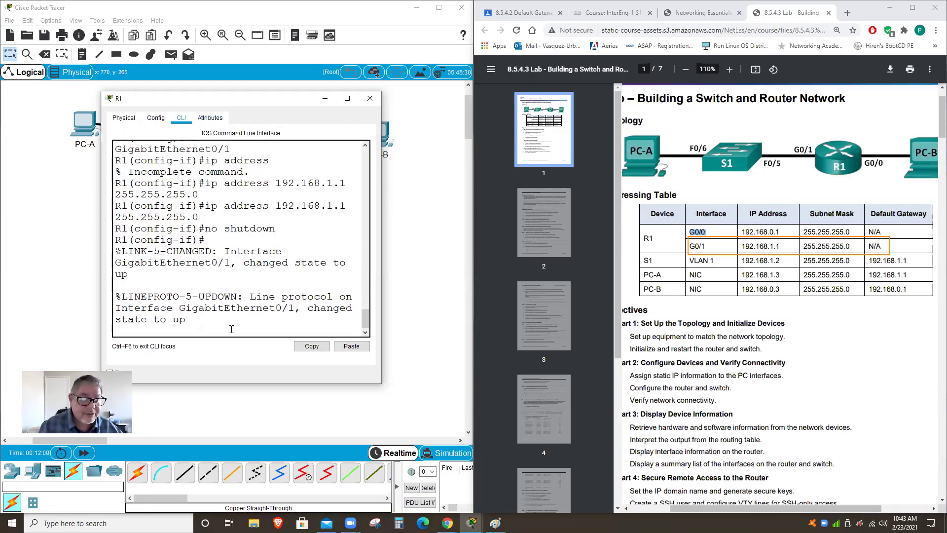
pyautogui.press('Return')
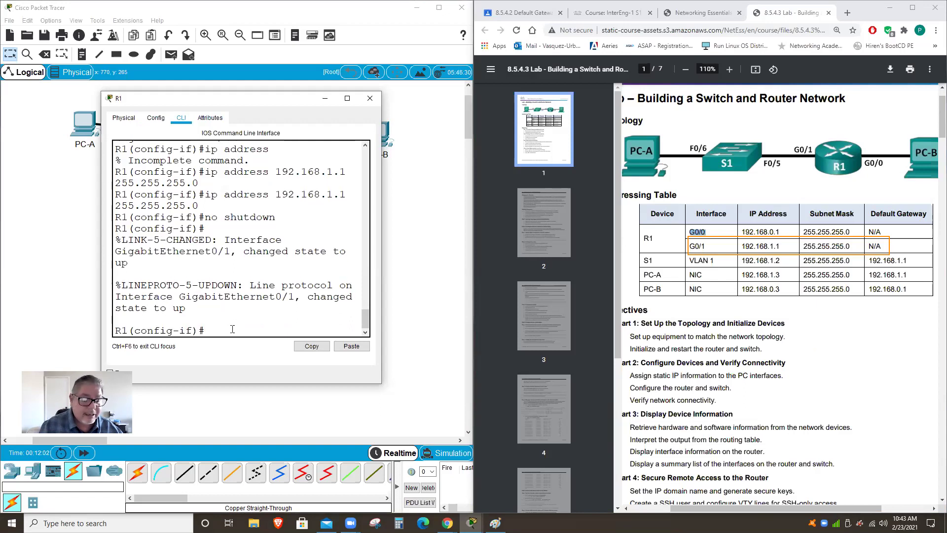
pyautogui.write('exit')
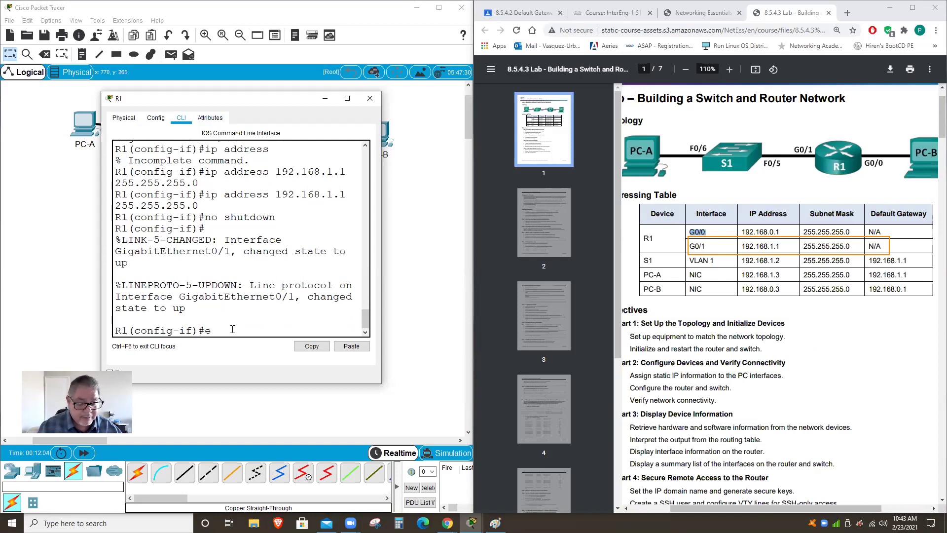
pyautogui.press('Return')
pyautogui.write('exit')
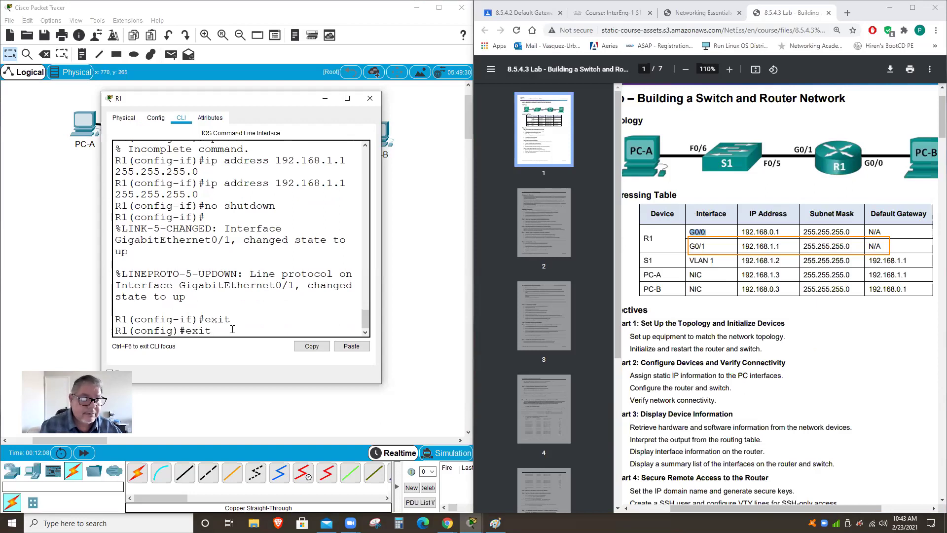
pyautogui.press('Return')
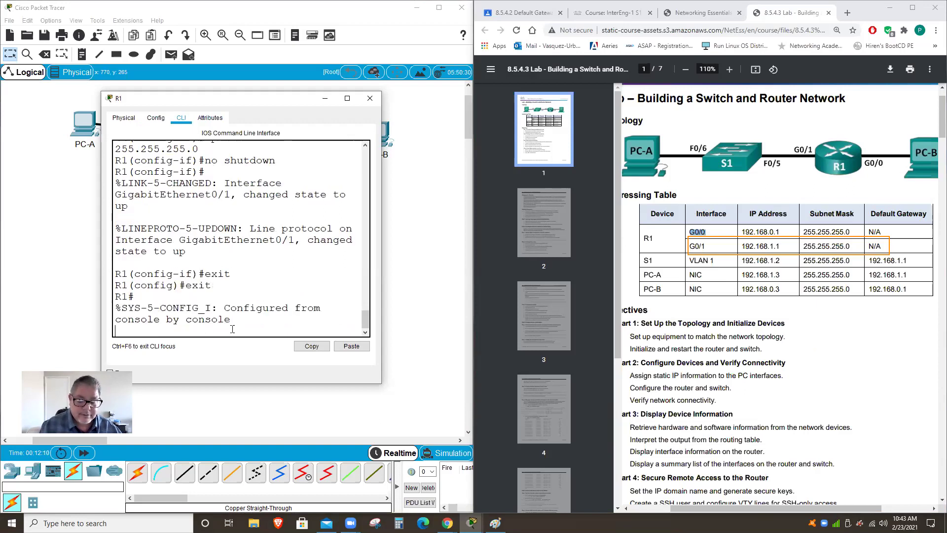
pyautogui.press('Return')
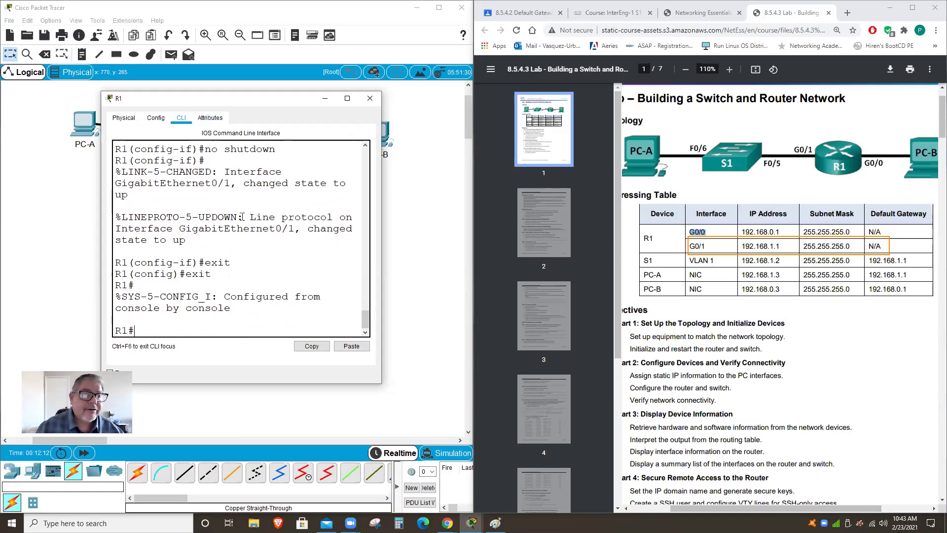
# - Save R1's running configuration to NVRAM from its global settings and check the equivalent IOS commands
pyautogui.click(157, 119)
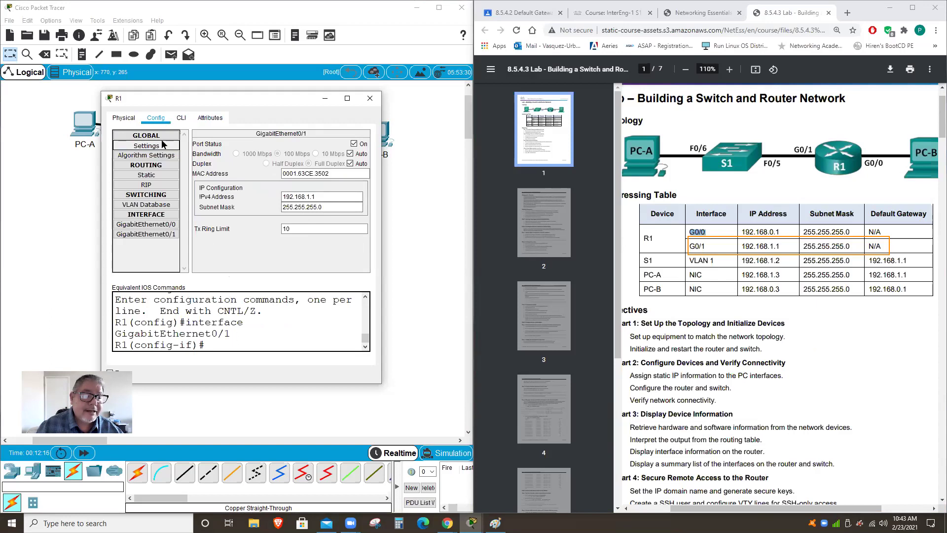
pyautogui.click(163, 146)
pyautogui.click(163, 145)
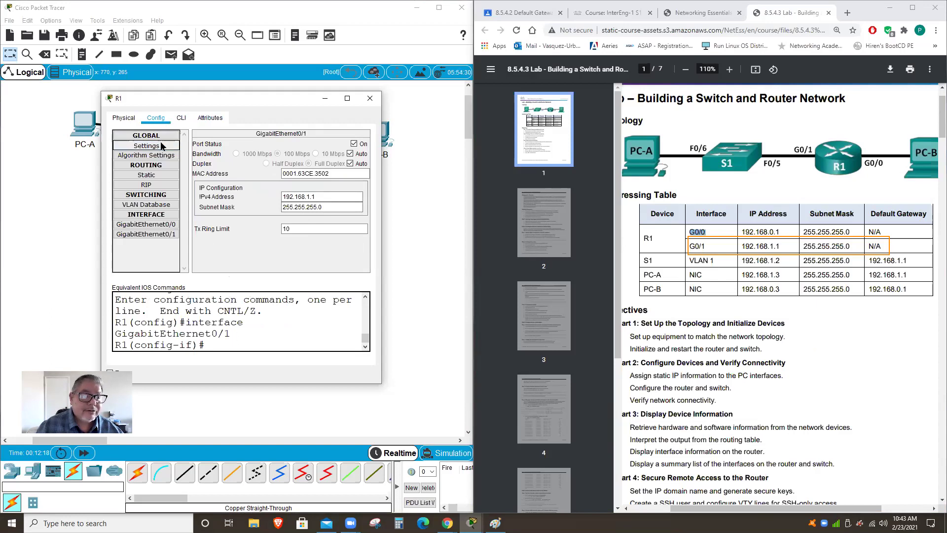
pyautogui.click(309, 189)
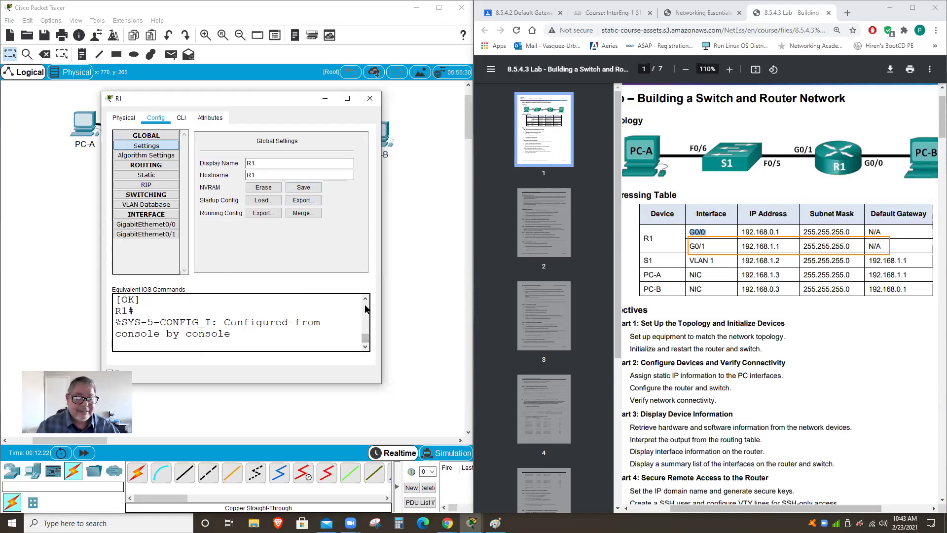
pyautogui.scroll(2, 367, 303)
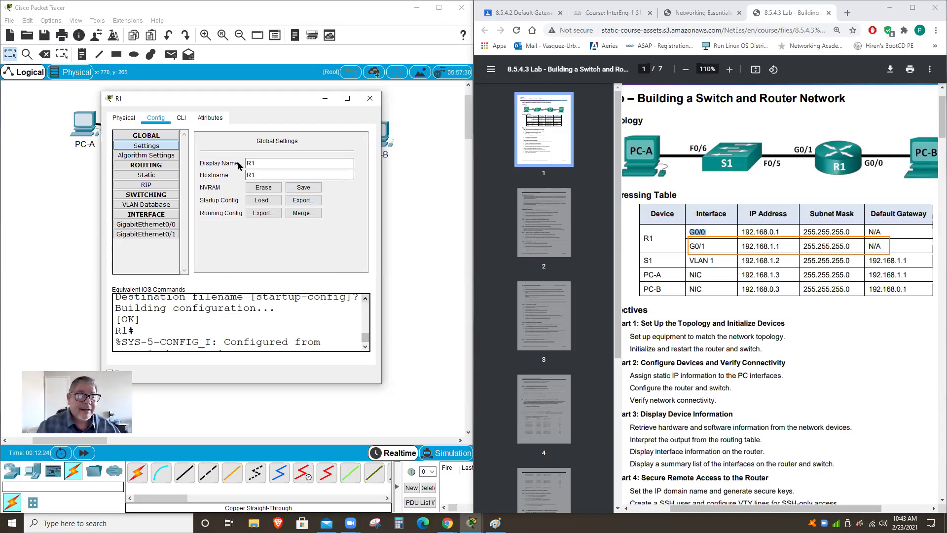
# - Review the copy running-config startup-config command in R1's command line, and close the router's window
pyautogui.click(181, 118)
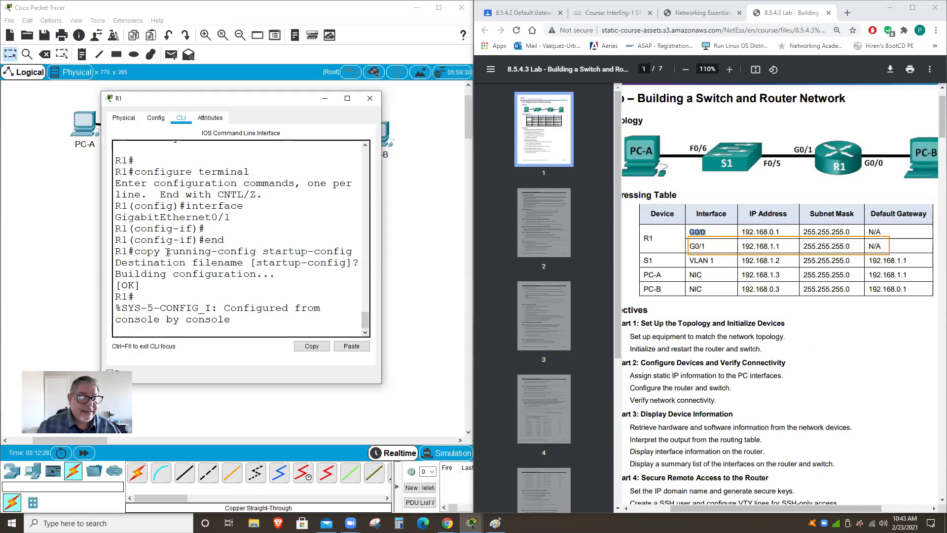
pyautogui.moveTo(134, 251); pyautogui.dragTo(352, 253)
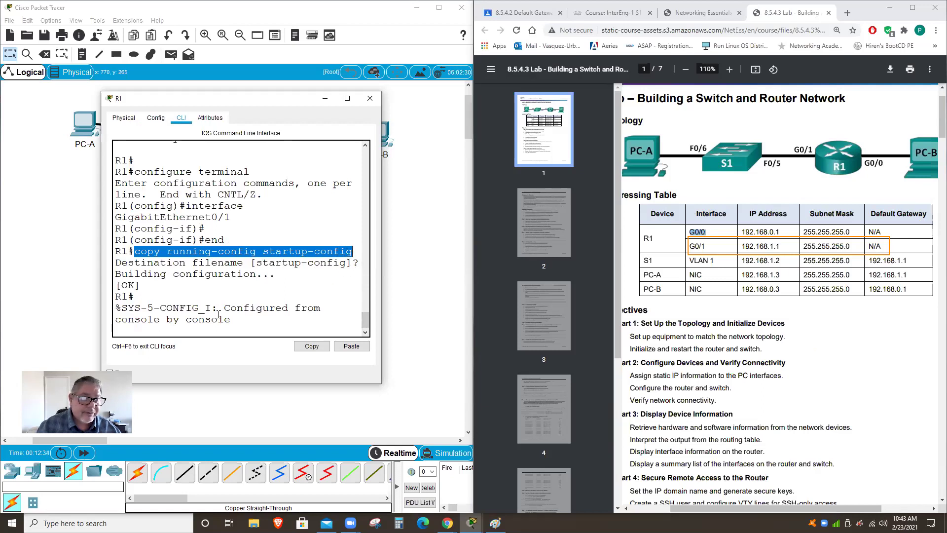
pyautogui.scroll(-1, 358, 320)
pyautogui.click(275, 330)
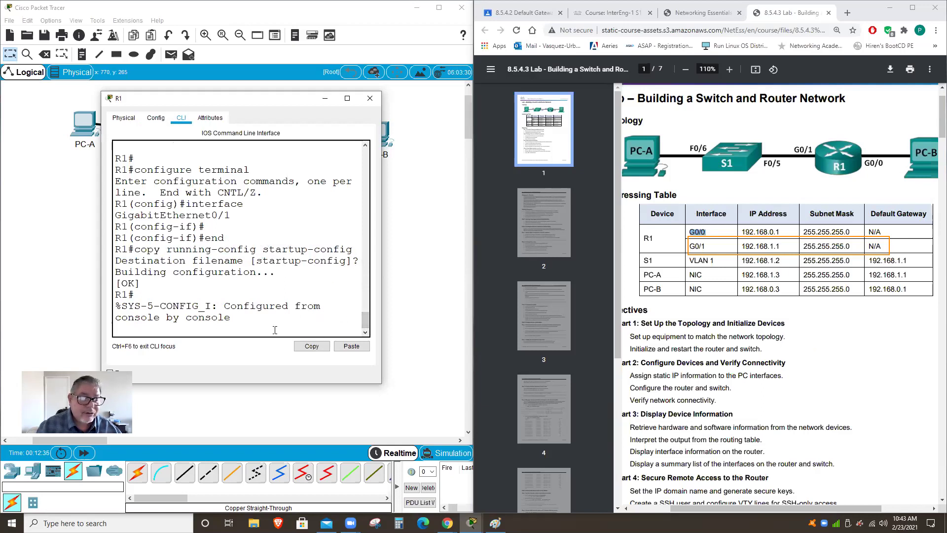
pyautogui.press('Return')
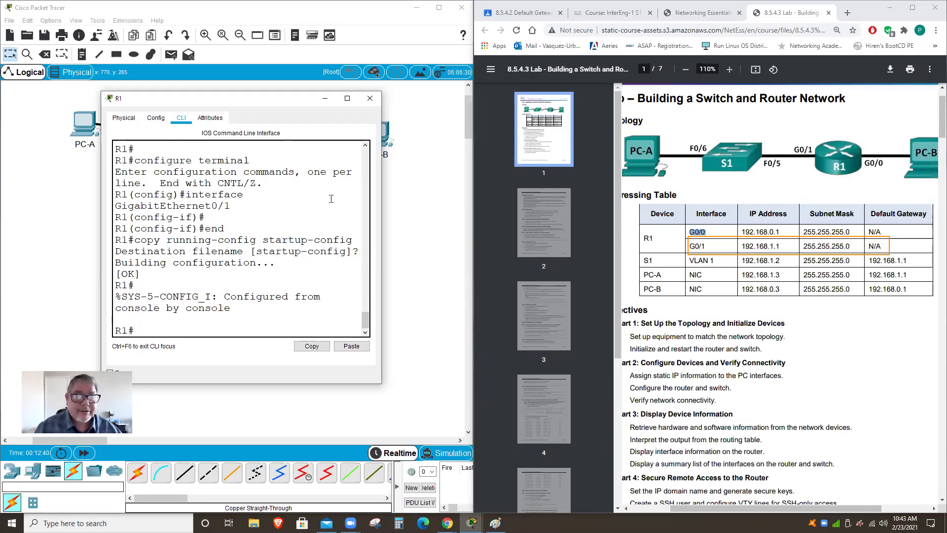
pyautogui.click(371, 98)
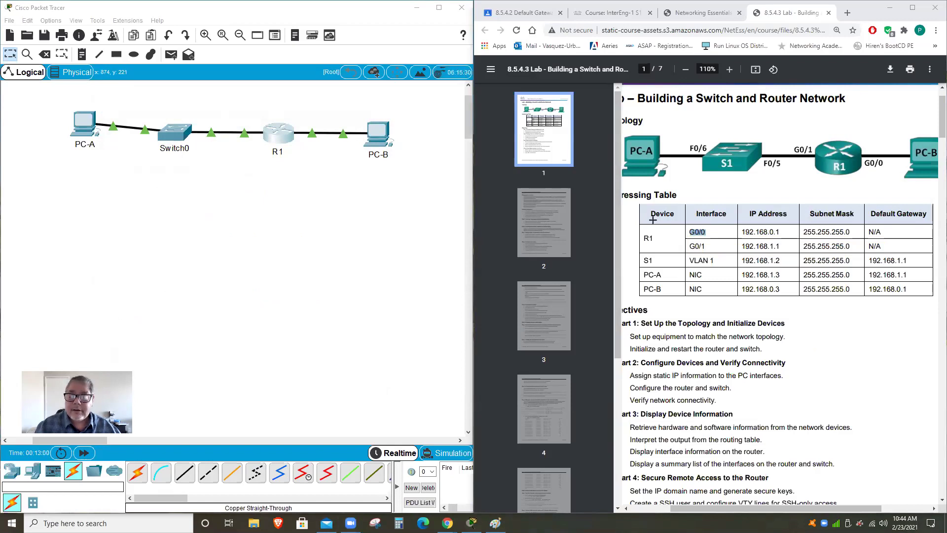
pyautogui.moveTo(653, 237); pyautogui.dragTo(899, 238)
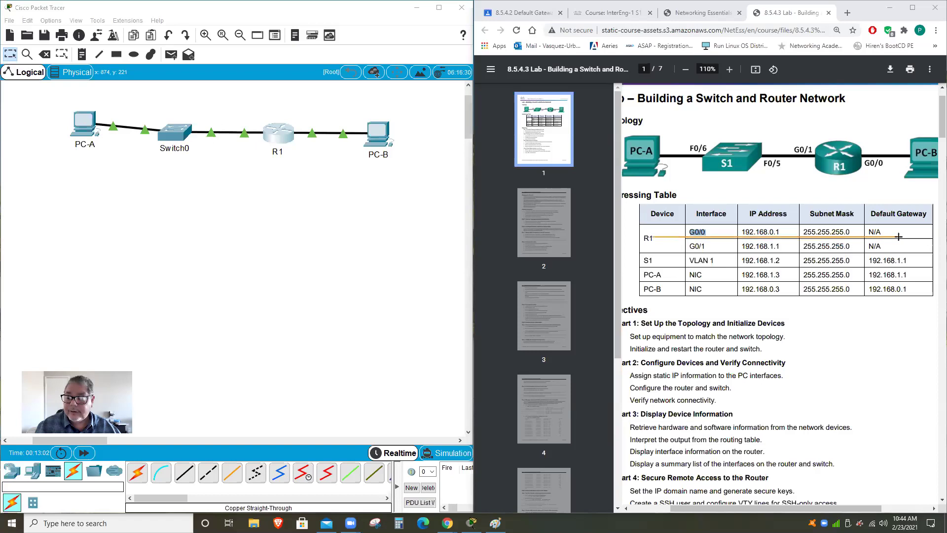
pyautogui.moveTo(671, 246); pyautogui.dragTo(903, 245)
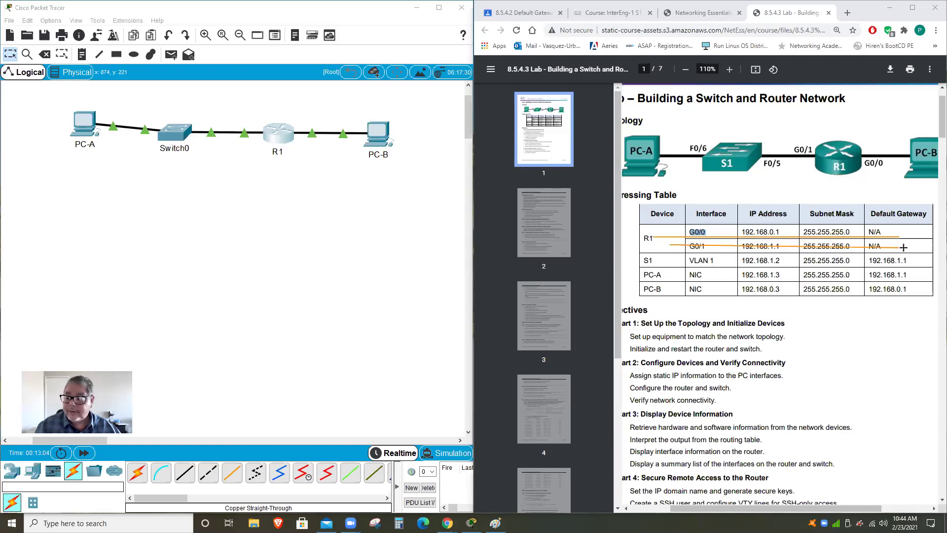
pyautogui.moveTo(647, 274); pyautogui.dragTo(888, 275)
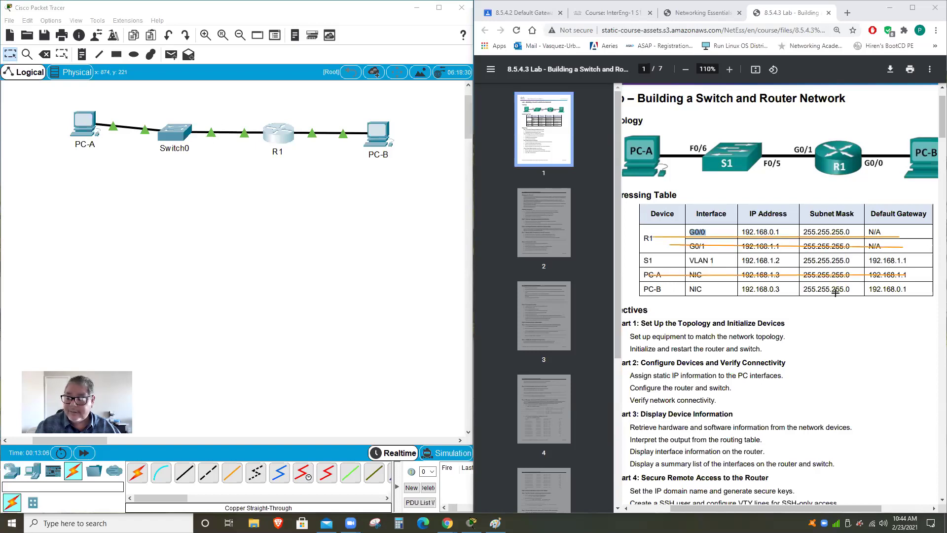
pyautogui.moveTo(654, 292); pyautogui.dragTo(908, 292)
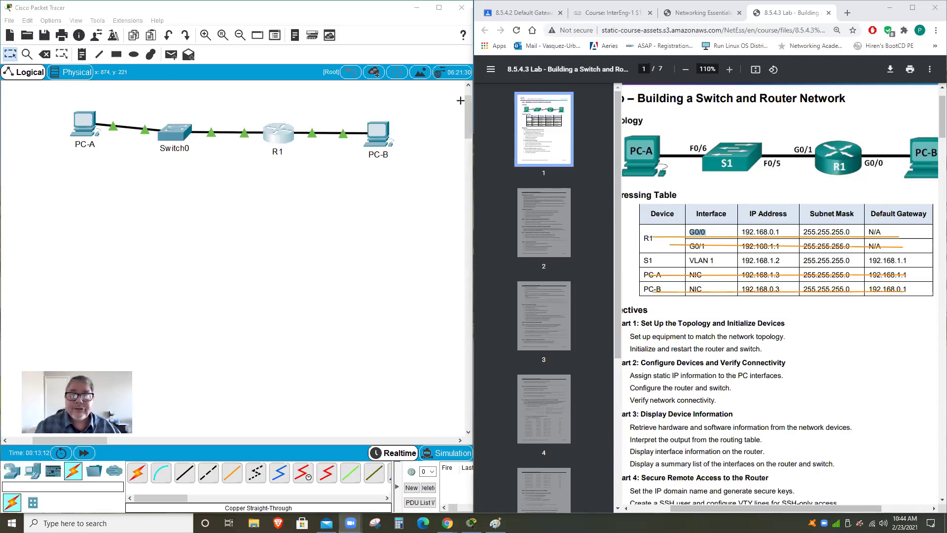
pyautogui.moveTo(641, 253)
pyautogui.mouseDown()
pyautogui.moveTo(659, 268)
pyautogui.moveTo(931, 269)
pyautogui.mouseUp()
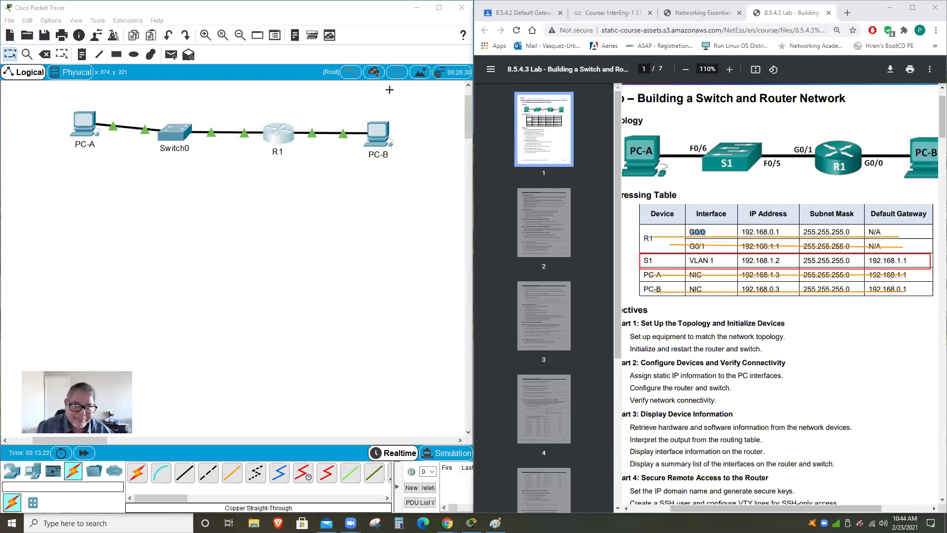
# - Open the configuration of Switch0 and set its display name to S1
pyautogui.click(184, 137)
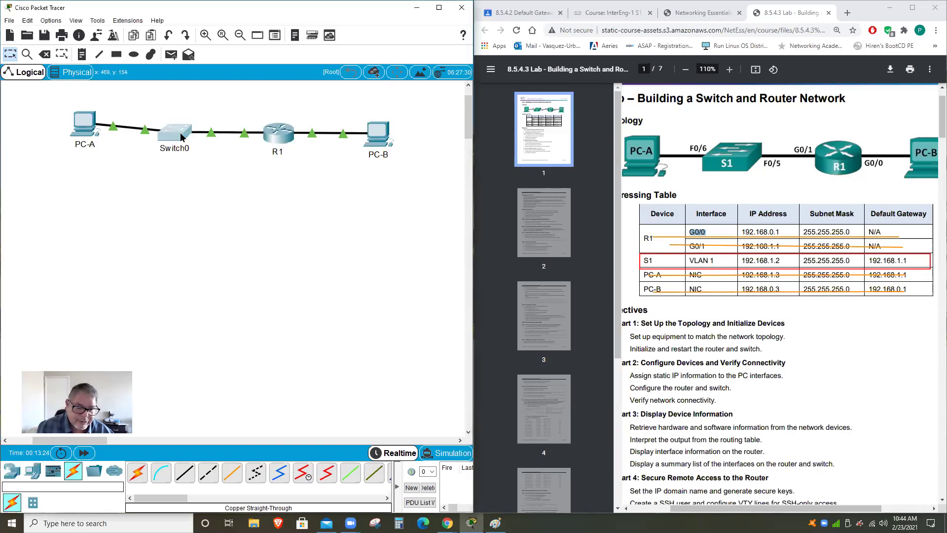
pyautogui.moveTo(466, 111); pyautogui.dragTo(220, 110)
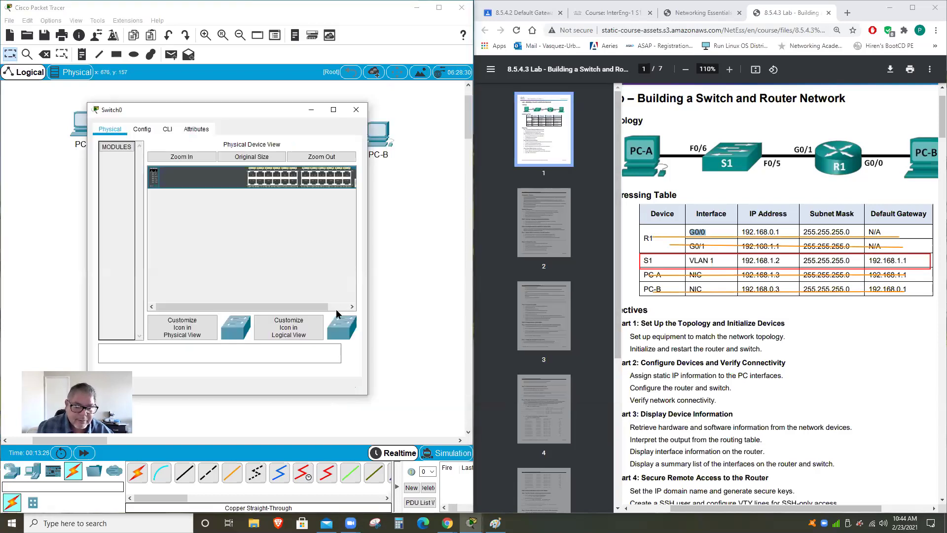
pyautogui.moveTo(367, 397); pyautogui.dragTo(470, 421)
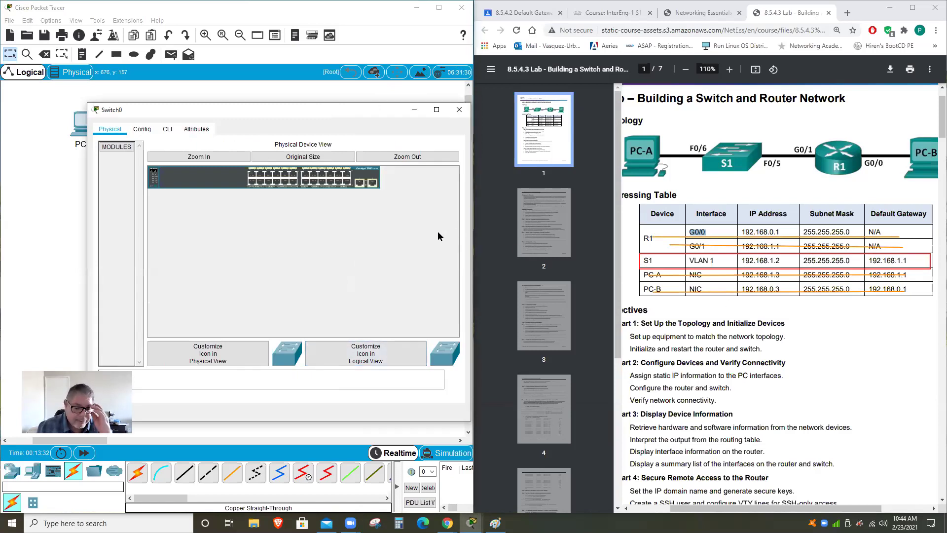
pyautogui.click(143, 129)
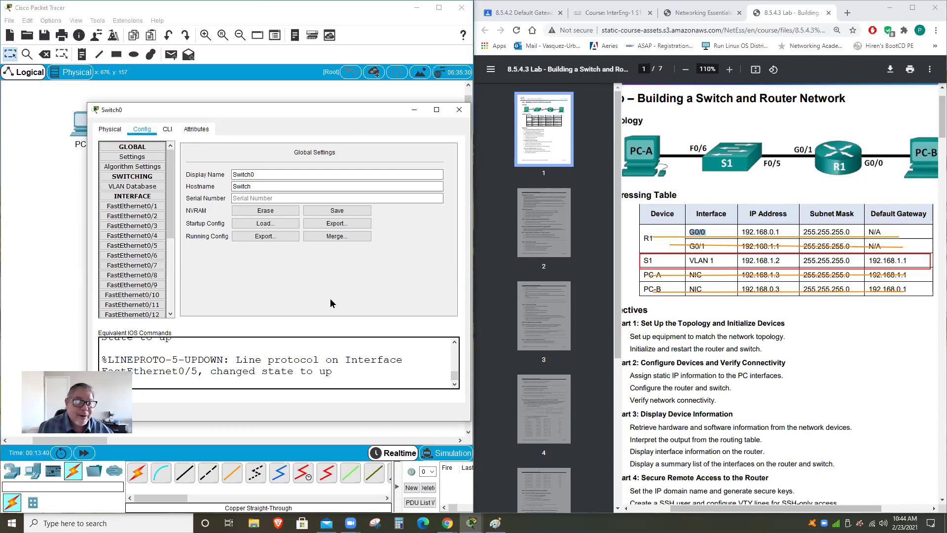
pyautogui.click(302, 175)
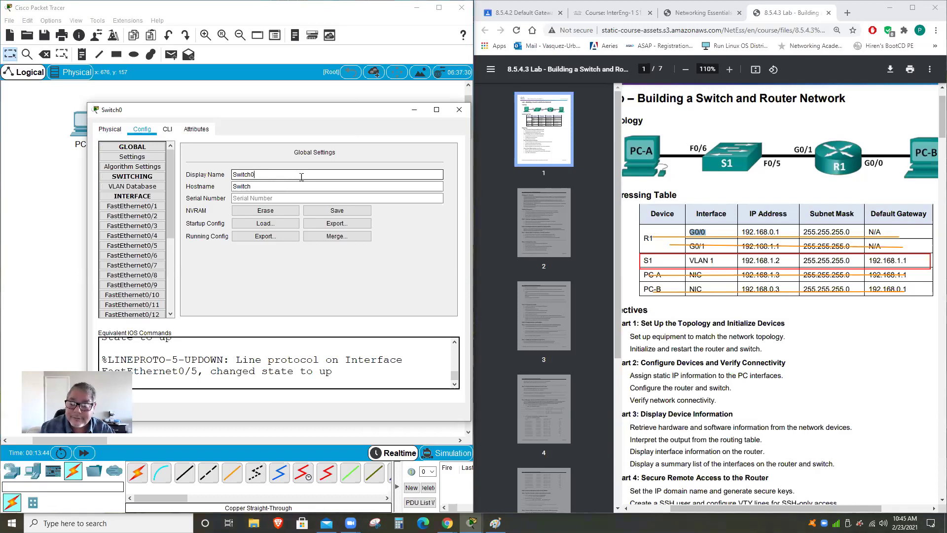
pyautogui.press('BackSpace')
pyautogui.press('BackSpace')
pyautogui.press('BackSpace')
pyautogui.press('BackSpace')
pyautogui.press('BackSpace')
pyautogui.press('BackSpace')
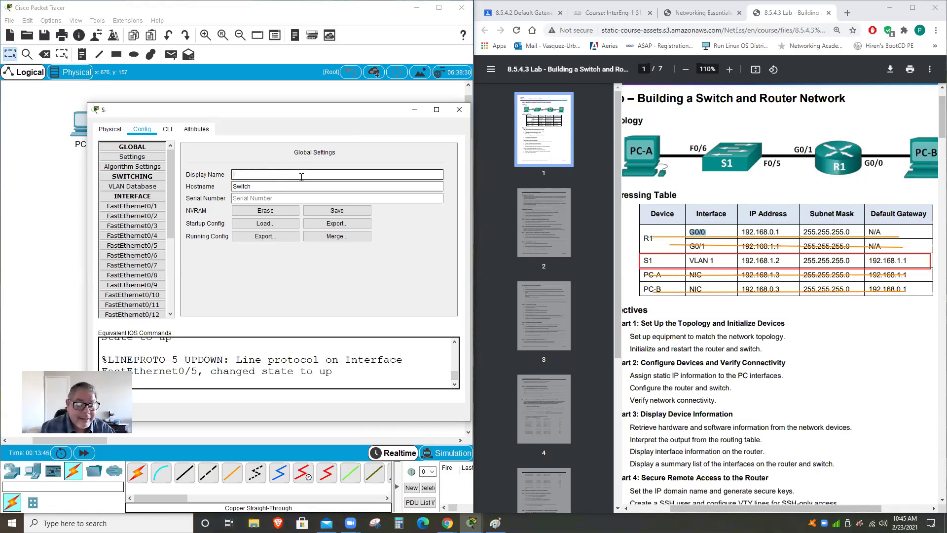
pyautogui.write('S1')
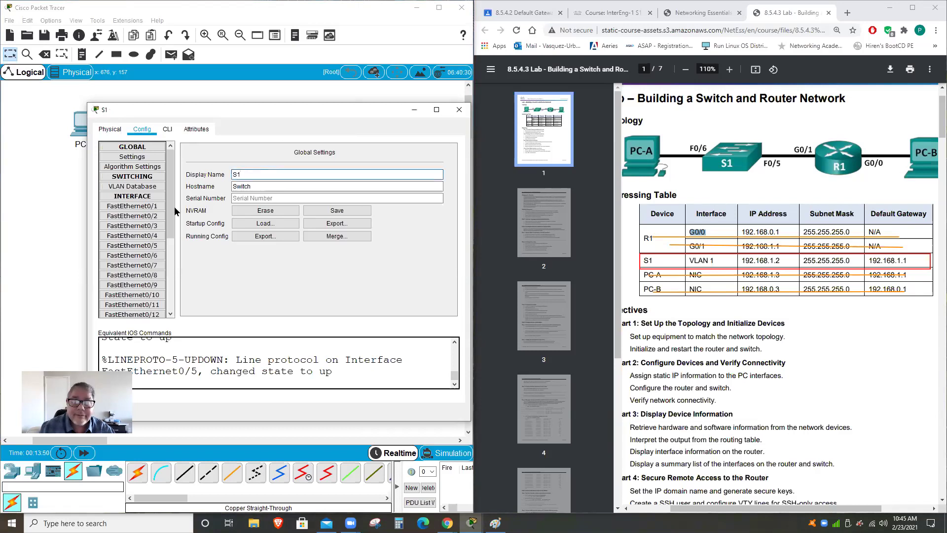
# - Set the switch's hostname to S1 and check the equivalent IOS commands
pyautogui.click(257, 186)
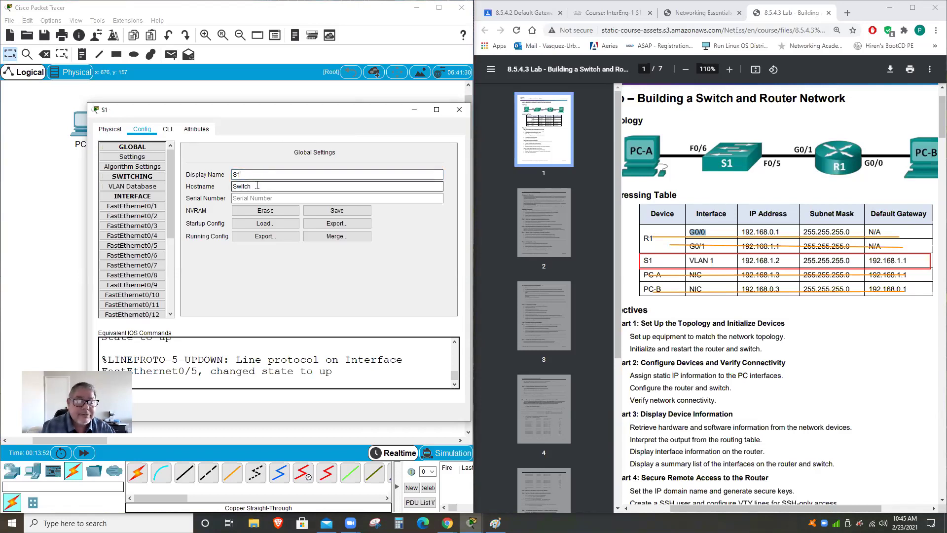
pyautogui.press('BackSpace')
pyautogui.press('BackSpace')
pyautogui.press('BackSpace')
pyautogui.press('BackSpace')
pyautogui.press('BackSpace')
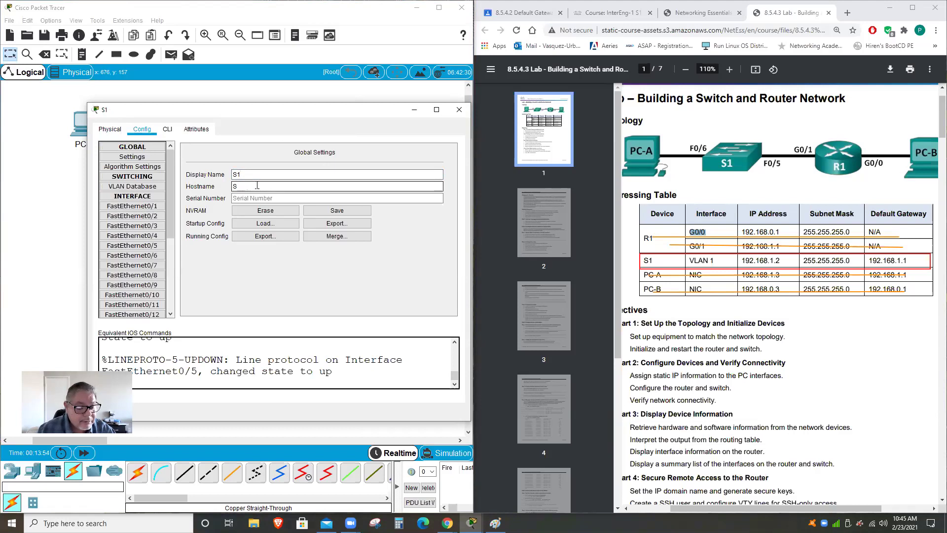
pyautogui.write('1')
pyautogui.press('Return')
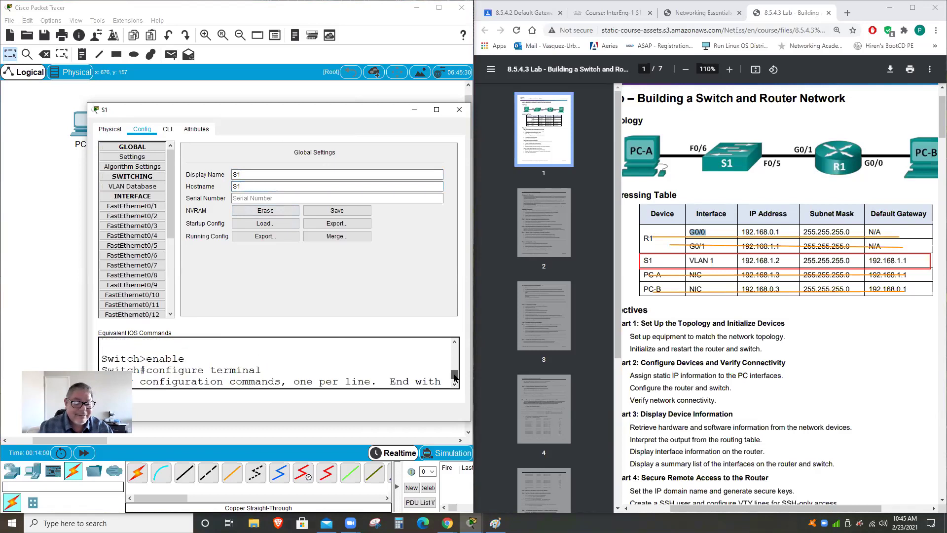
pyautogui.scroll(-3, 455, 380)
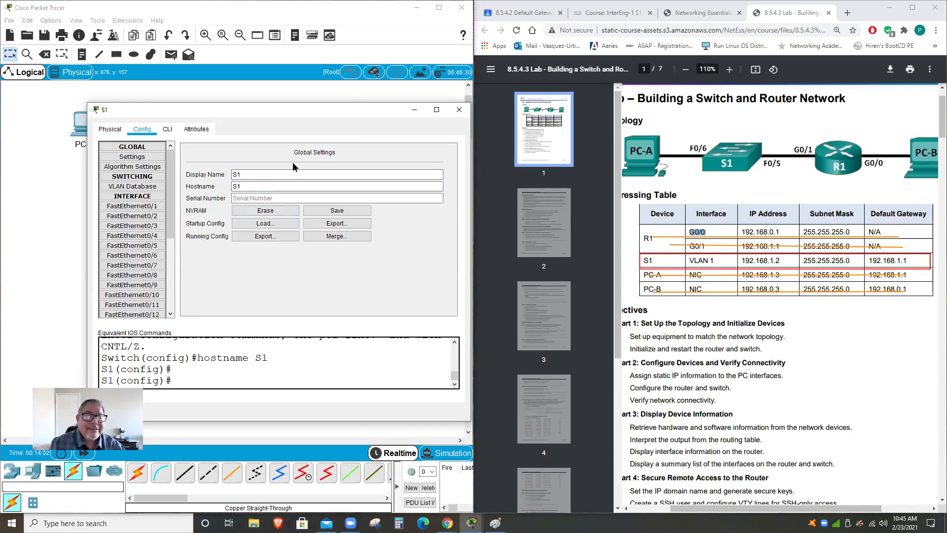
# - Inspect S1's VLAN database, and leave VLAN configuration mode with the exit command in the command line
pyautogui.moveTo(305, 106); pyautogui.dragTo(308, 75)
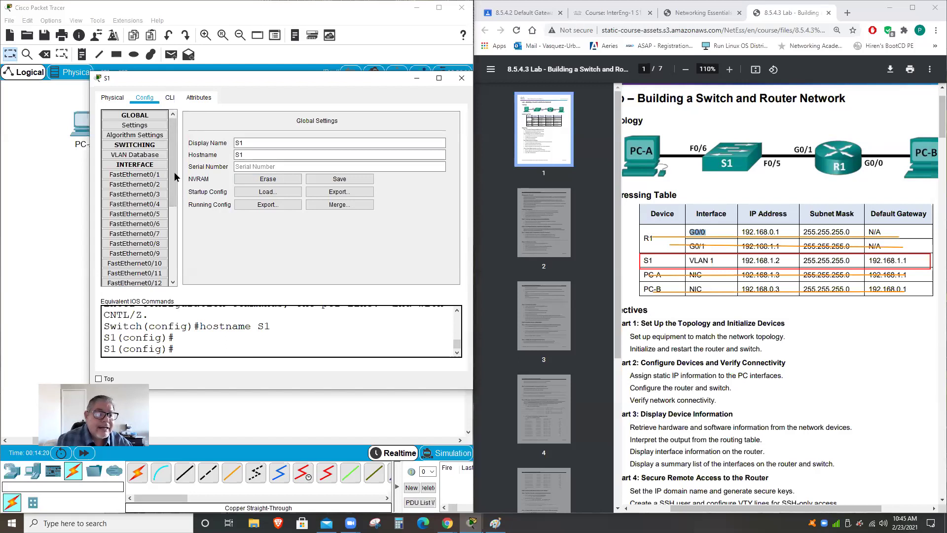
pyautogui.click(166, 156)
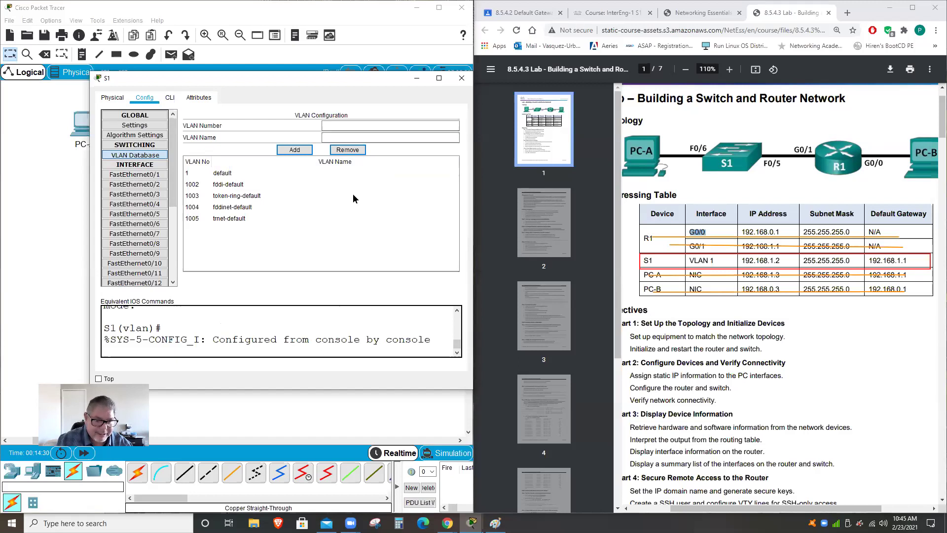
pyautogui.click(169, 97)
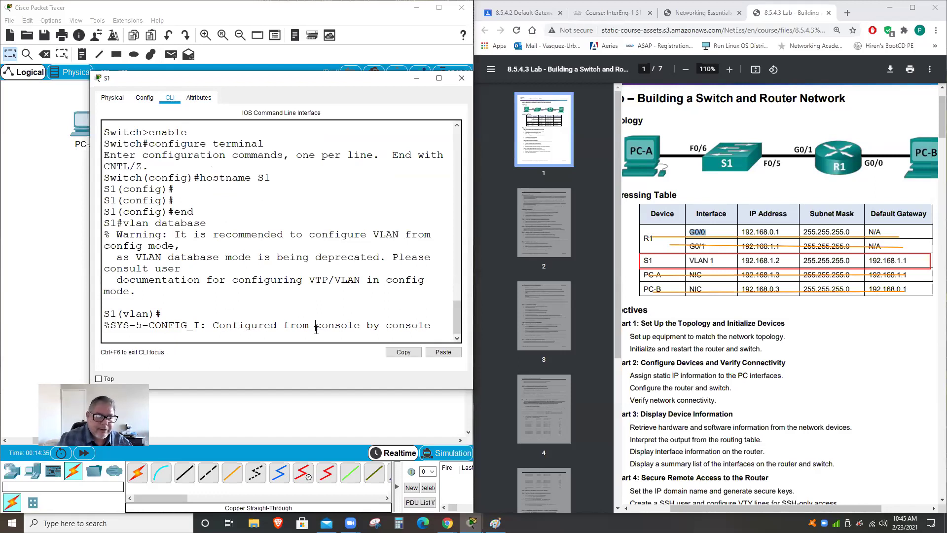
pyautogui.press('Return')
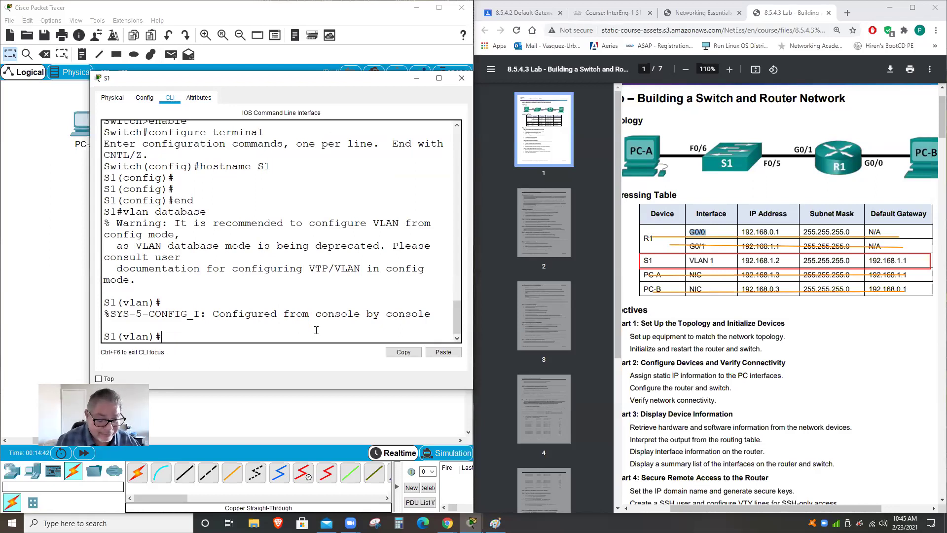
pyautogui.write('exi')
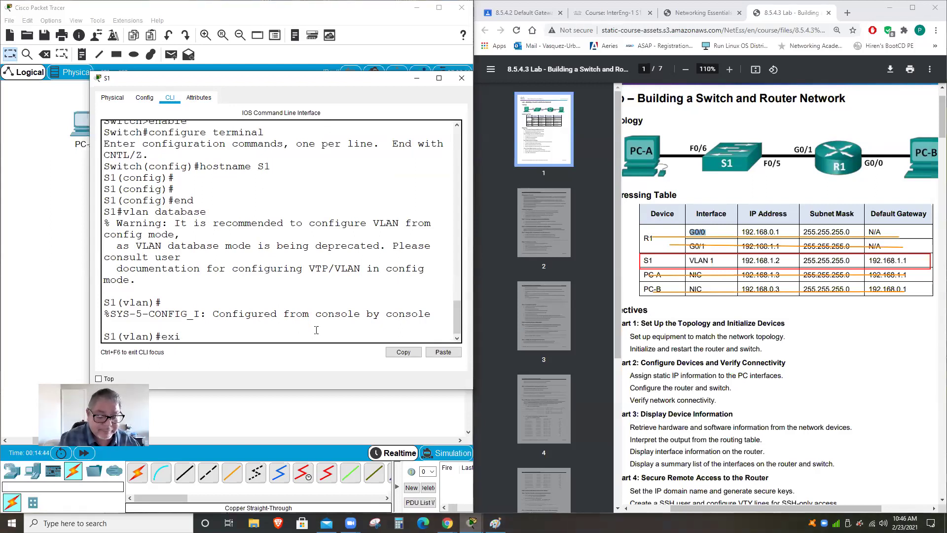
pyautogui.write('t')
pyautogui.press('Return')
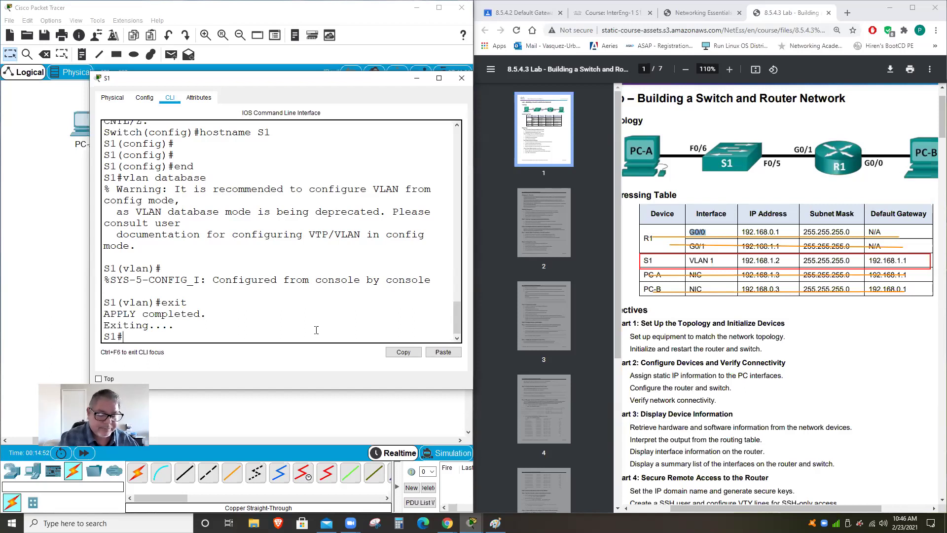
# - Recheck S1's global settings, and enter global configuration mode in its command line with conf t
pyautogui.click(146, 99)
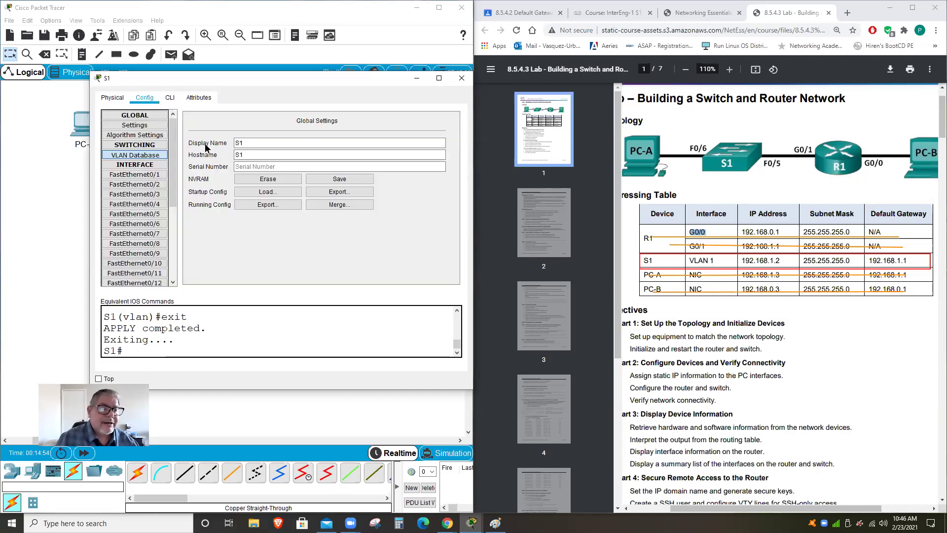
pyautogui.click(146, 126)
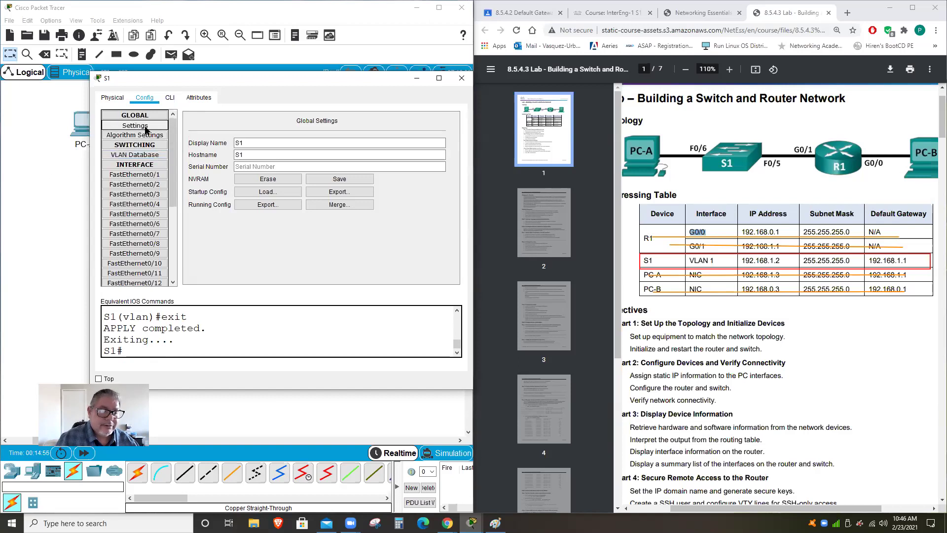
pyautogui.click(147, 115)
pyautogui.click(147, 115)
pyautogui.click(151, 127)
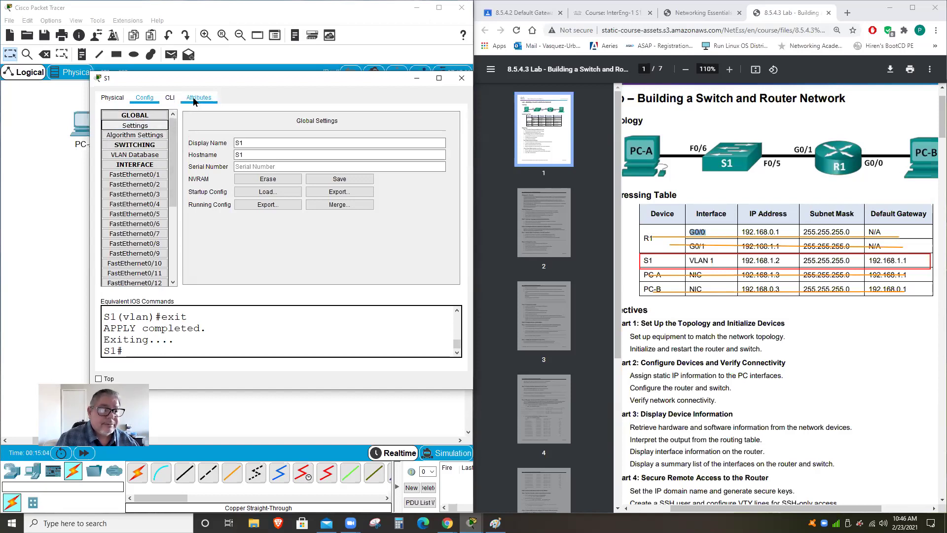
pyautogui.click(169, 98)
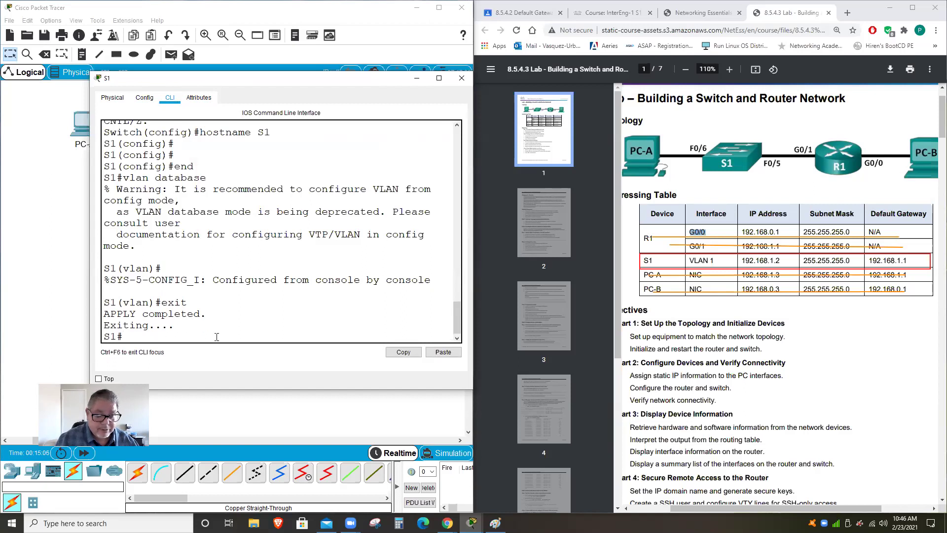
pyautogui.write('conf')
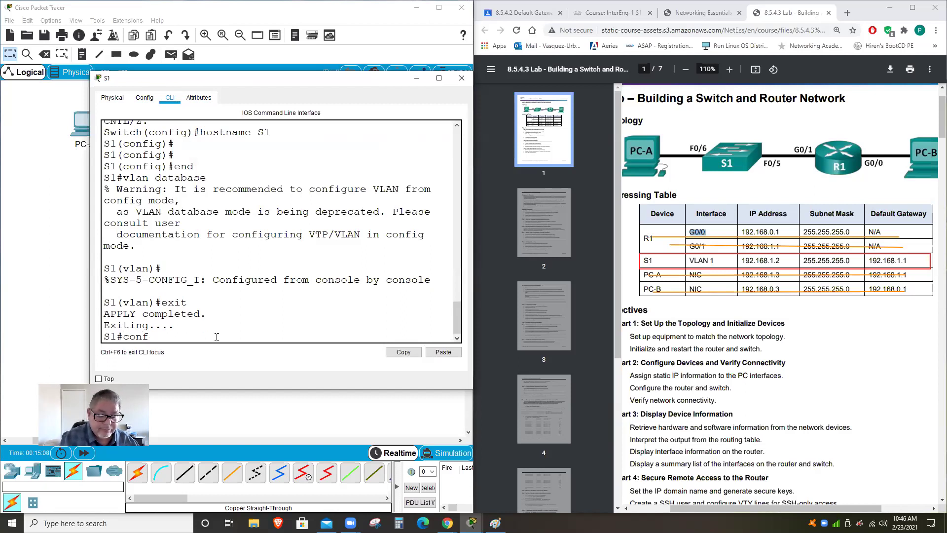
pyautogui.write(' t')
pyautogui.press('Return')
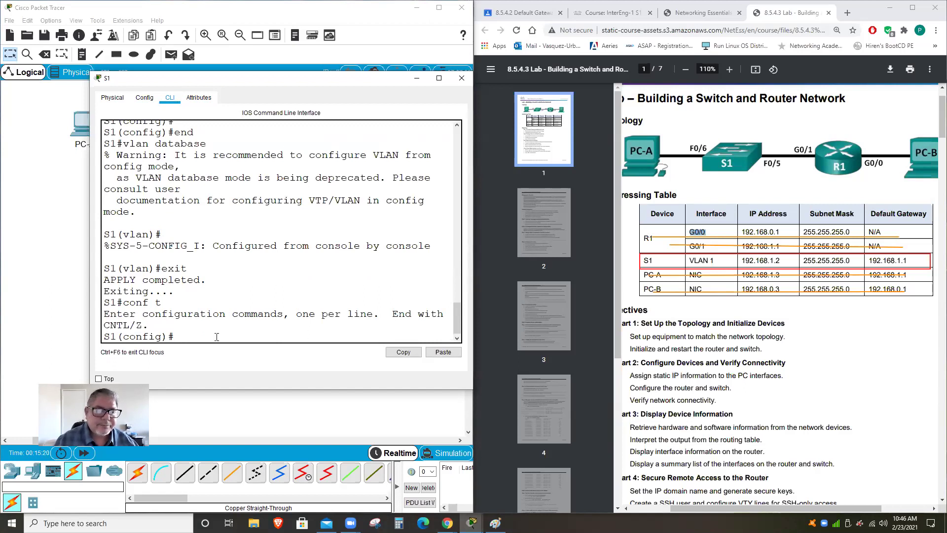
# - Review the lab document's required equipment, PC and router configuration instructions, and the Addressing Table
pyautogui.scroll(-10, 814, 367)
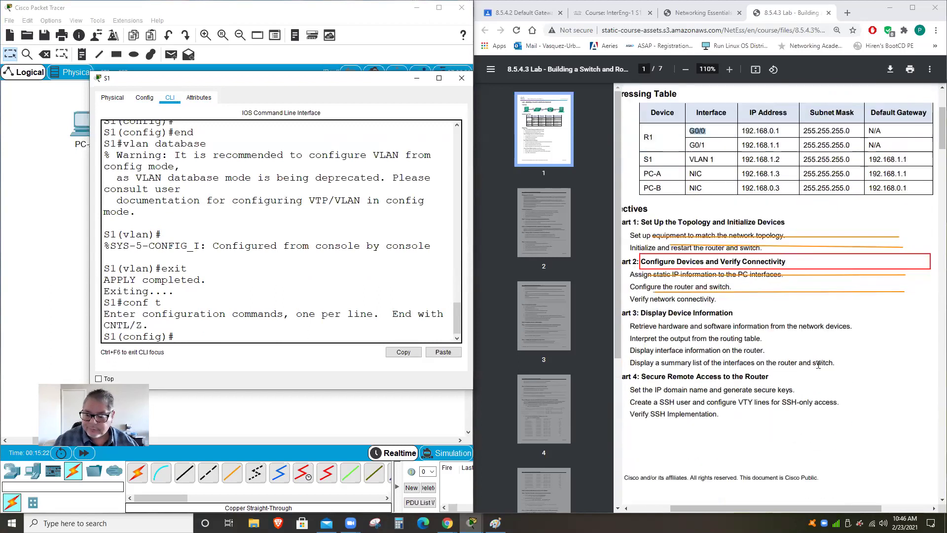
pyautogui.scroll(-5, 808, 373)
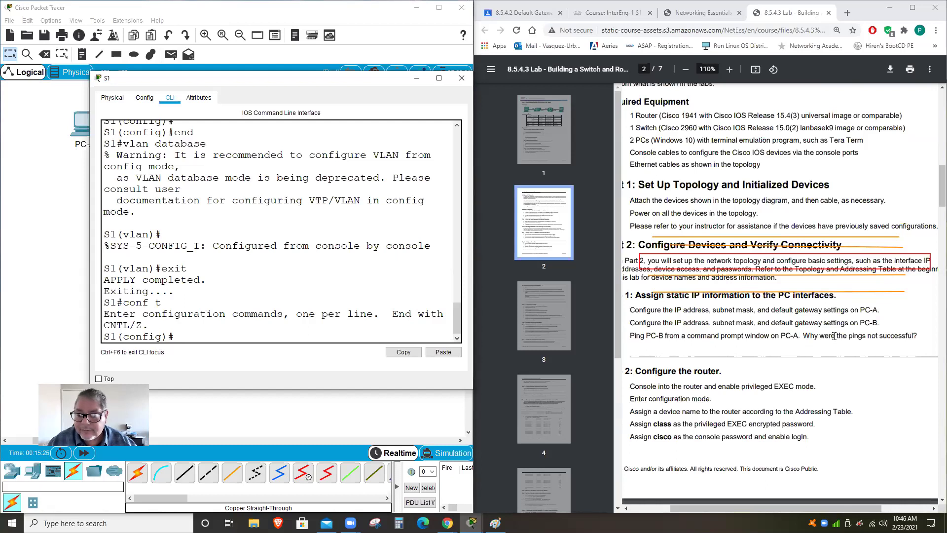
pyautogui.click(653, 65)
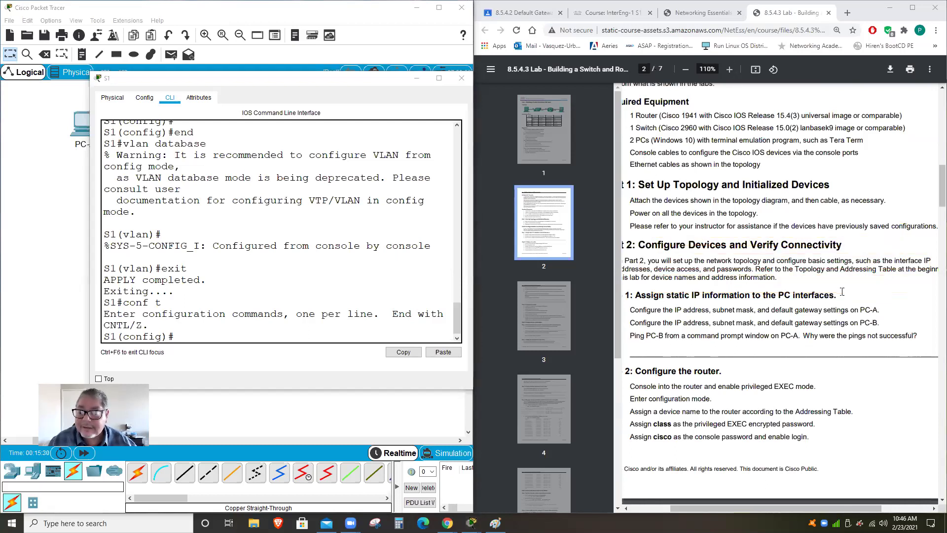
pyautogui.scroll(1, 842, 292)
pyautogui.scroll(-5, 842, 293)
pyautogui.scroll(-5, 842, 297)
pyautogui.scroll(9, 842, 296)
pyautogui.scroll(2, 842, 296)
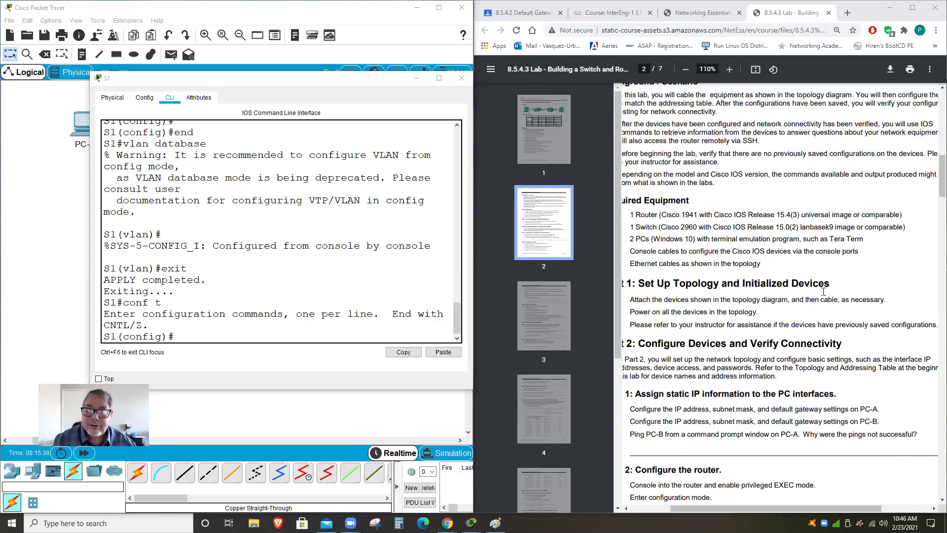
pyautogui.moveTo(682, 217)
pyautogui.mouseDown()
pyautogui.moveTo(698, 216)
pyautogui.moveTo(686, 229)
pyautogui.mouseUp()
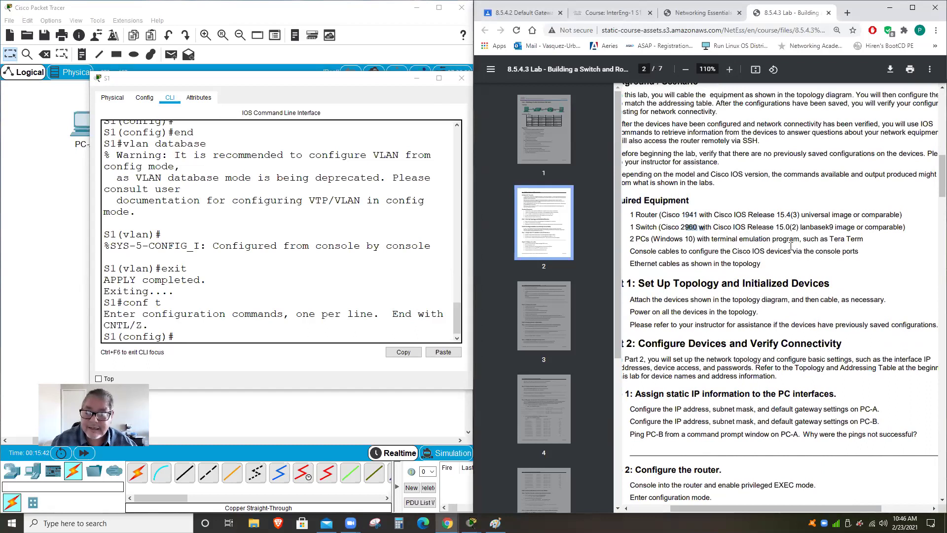
pyautogui.scroll(5, 864, 283)
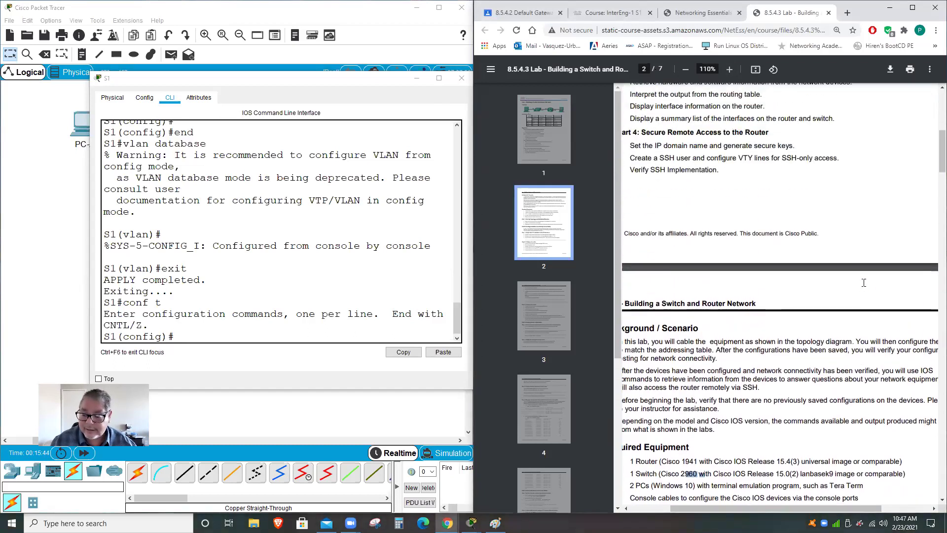
pyautogui.scroll(5, 864, 290)
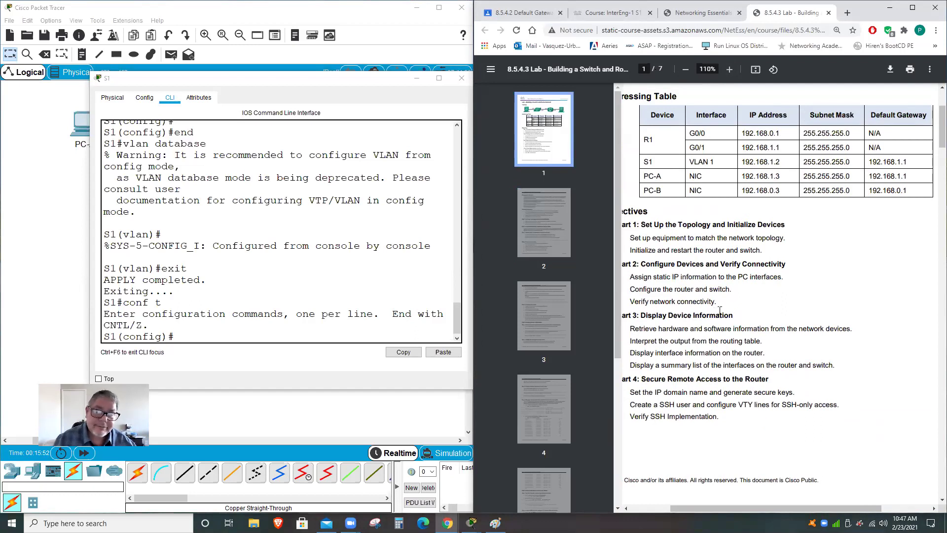
pyautogui.click(253, 334)
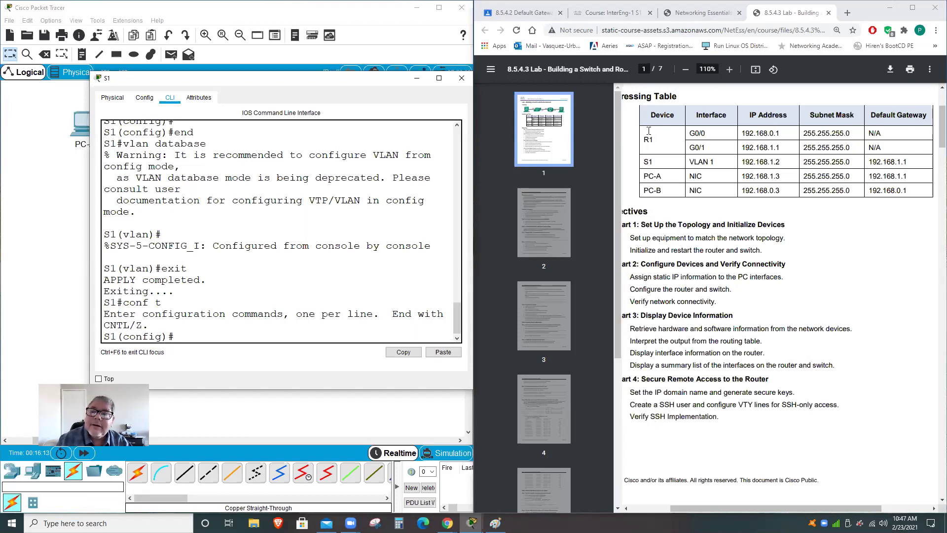
pyautogui.click(661, 6)
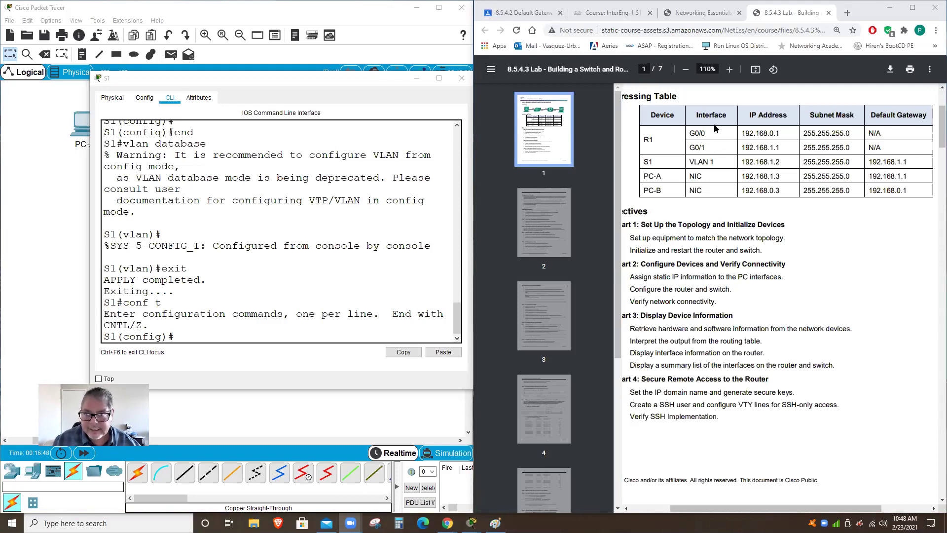
# - Switch to the Networking Essentials course in the browser and page back to section 8.5.3.3, Configuring SSH
pyautogui.click(703, 14)
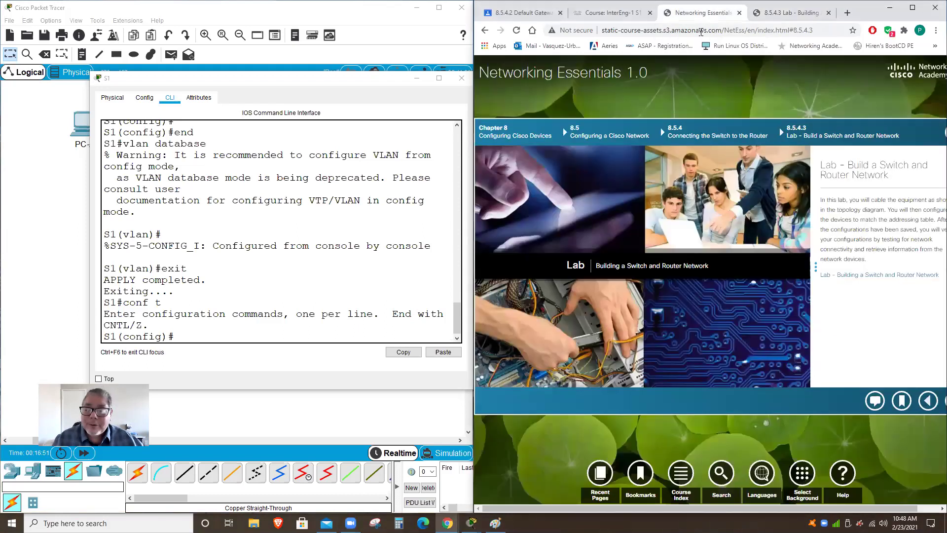
pyautogui.click(929, 401)
pyautogui.click(929, 401)
pyautogui.click(929, 403)
pyautogui.click(929, 402)
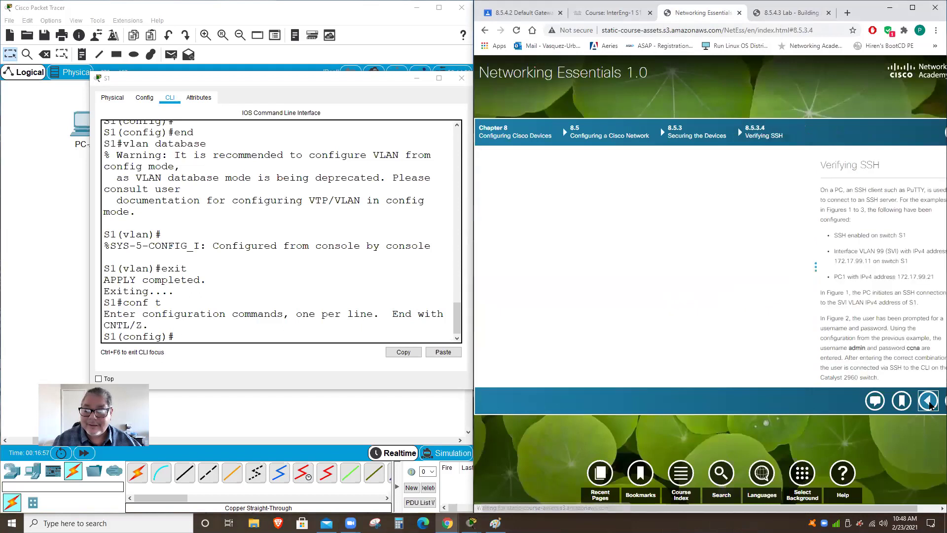
pyautogui.click(929, 402)
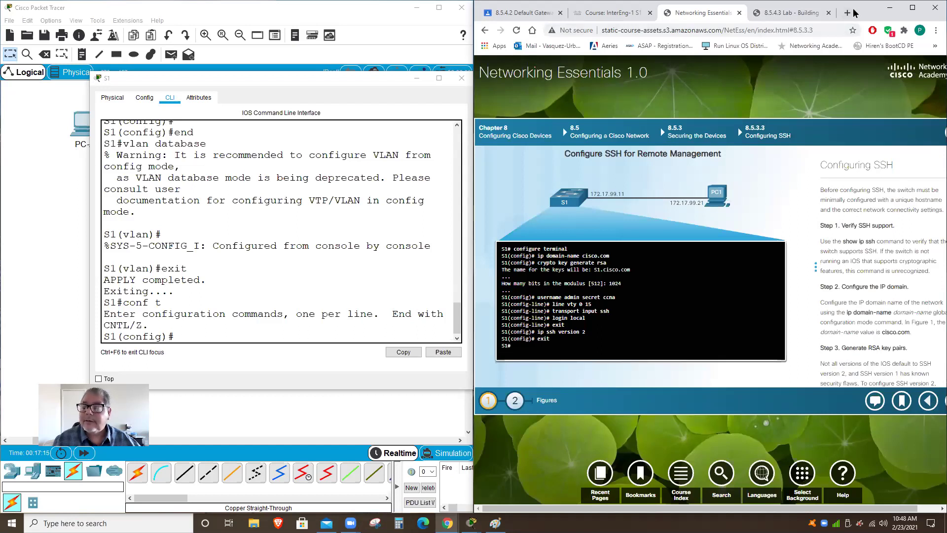
# - Check the SSH status figure in section 8.5.3.4, and page forward to section 8.5.4.2, Default Gateway for a Switch
pyautogui.moveTo(868, 11); pyautogui.dragTo(848, 11)
pyautogui.moveTo(867, 509); pyautogui.dragTo(888, 508)
pyautogui.click(912, 401)
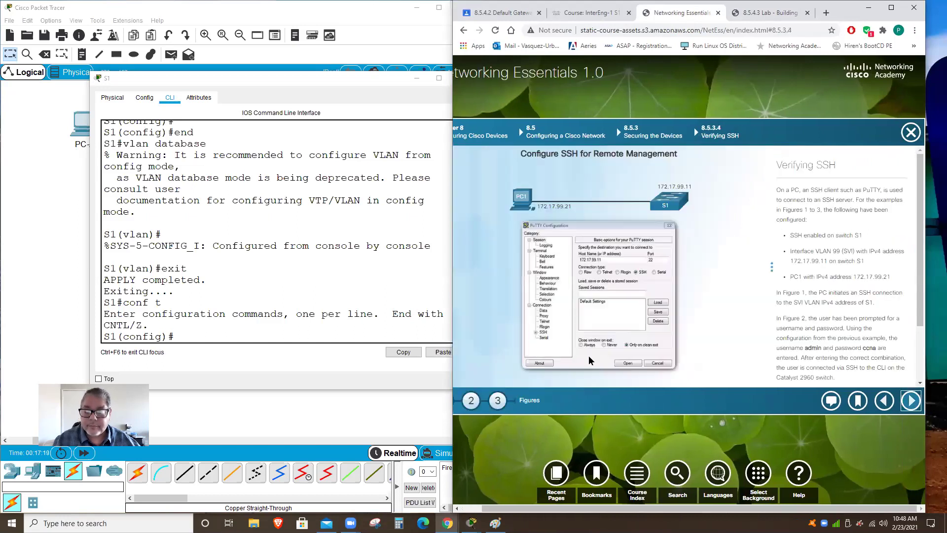
pyautogui.click(497, 401)
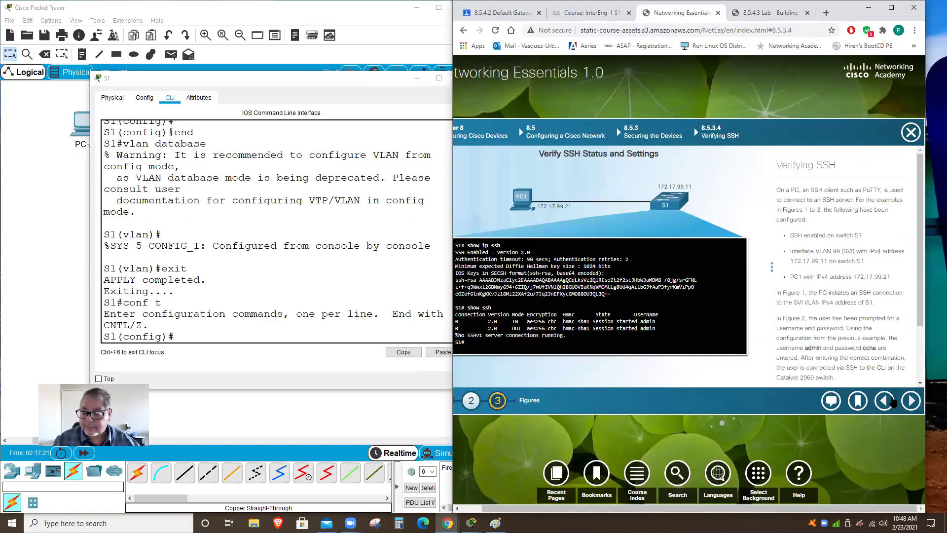
pyautogui.click(912, 400)
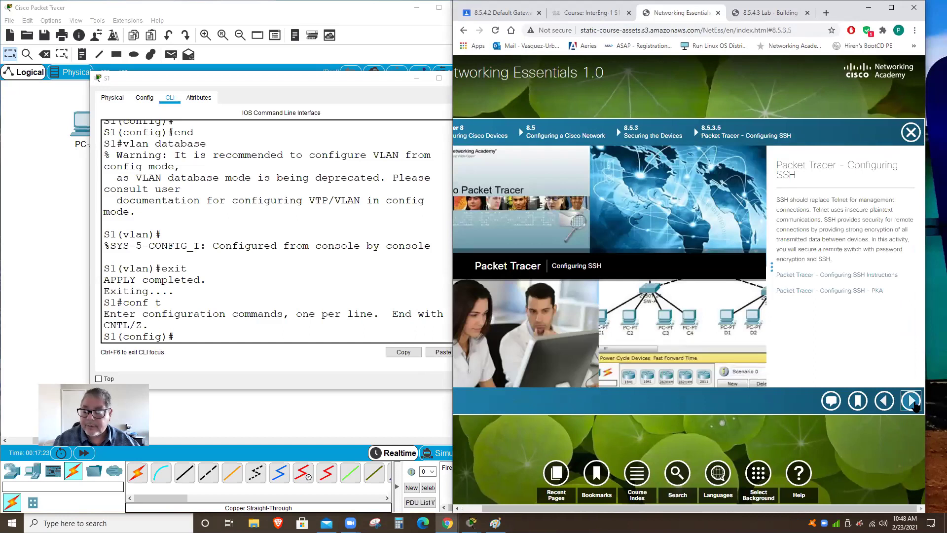
pyautogui.click(912, 401)
pyautogui.click(912, 400)
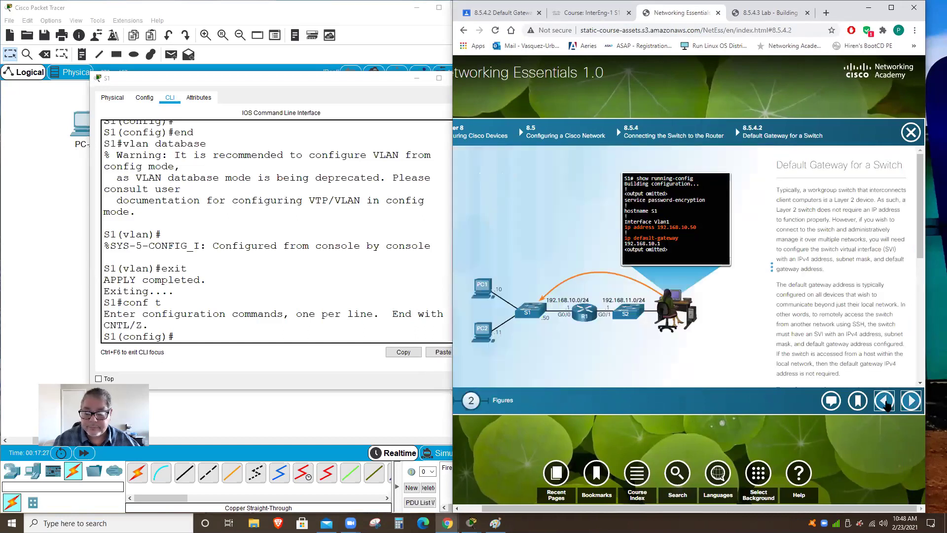
# - Open the Configuring a Switch Default Gateway exercise in figure 2 and reveal its example commands one at a time
pyautogui.click(471, 400)
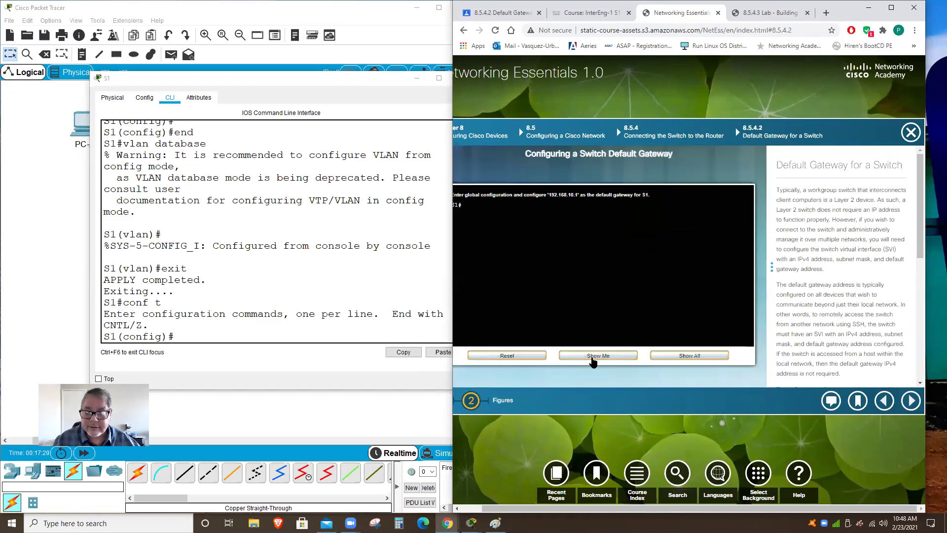
pyautogui.click(615, 354)
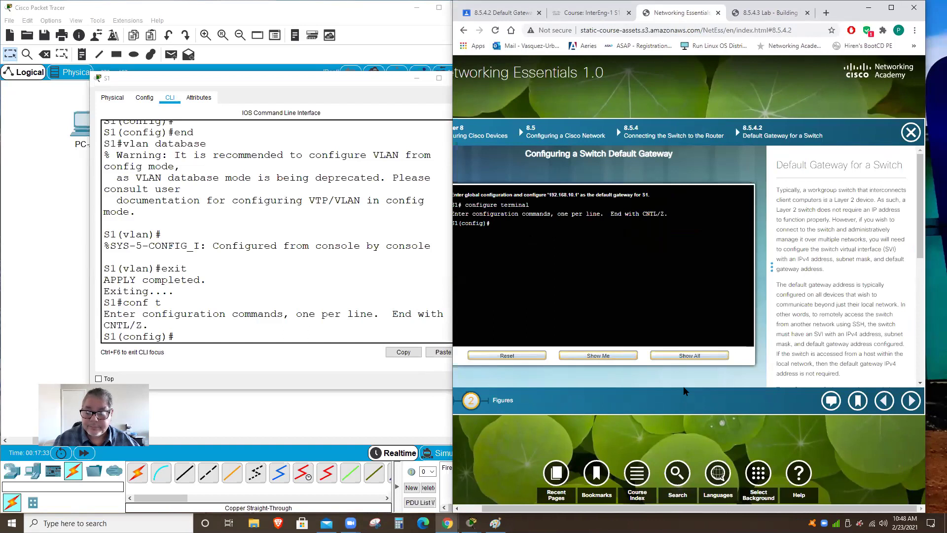
pyautogui.moveTo(768, 508); pyautogui.dragTo(745, 509)
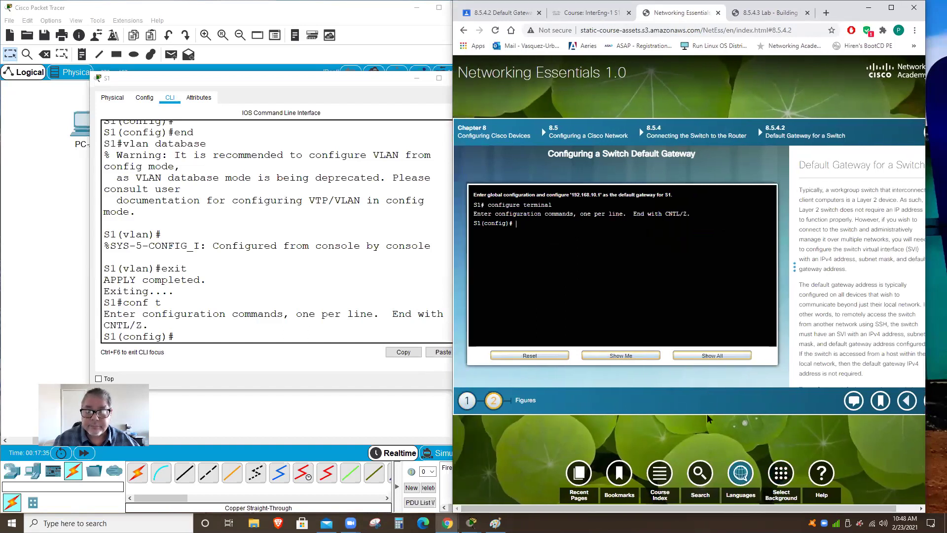
pyautogui.click(639, 358)
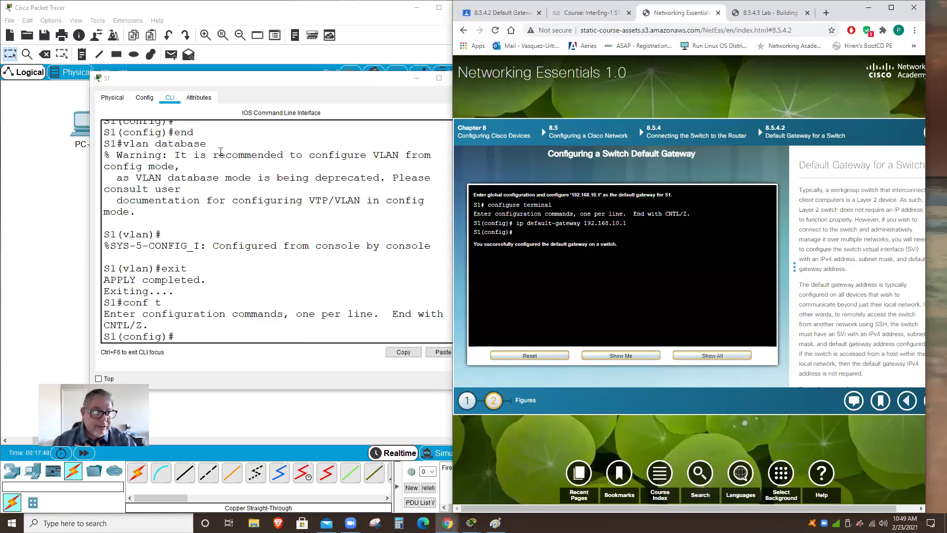
# - Return to S1's configuration in Packet Tracer, look through its interface list, and reopen the VLAN database
pyautogui.click(144, 99)
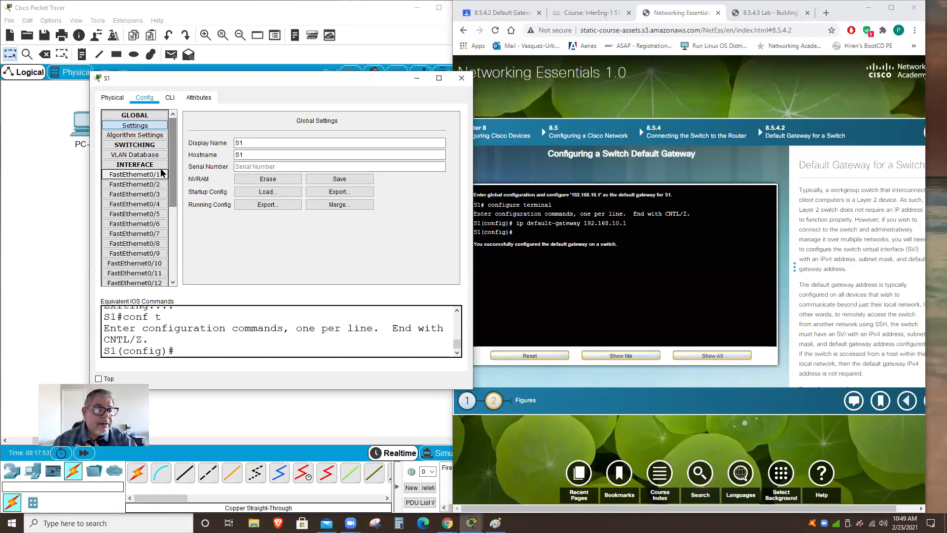
pyautogui.moveTo(170, 172); pyautogui.dragTo(172, 143)
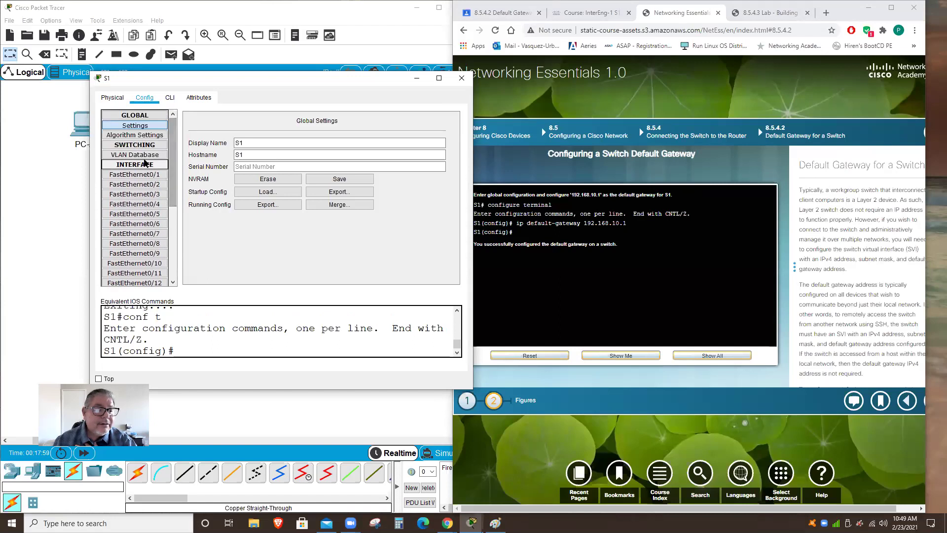
pyautogui.click(135, 155)
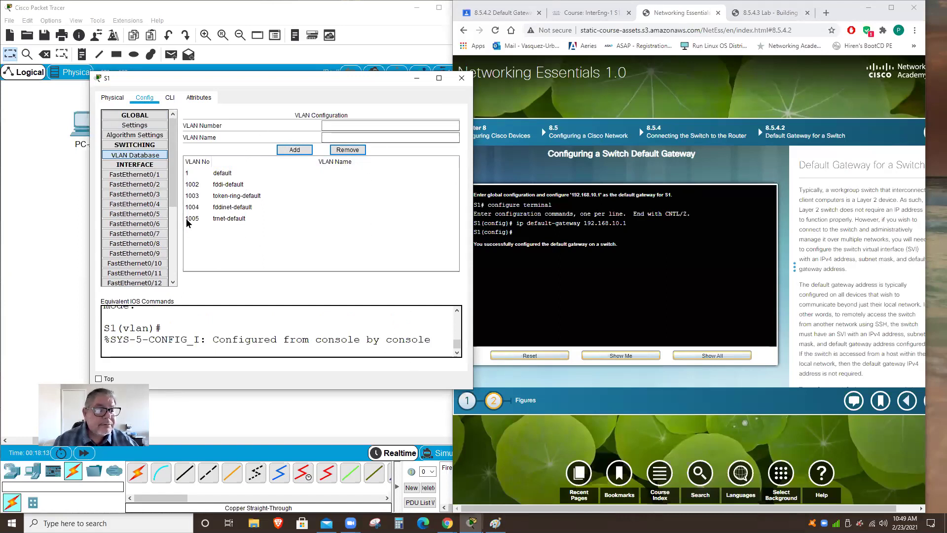
# - Check S1's GigabitEthernet0/1, GigabitEthernet0/2 and global settings for an IP address option, and open the switch's command line
pyautogui.moveTo(173, 191); pyautogui.dragTo(173, 272)
pyautogui.click(151, 272)
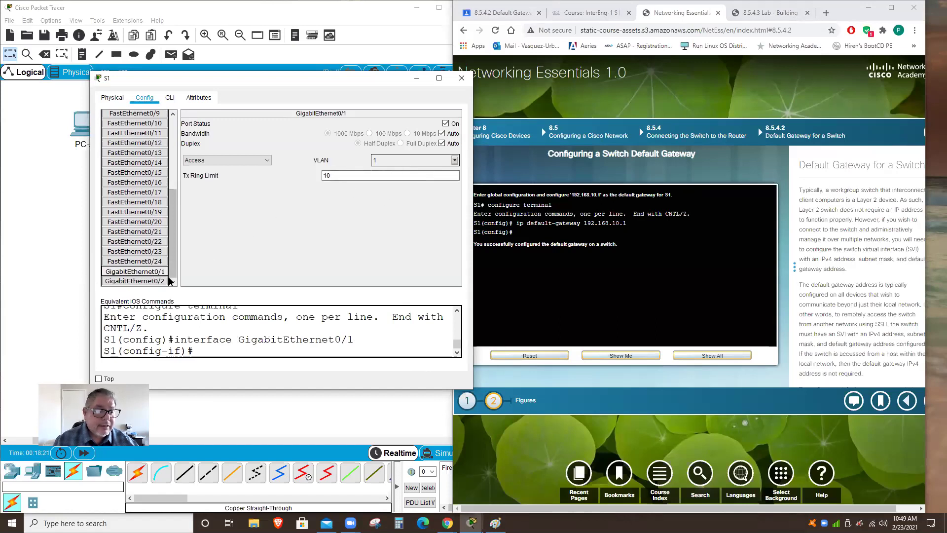
pyautogui.click(154, 282)
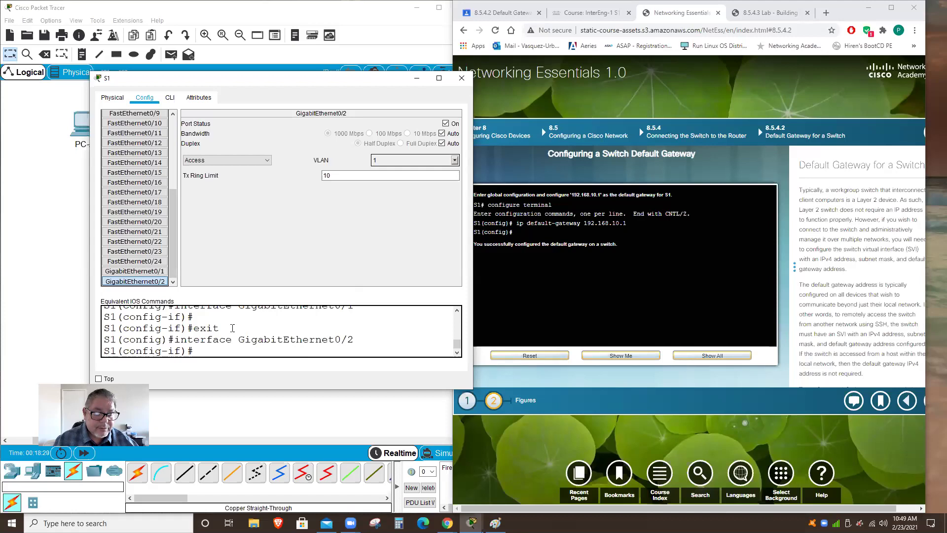
pyautogui.moveTo(169, 265); pyautogui.dragTo(180, 158)
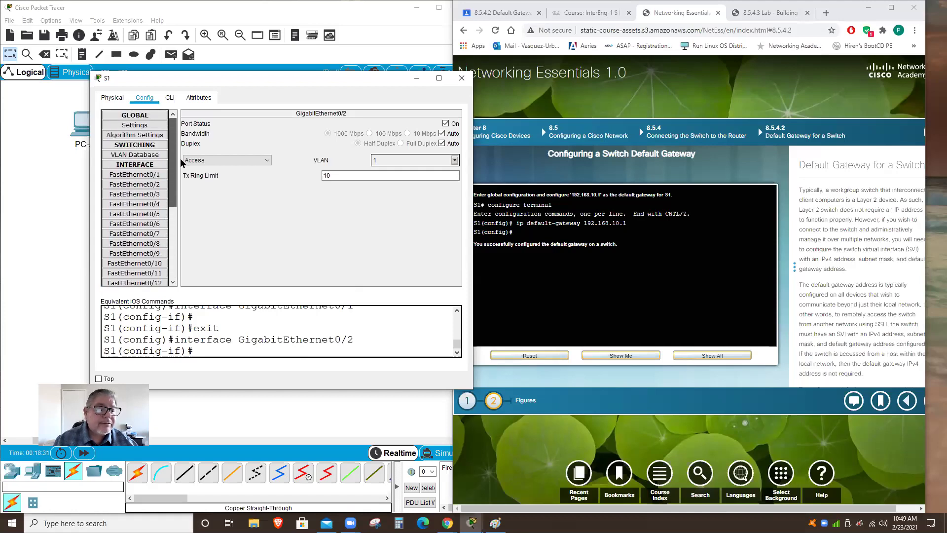
pyautogui.click(148, 137)
pyautogui.click(148, 126)
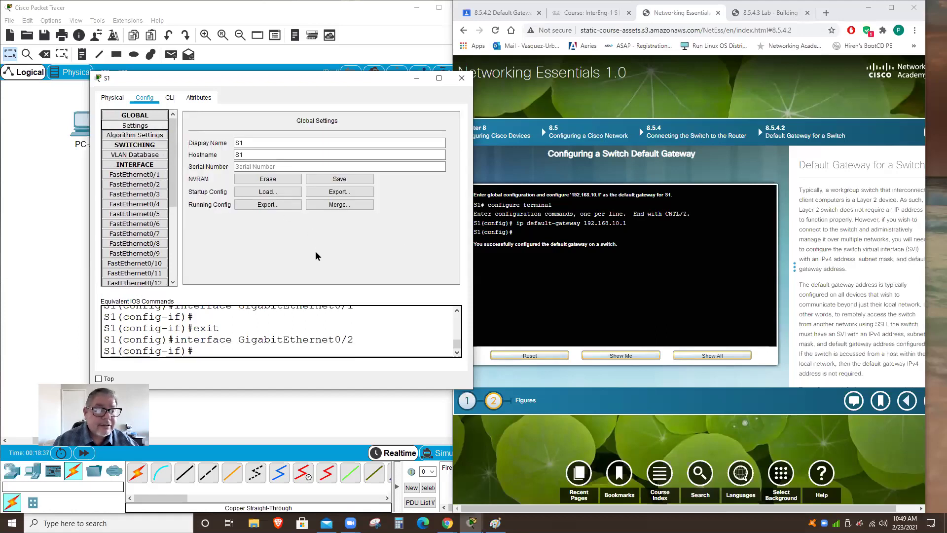
pyautogui.click(169, 99)
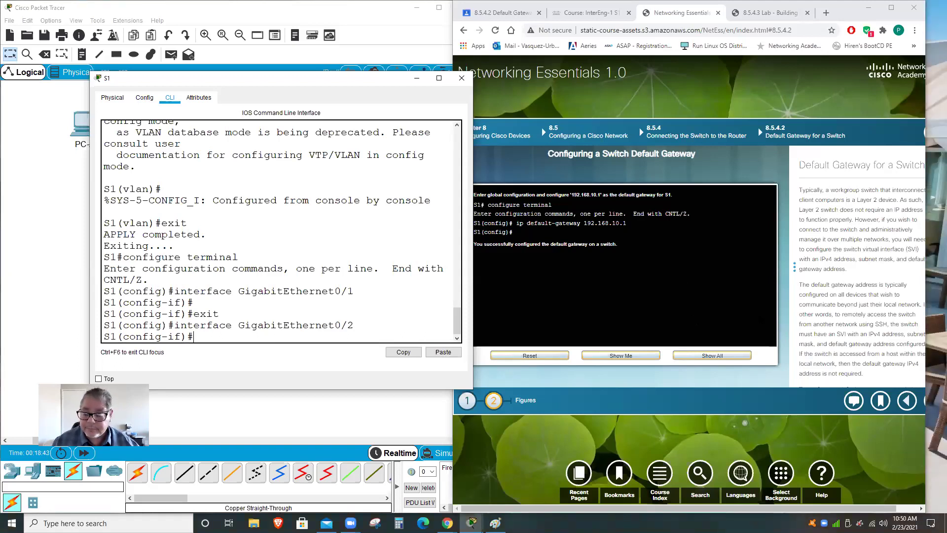
# - Go to course page 8.5.1.2, Why does a Switch Need an IP Address?, and reveal all example commands for the switch virtual interface
pyautogui.click(733, 82)
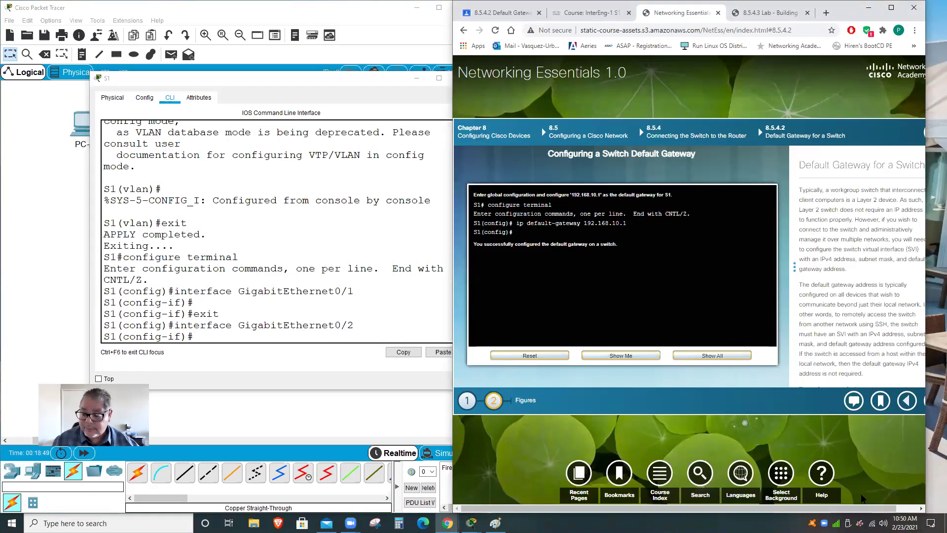
pyautogui.hscroll(1, 881, 513)
pyautogui.click(701, 132)
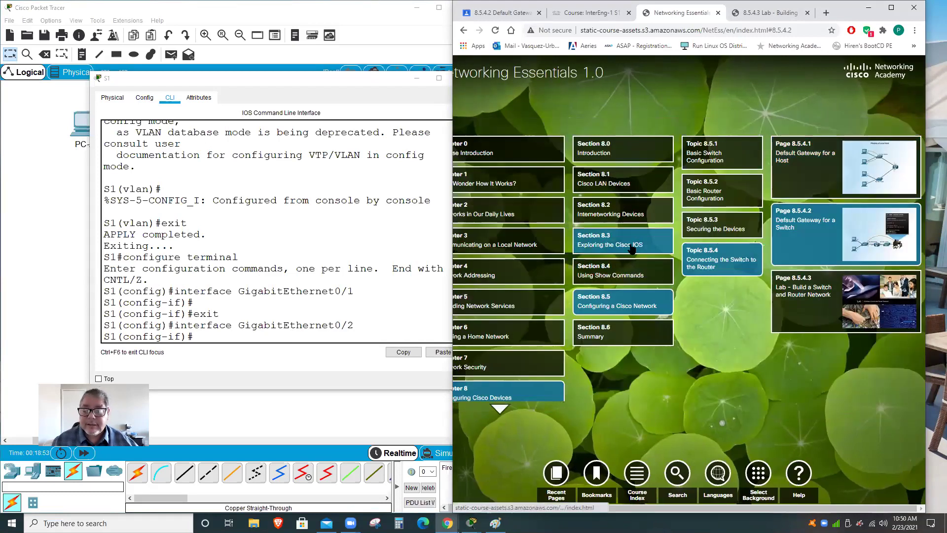
pyautogui.click(631, 277)
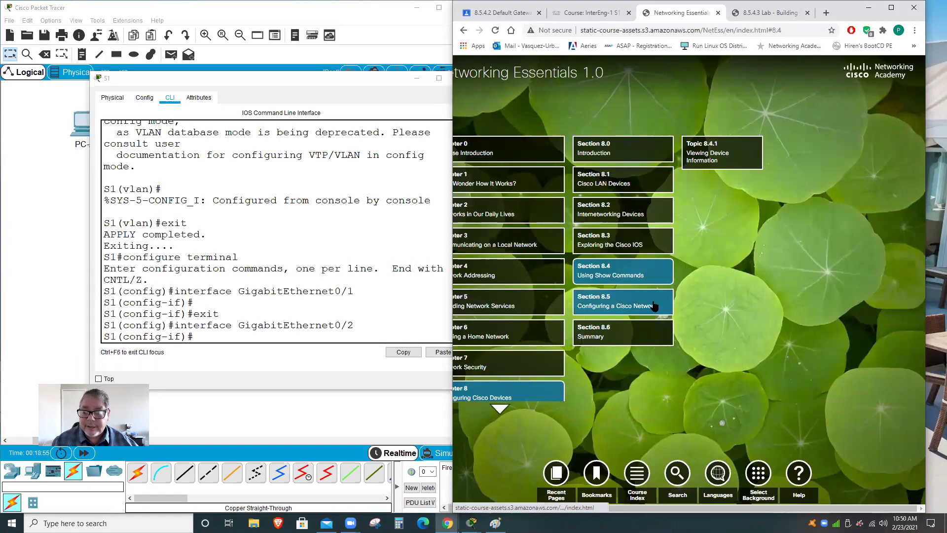
pyautogui.click(654, 306)
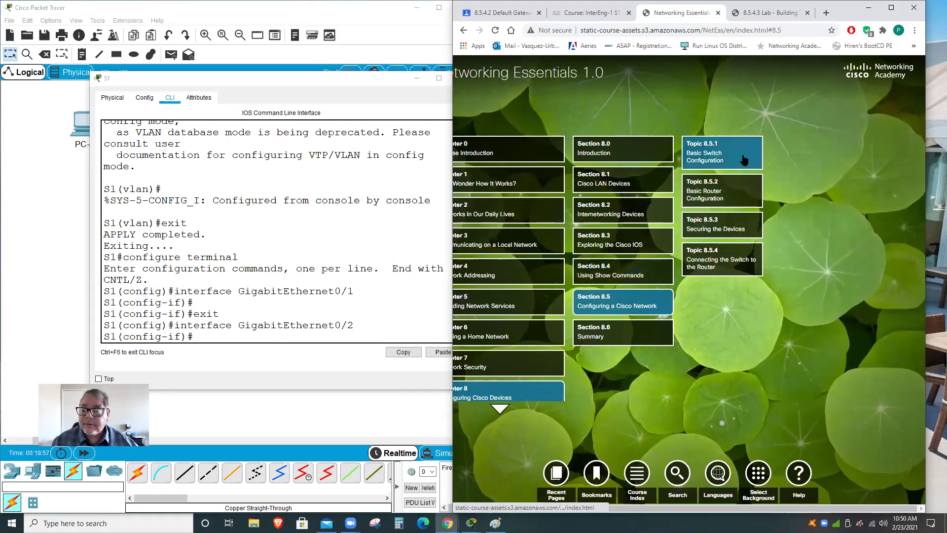
pyautogui.click(744, 159)
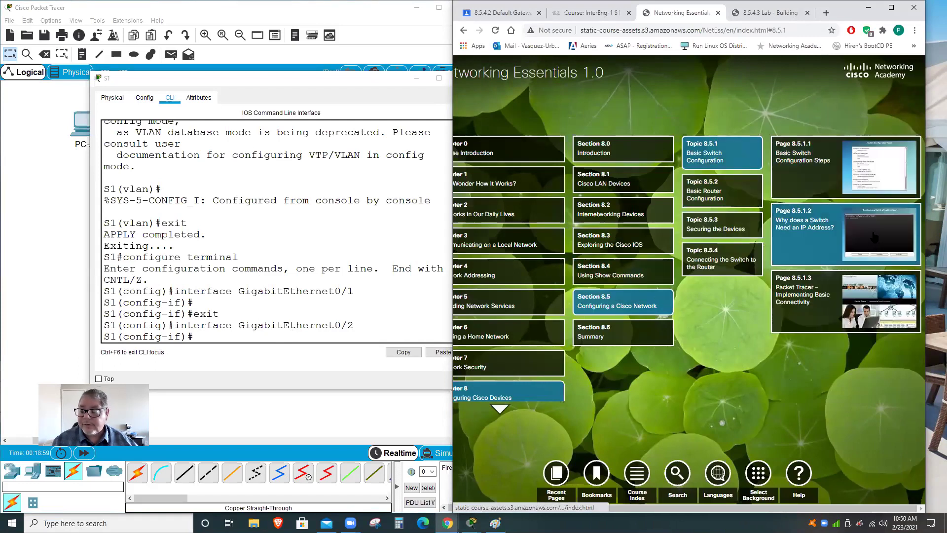
pyautogui.click(874, 237)
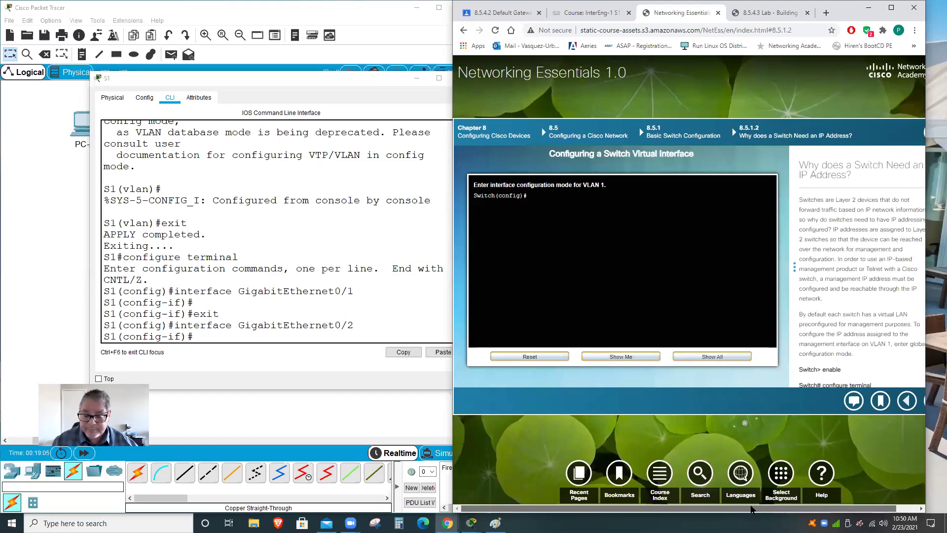
pyautogui.click(728, 359)
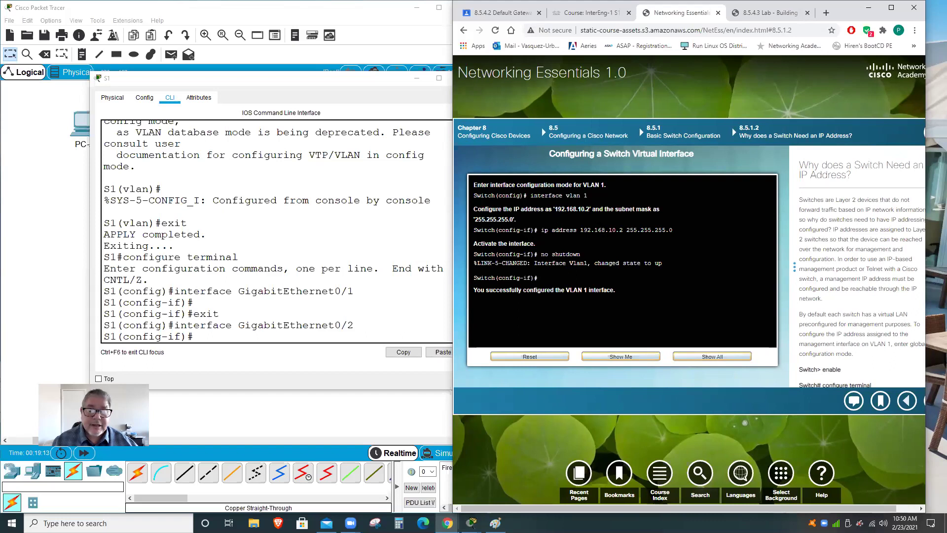
# - Leave the GigabitEthernet0/2 interface configuration on S1's command line with the exit command
pyautogui.click(222, 334)
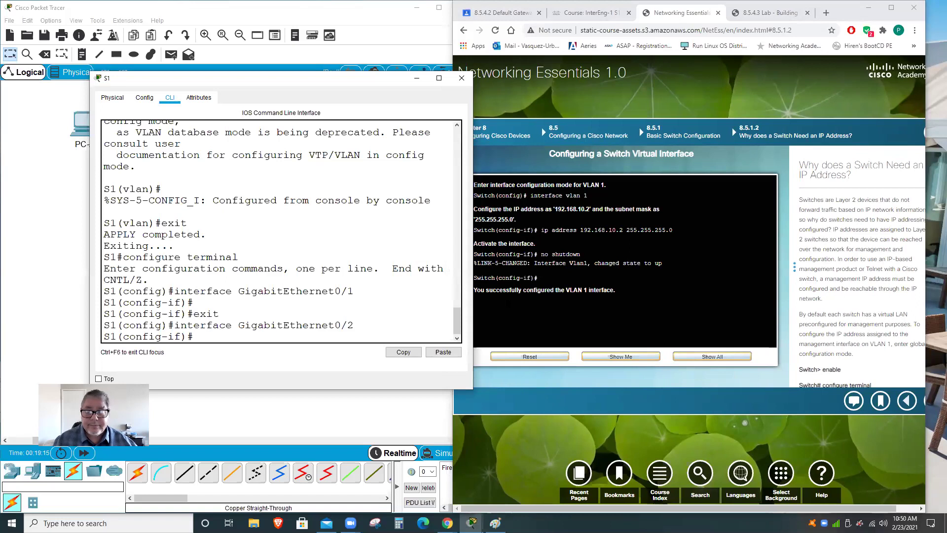
pyautogui.write('inter')
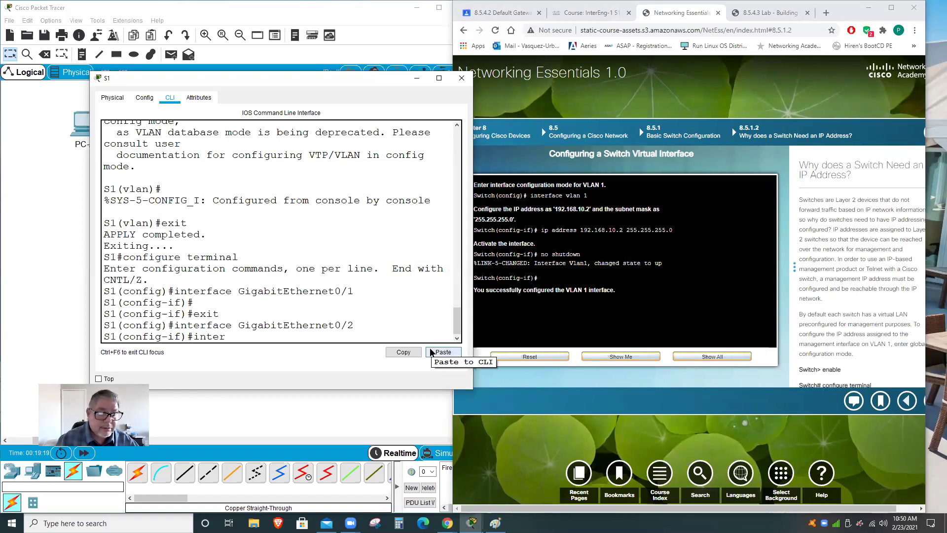
pyautogui.press('BackSpace')
pyautogui.press('BackSpace')
pyautogui.press('BackSpace')
pyautogui.press('BackSpace')
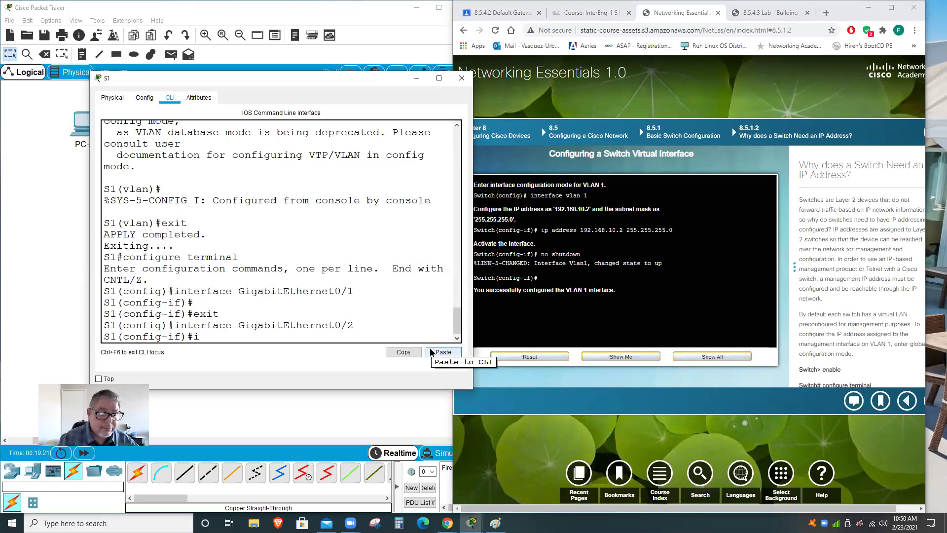
pyautogui.write('exit')
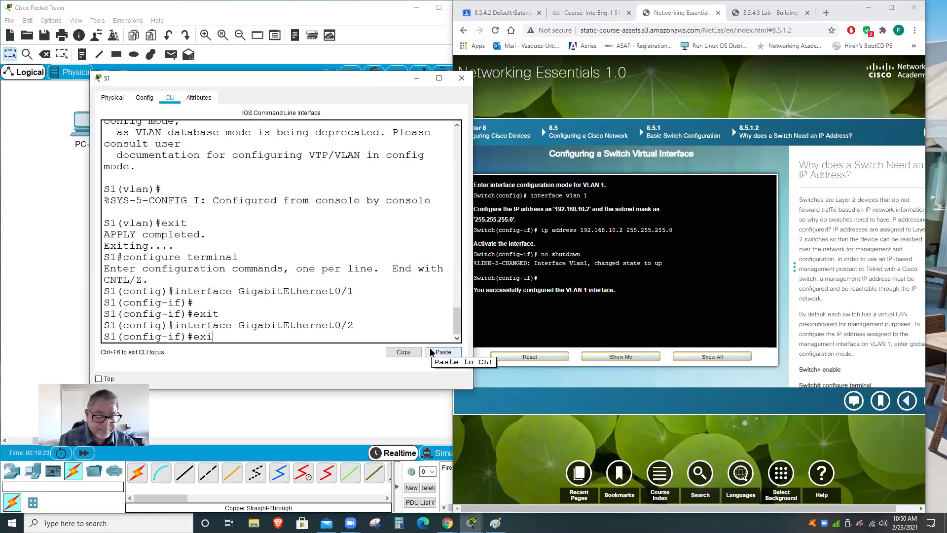
pyautogui.press('Return')
# - Enter interface configuration mode for VLAN 1 on S1 with the command interface vlan 1
pyautogui.write('interfag')
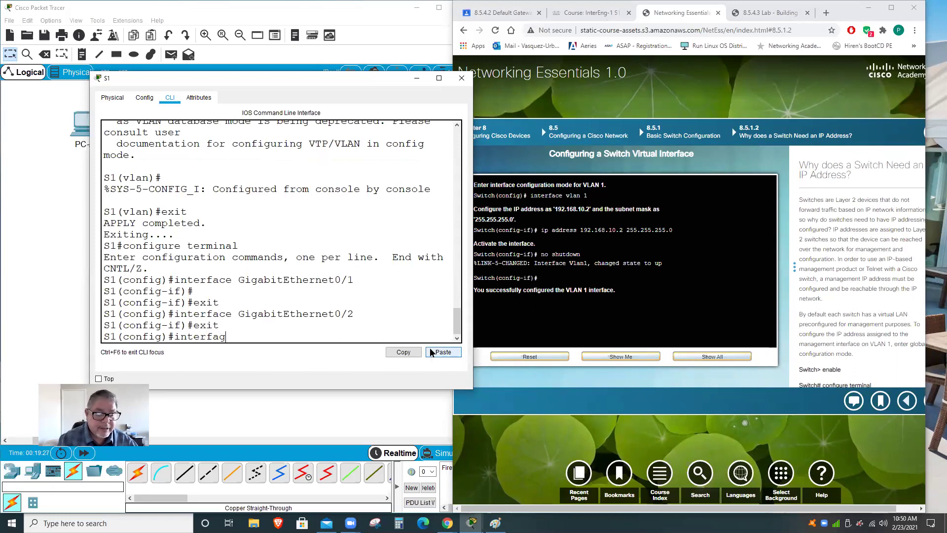
pyautogui.press('BackSpace')
pyautogui.write('c')
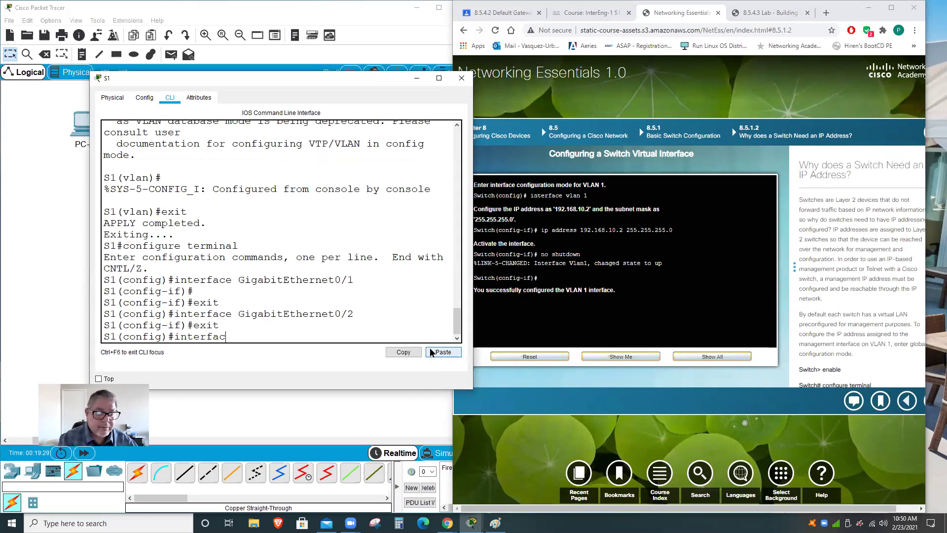
pyautogui.write('e vla')
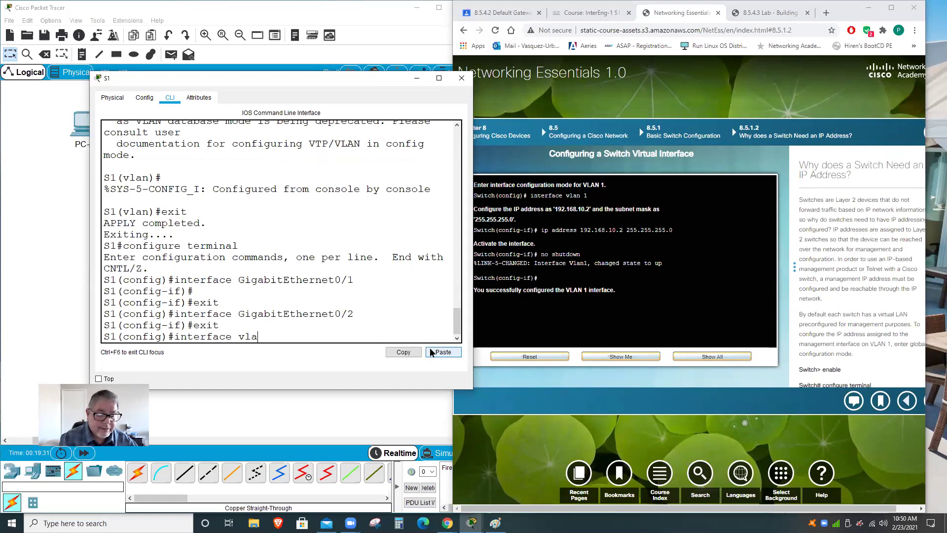
pyautogui.write('n 1')
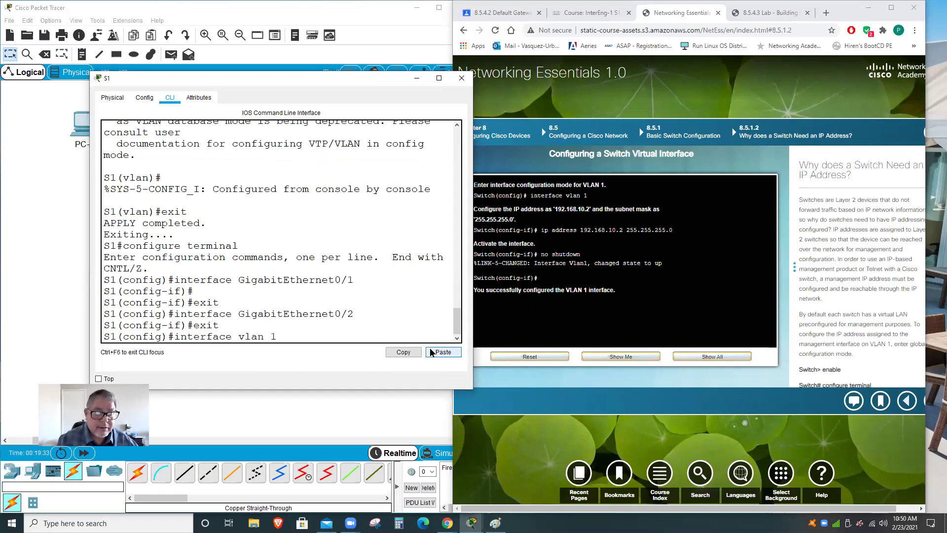
pyautogui.press('Return')
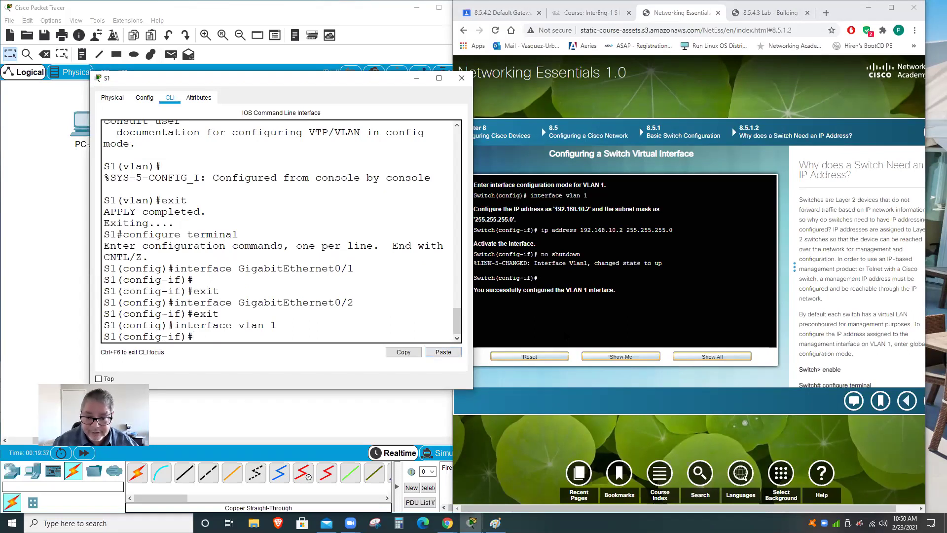
# - Move the browser window clear of S1's window and begin an ip command at the VLAN 1 interface prompt
pyautogui.click(731, 509)
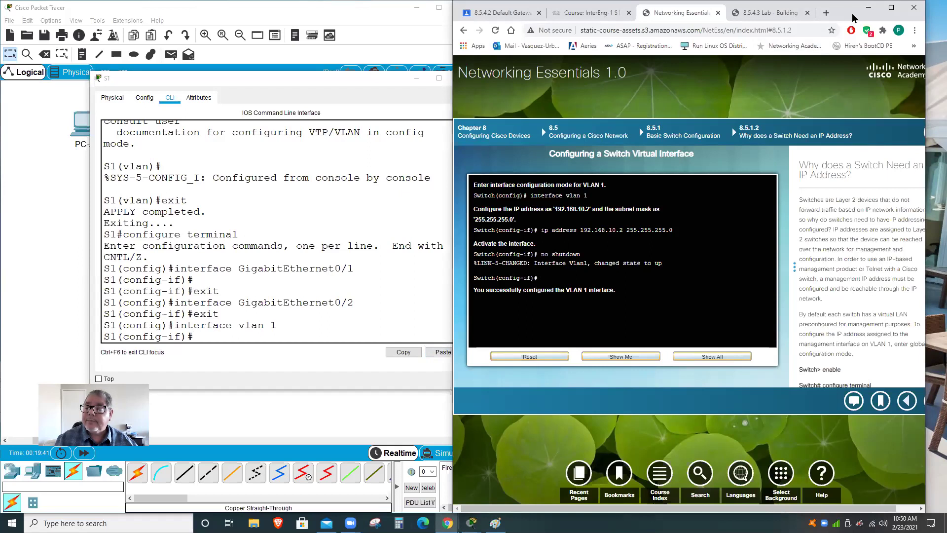
pyautogui.moveTo(854, 19); pyautogui.dragTo(886, 18)
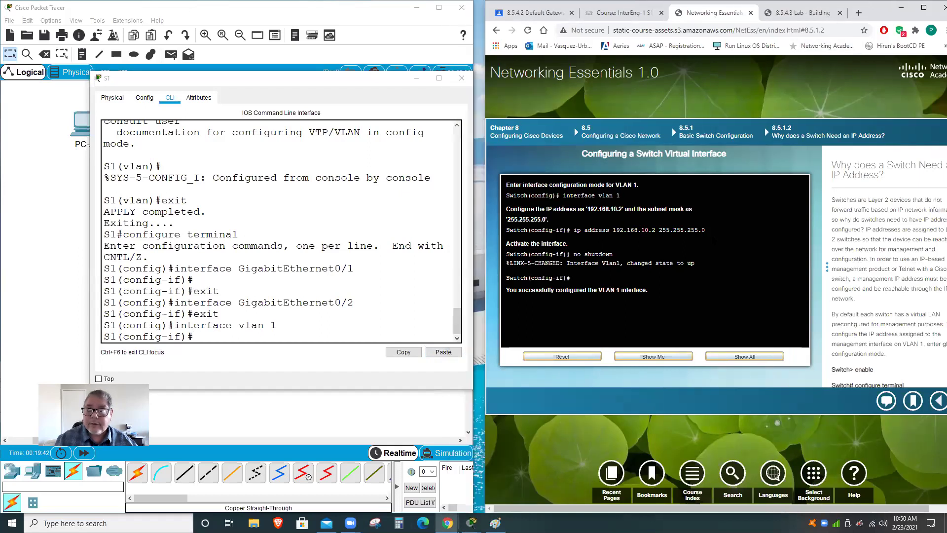
pyautogui.click(279, 338)
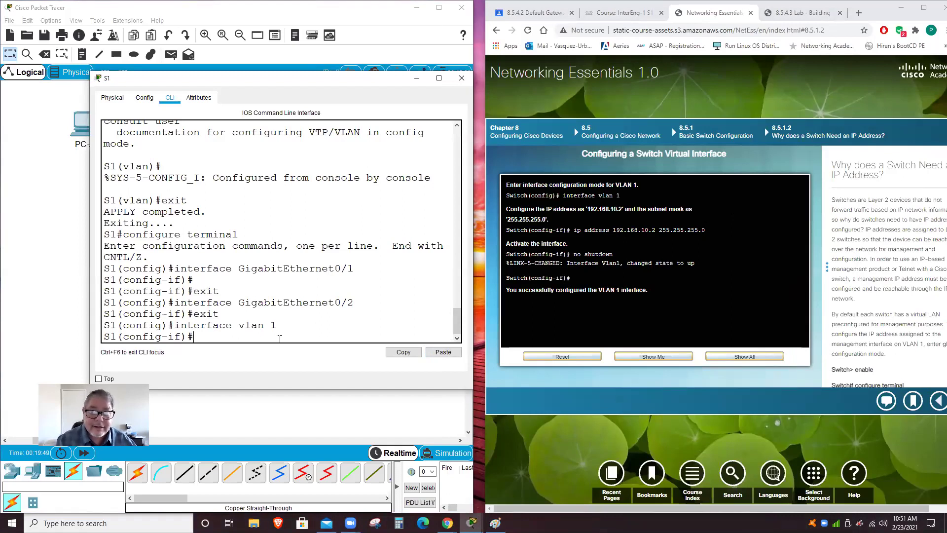
pyautogui.write('i')
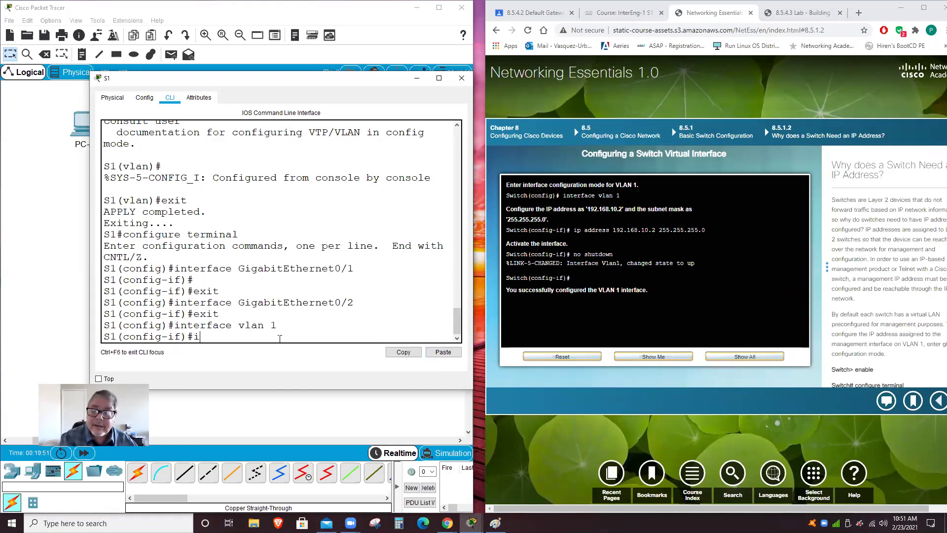
pyautogui.write('p')
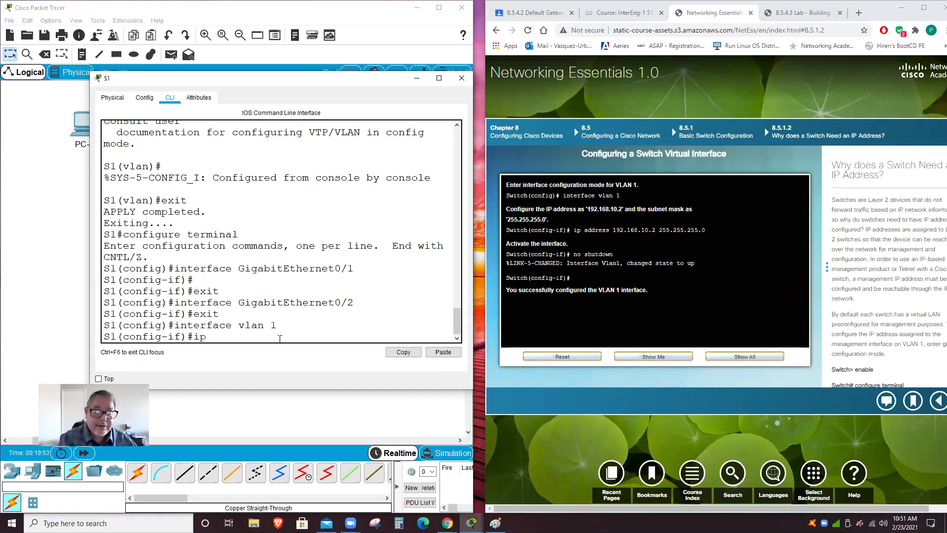
# - Switch to the 8.5.4.3 lab document and look up S1's VLAN 1 entry in the addressing table
pyautogui.click(815, 14)
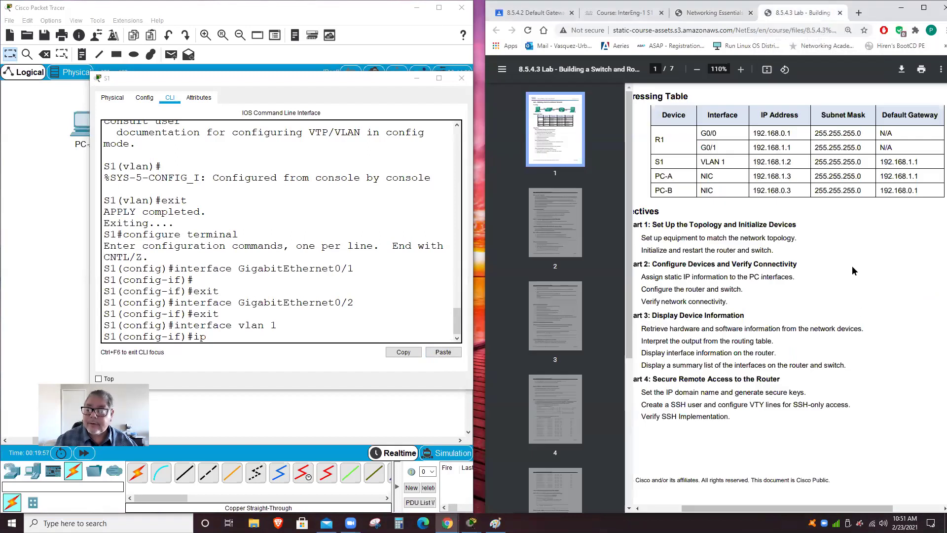
pyautogui.scroll(1, 855, 257)
pyautogui.scroll(1, 855, 257)
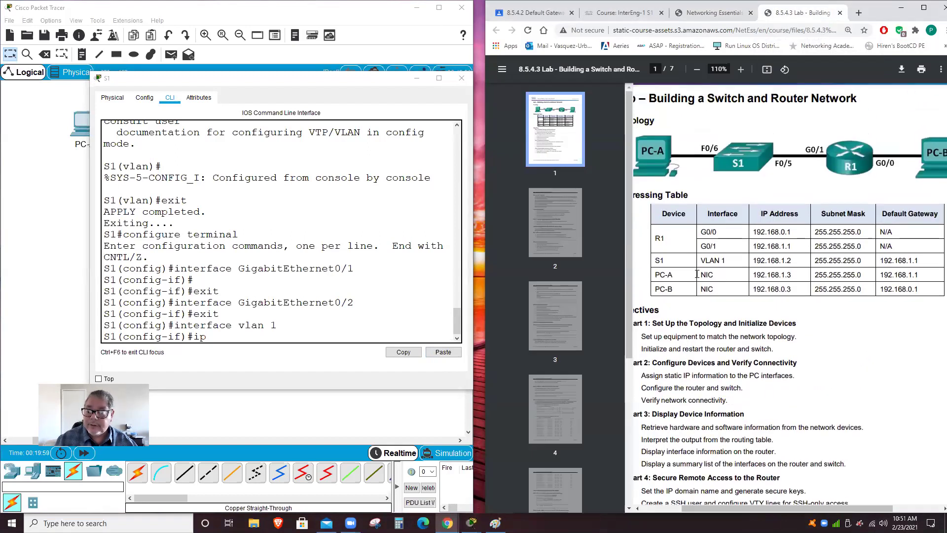
# - Assign S1's VLAN 1 interface its address with the command ip address 192.168.1.2 255.255.255.0
pyautogui.click(285, 341)
pyautogui.write('ip addressm')
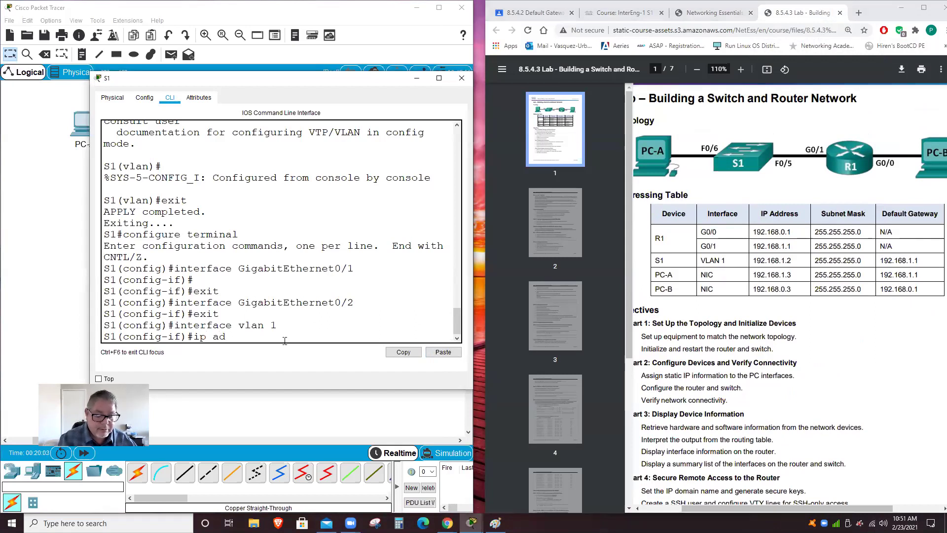
pyautogui.press('BackSpace')
pyautogui.press('BackSpace')
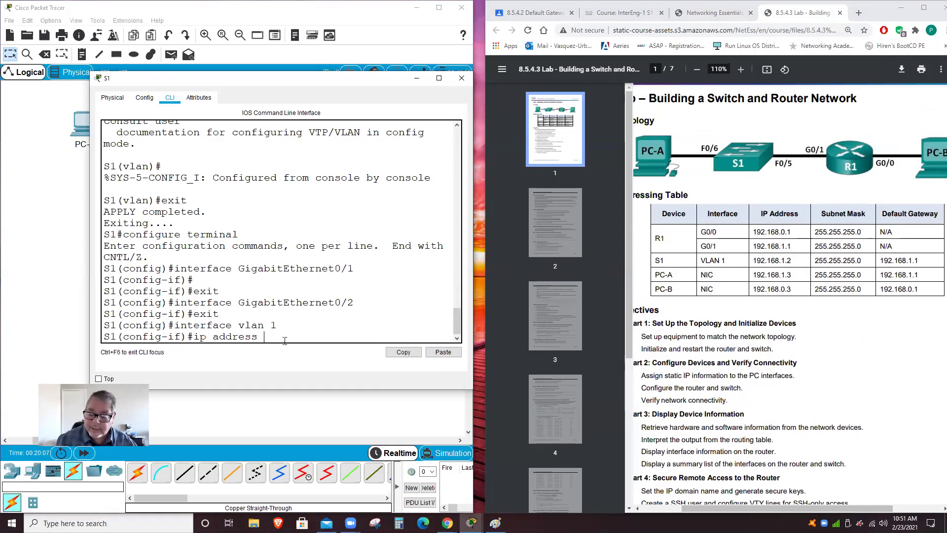
pyautogui.write('192.168.1.2')
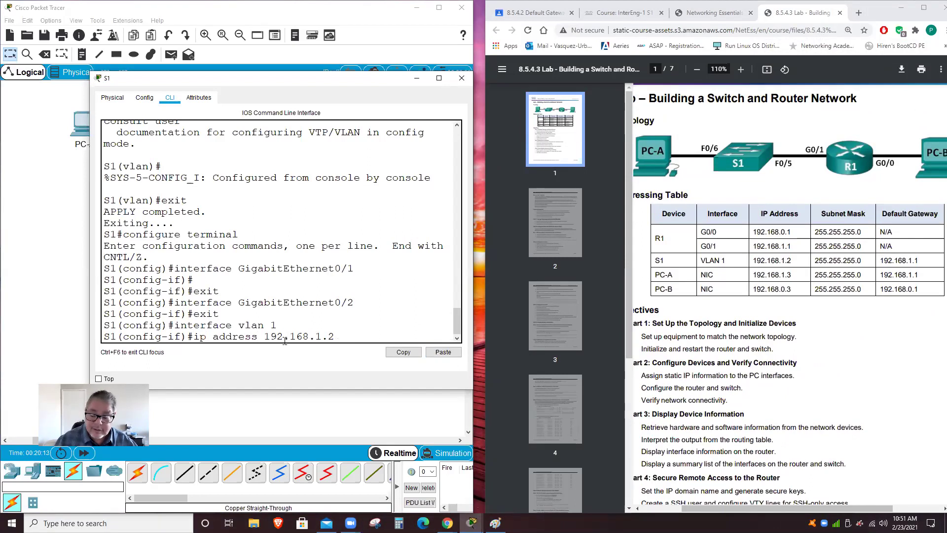
pyautogui.write(' 255')
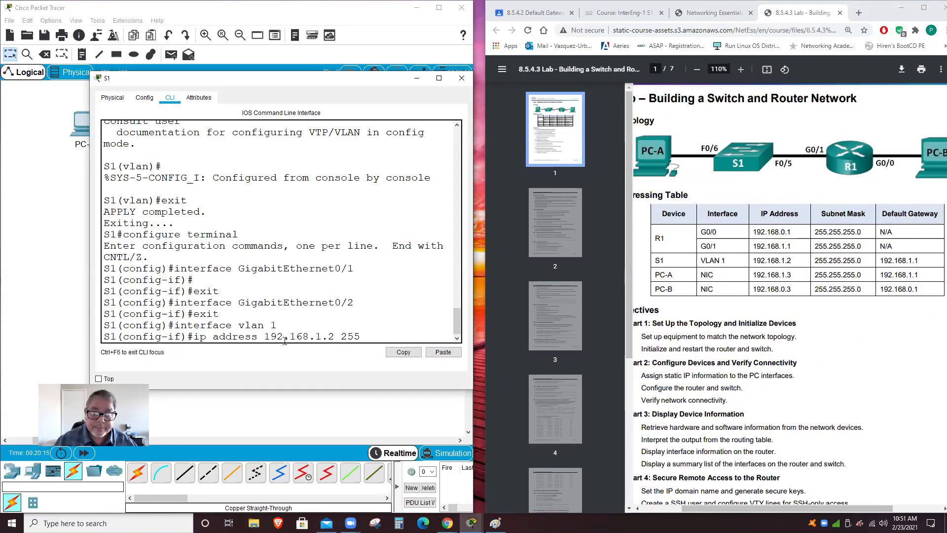
pyautogui.write('.255.')
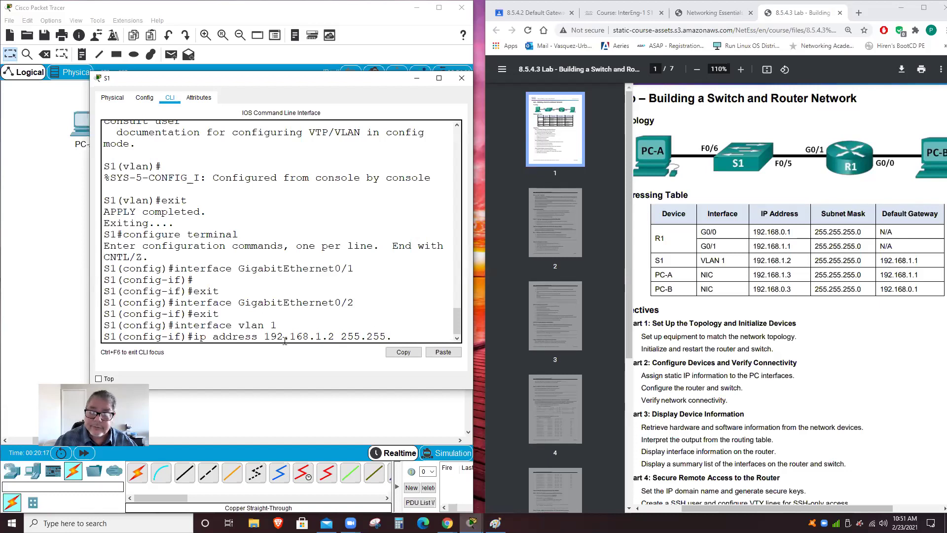
pyautogui.write('255.0')
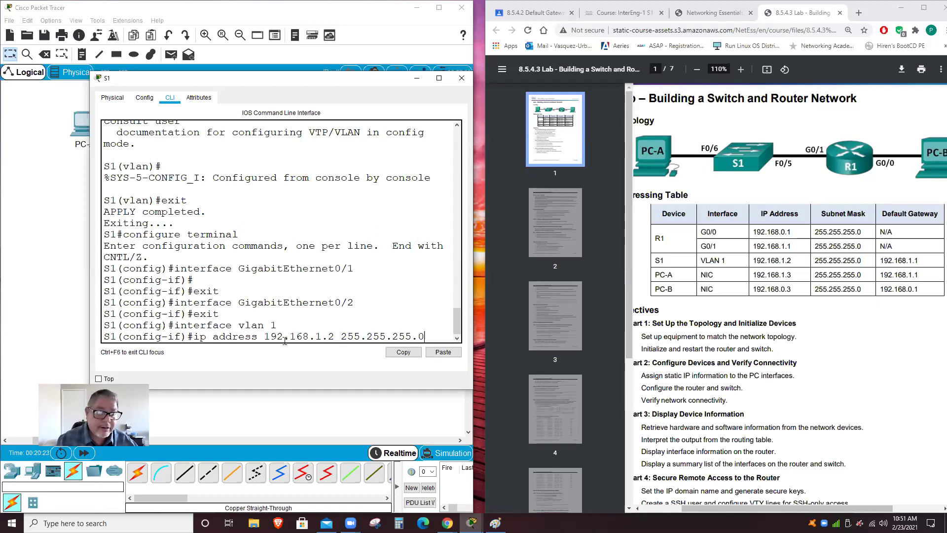
pyautogui.press('Return')
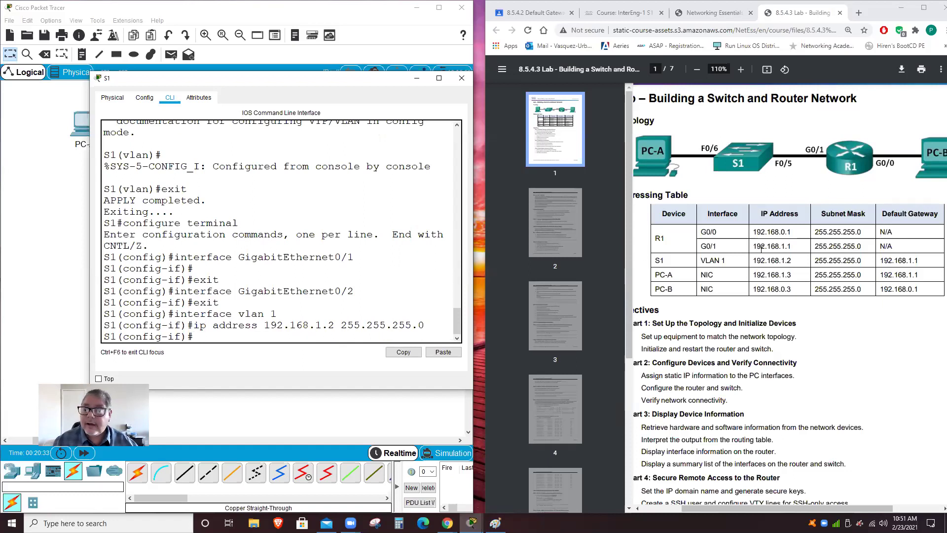
# - Switch to the Networking Essentials course, open page 8.5.4.2 Default Gateway for a Switch, and reveal all commands in its configuration figure
pyautogui.click(714, 13)
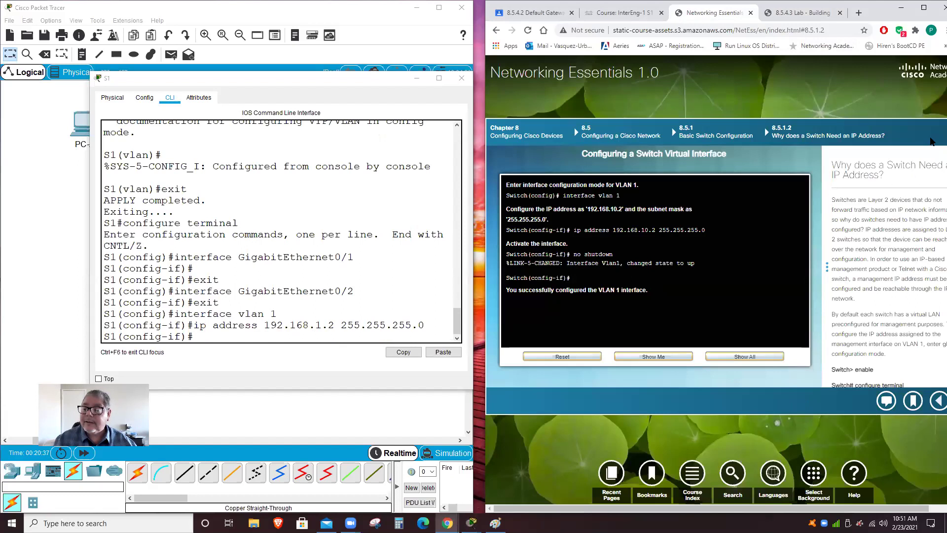
pyautogui.moveTo(851, 511); pyautogui.dragTo(871, 511)
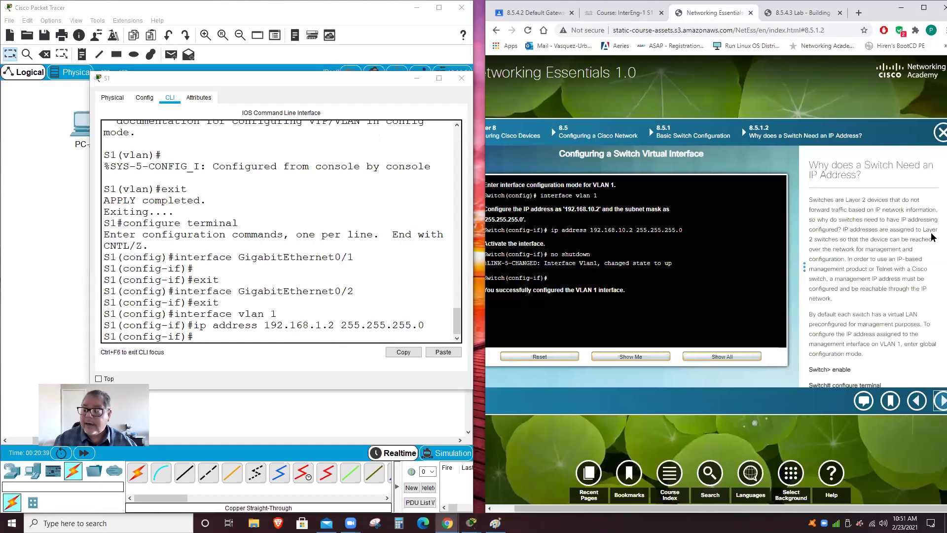
pyautogui.click(940, 132)
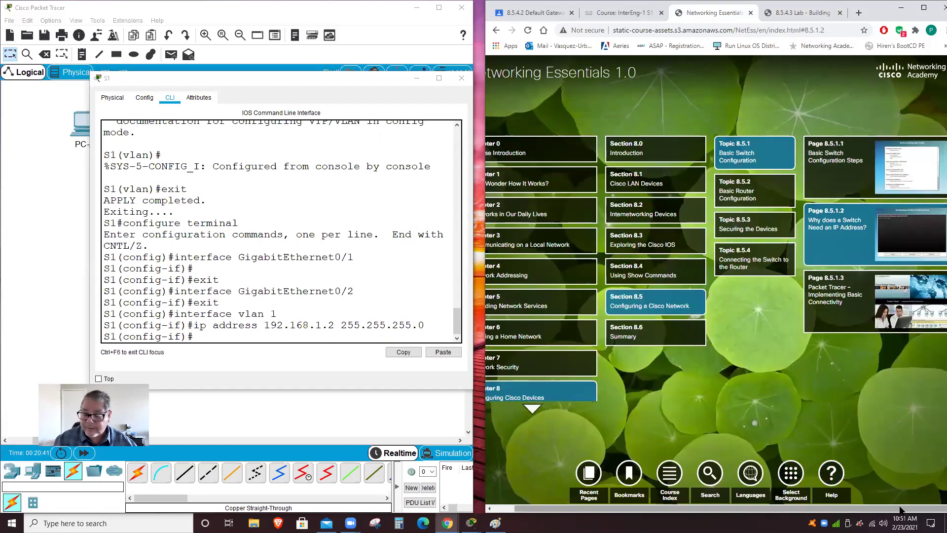
pyautogui.click(240, 338)
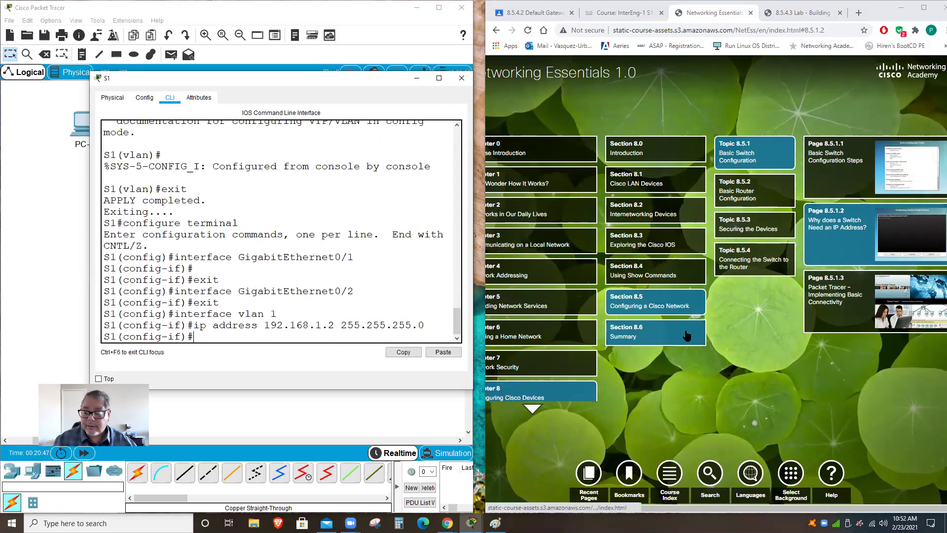
pyautogui.click(681, 306)
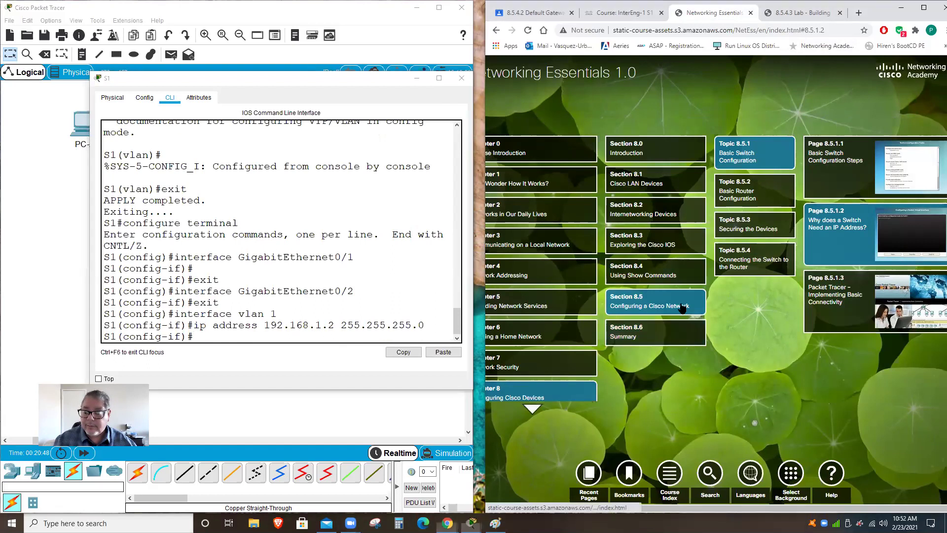
pyautogui.click(773, 225)
pyautogui.click(774, 250)
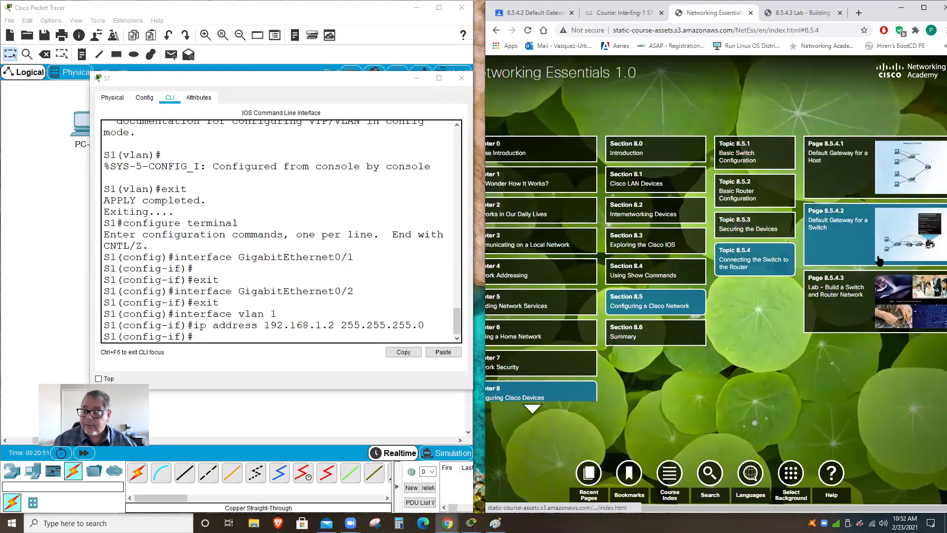
pyautogui.click(895, 247)
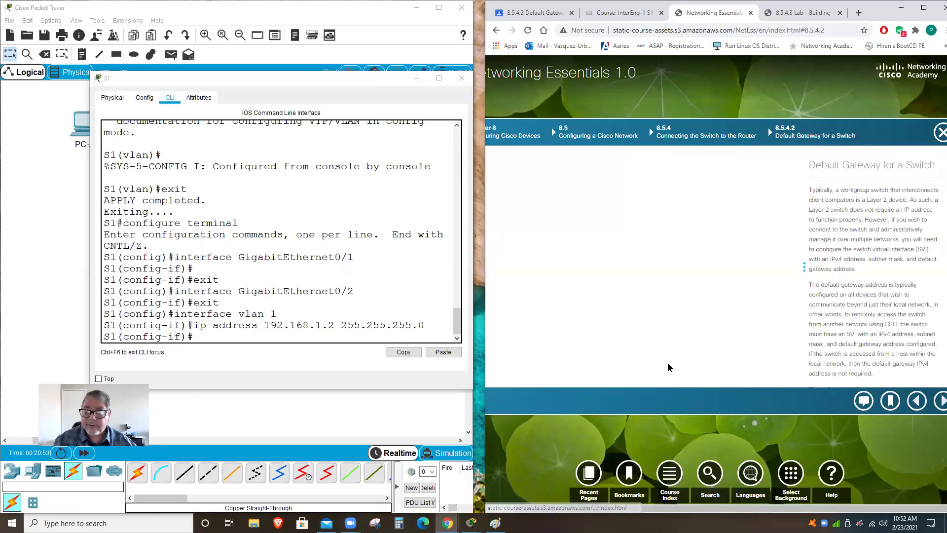
pyautogui.click(513, 398)
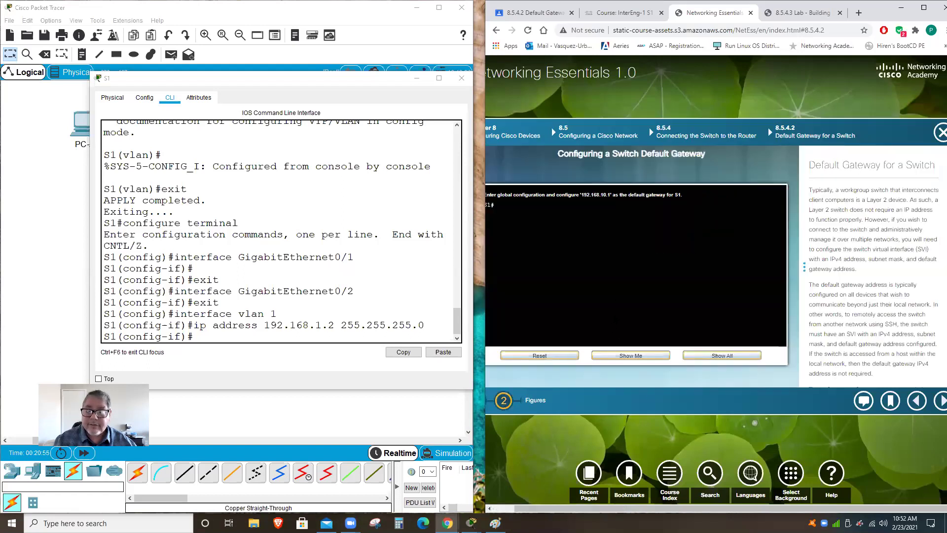
pyautogui.click(728, 356)
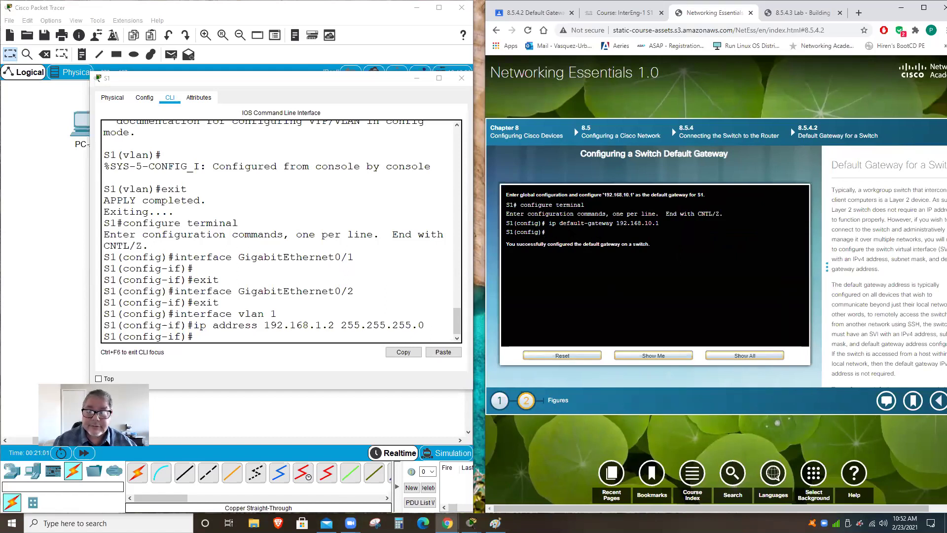
# - Set S1's default gateway from the lab's addressing table with the command ip default-gateway 192.168.1.1
pyautogui.click(203, 338)
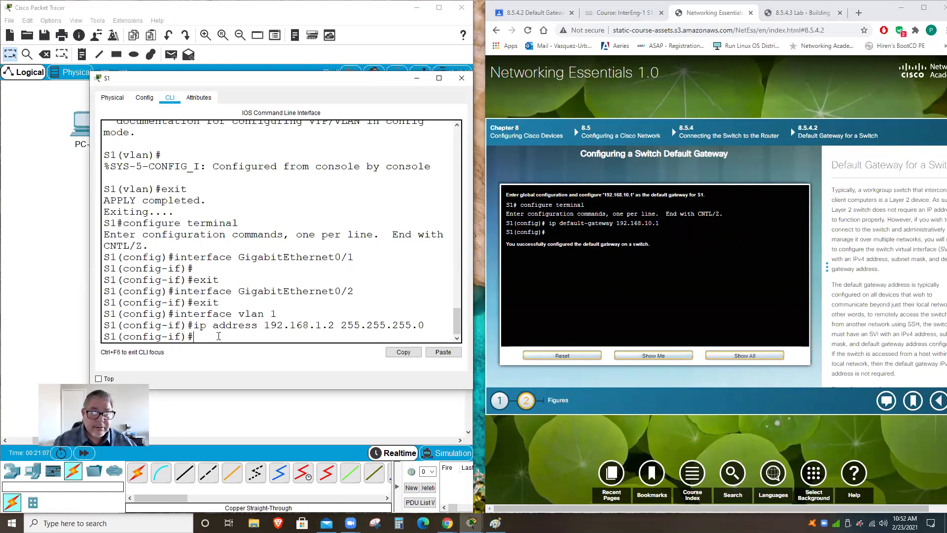
pyautogui.write('ip')
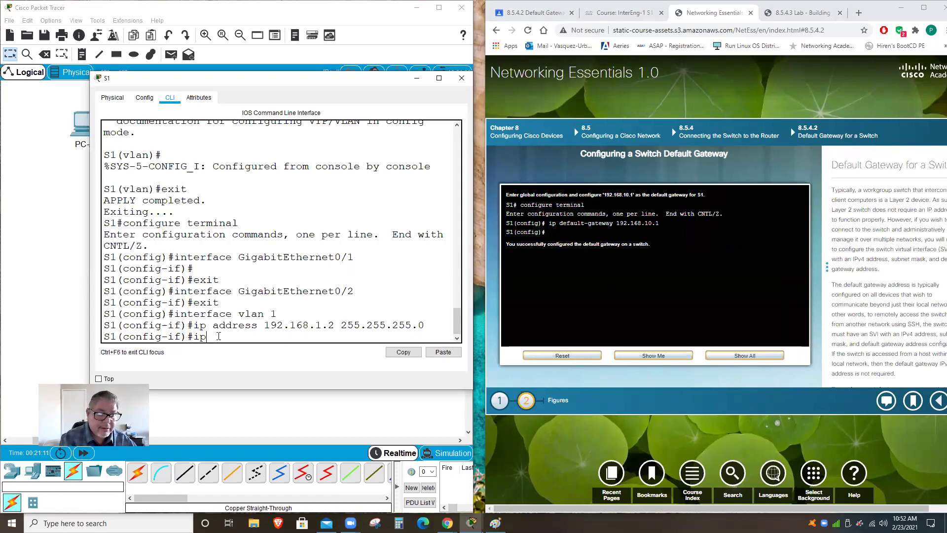
pyautogui.write(' defa')
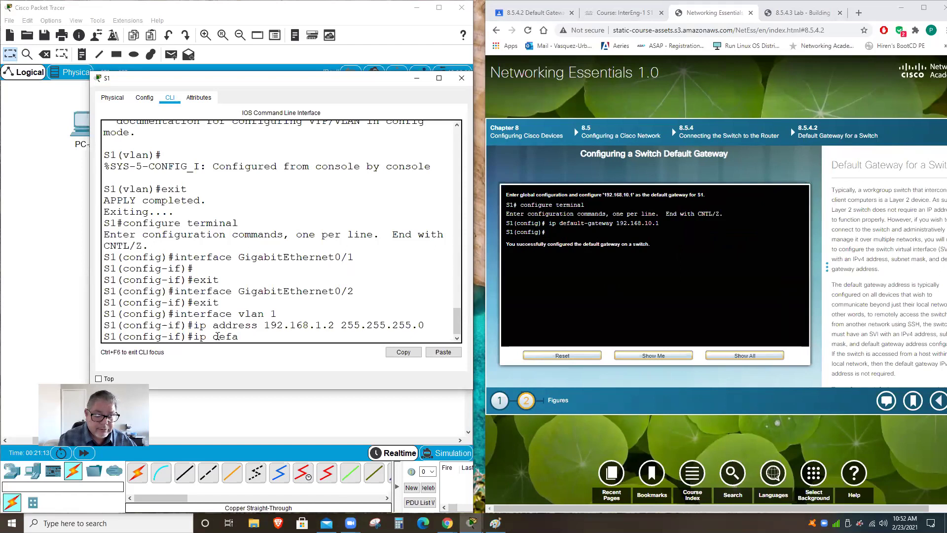
pyautogui.write('ult-')
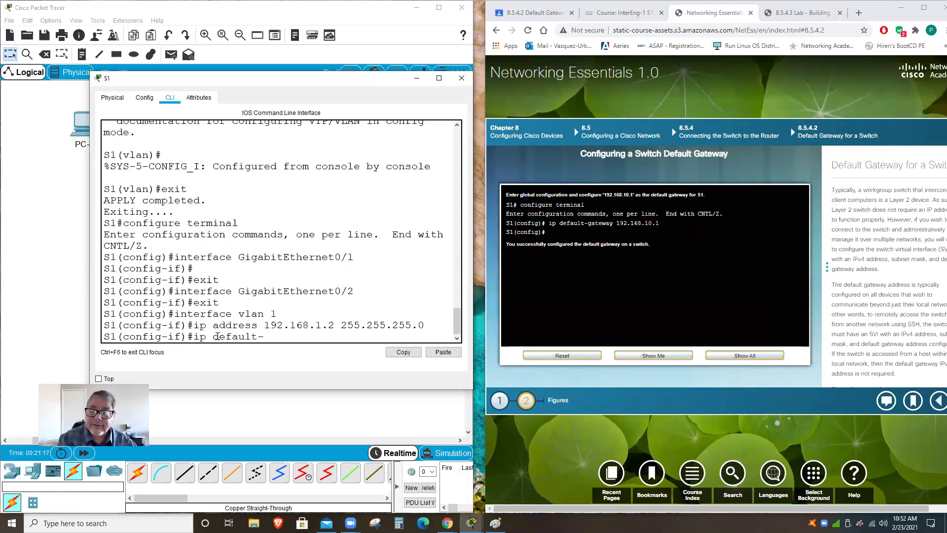
pyautogui.write('gatew')
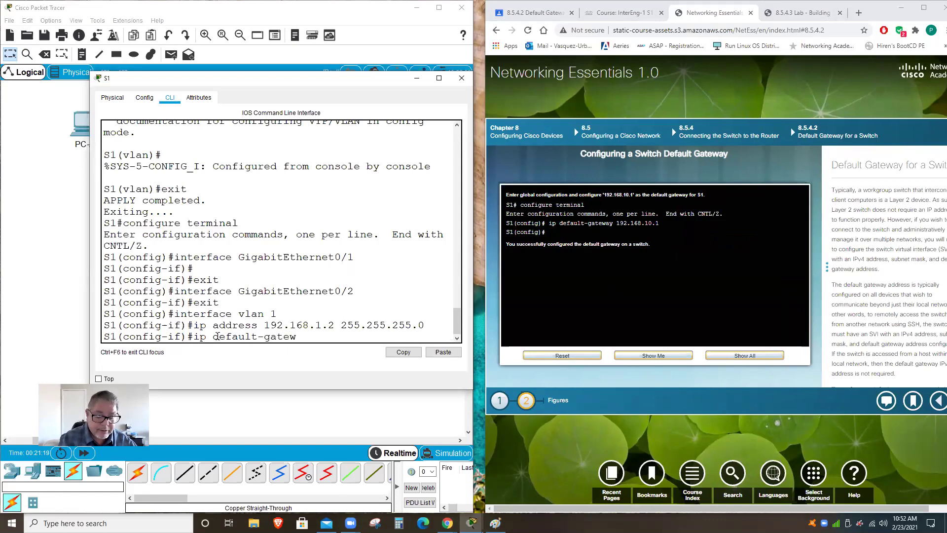
pyautogui.write('ay 192.1')
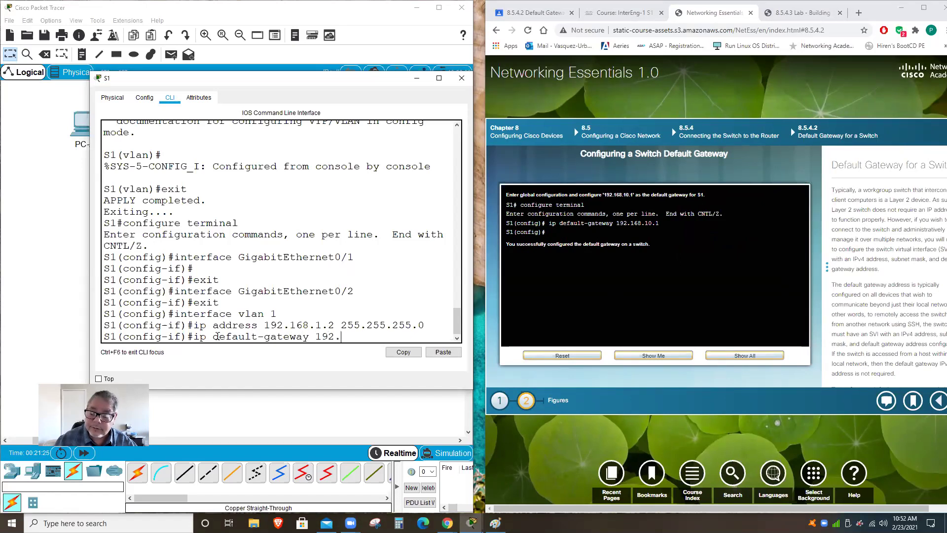
pyautogui.click(820, 13)
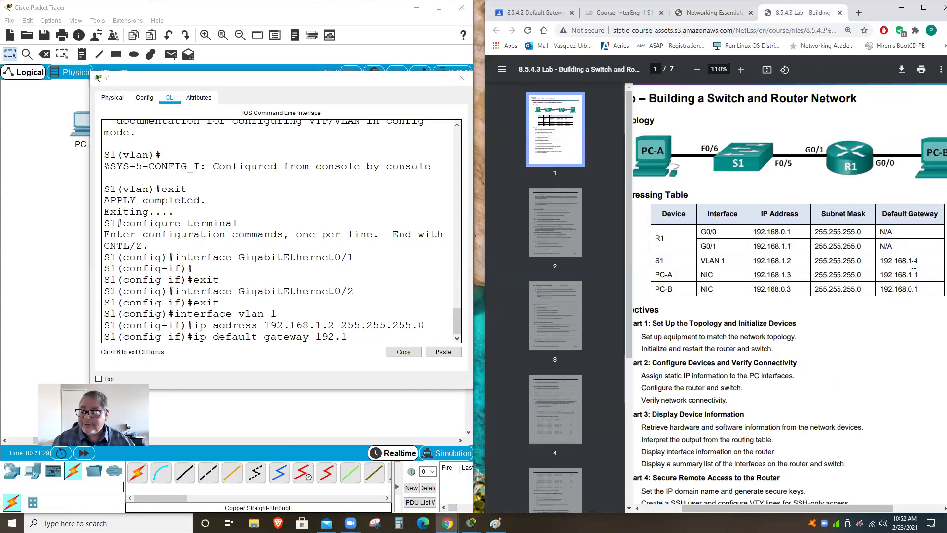
pyautogui.click(358, 335)
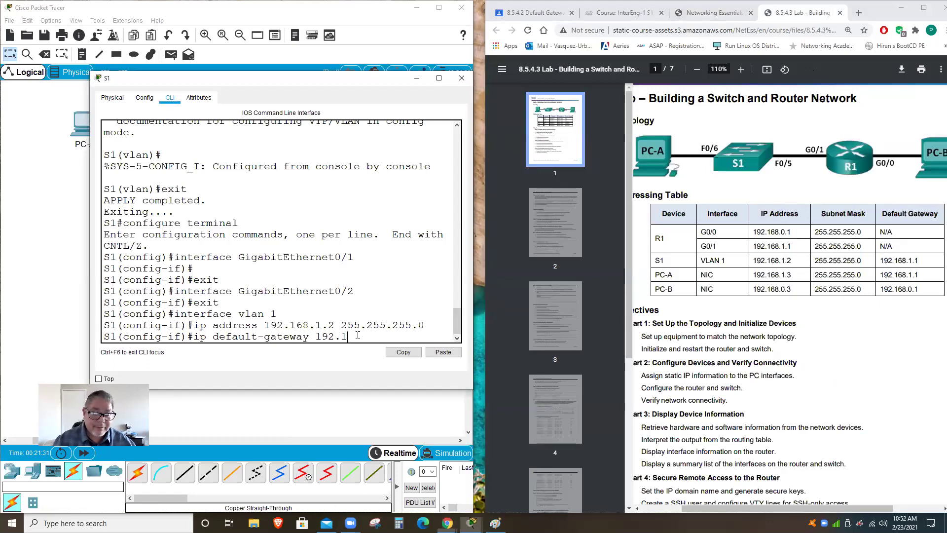
pyautogui.write('68.1.')
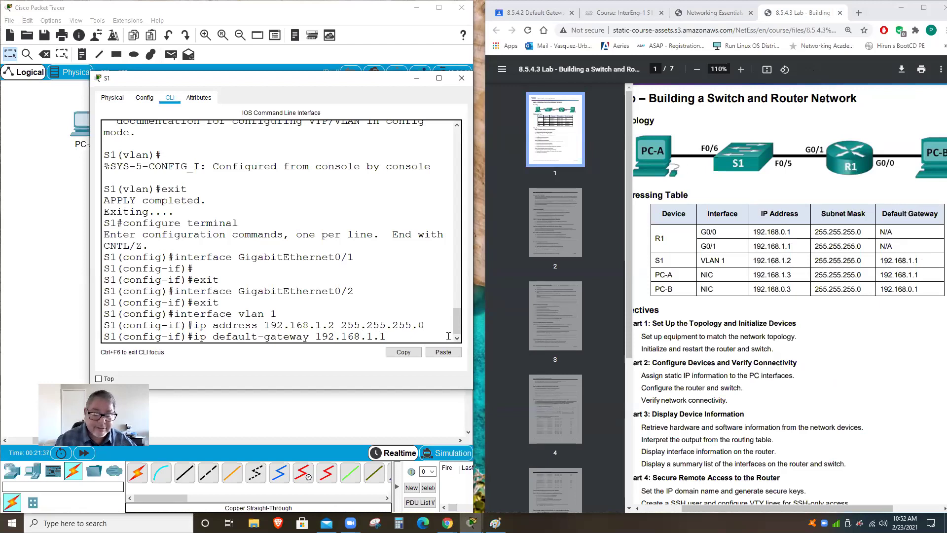
pyautogui.write('1')
pyautogui.press('Return')
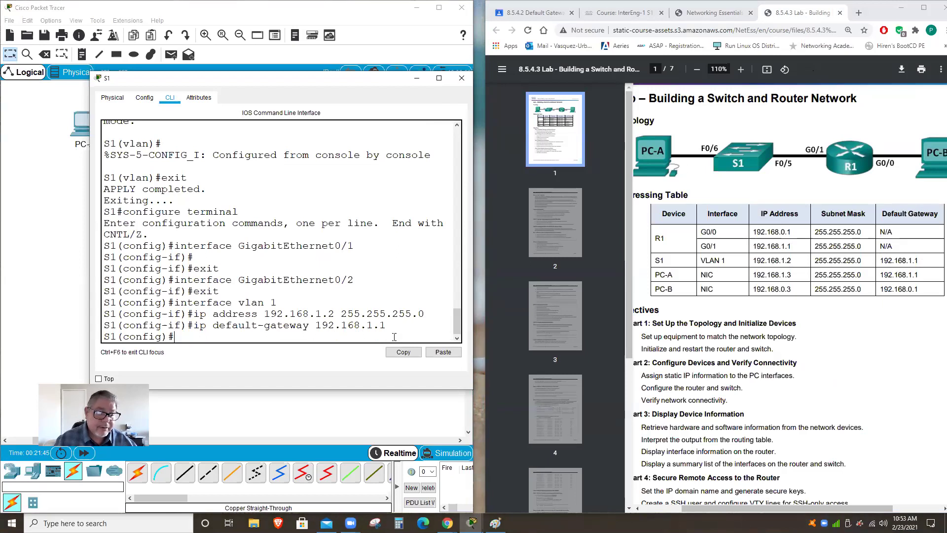
# - Leave global configuration mode on S1 with exit and bring up a fresh privileged EXEC prompt
pyautogui.write('e')
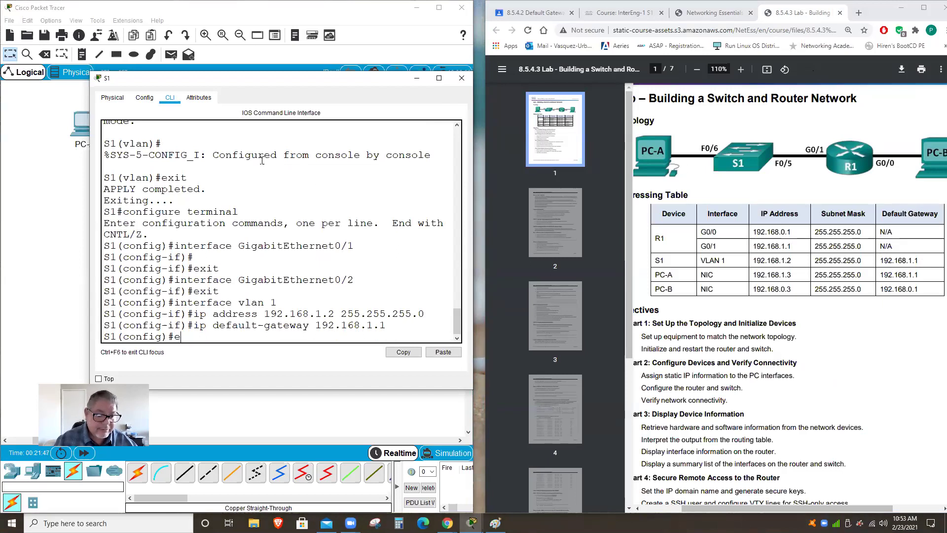
pyautogui.write('xit')
pyautogui.press('Return')
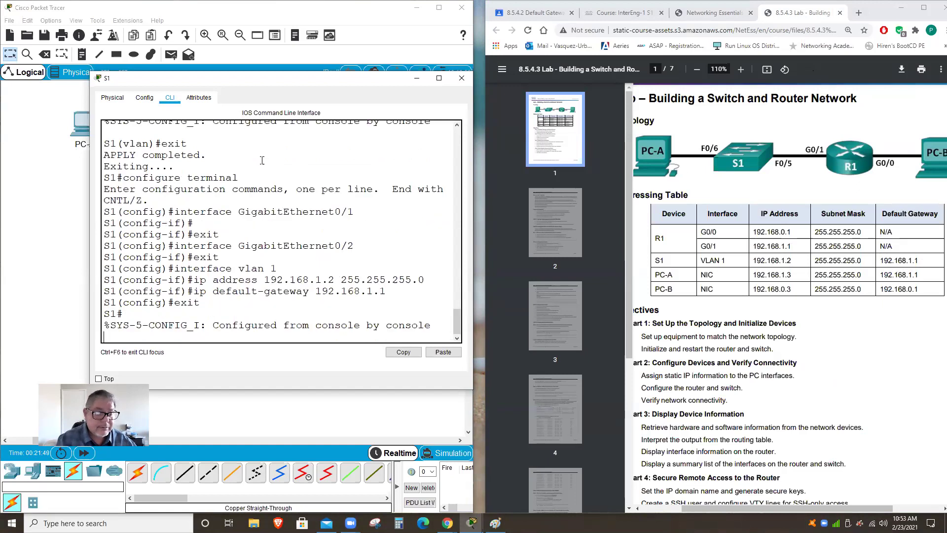
pyautogui.press('Return')
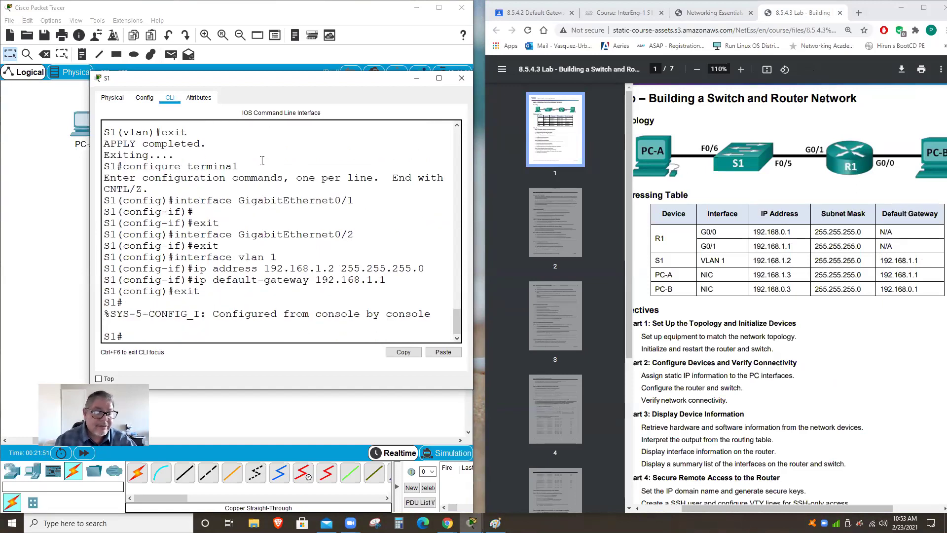
# - Inspect S1's VLAN database and global settings in the graphical configuration, and leave VLAN database mode in the CLI with exit
pyautogui.click(150, 100)
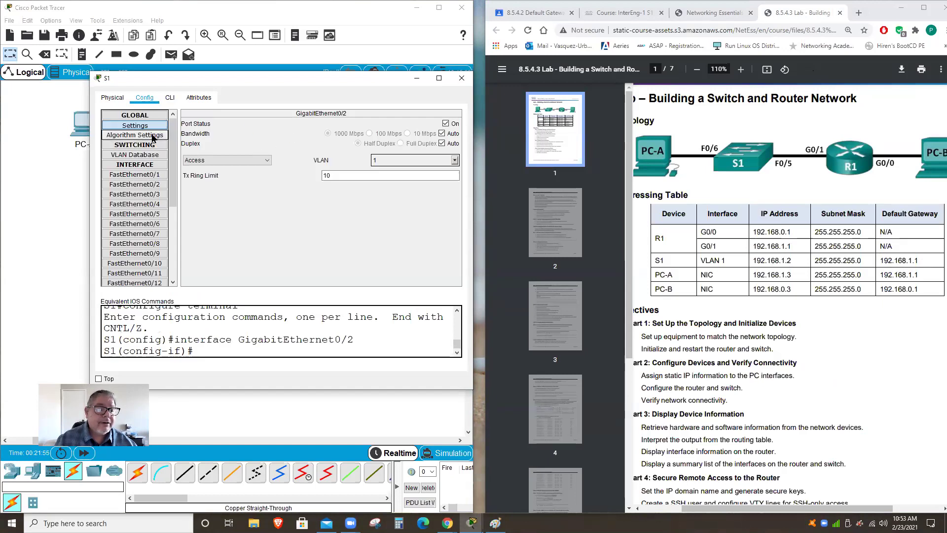
pyautogui.click(147, 155)
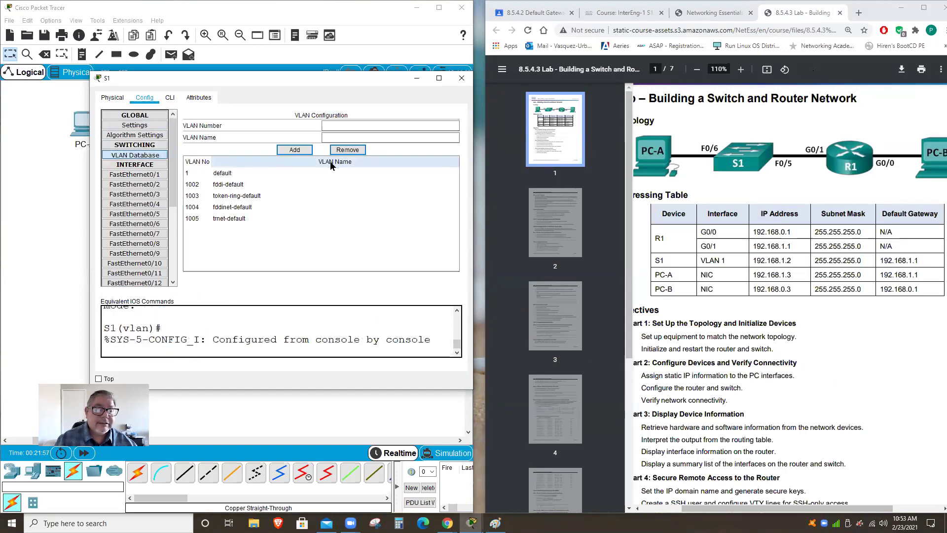
pyautogui.click(148, 127)
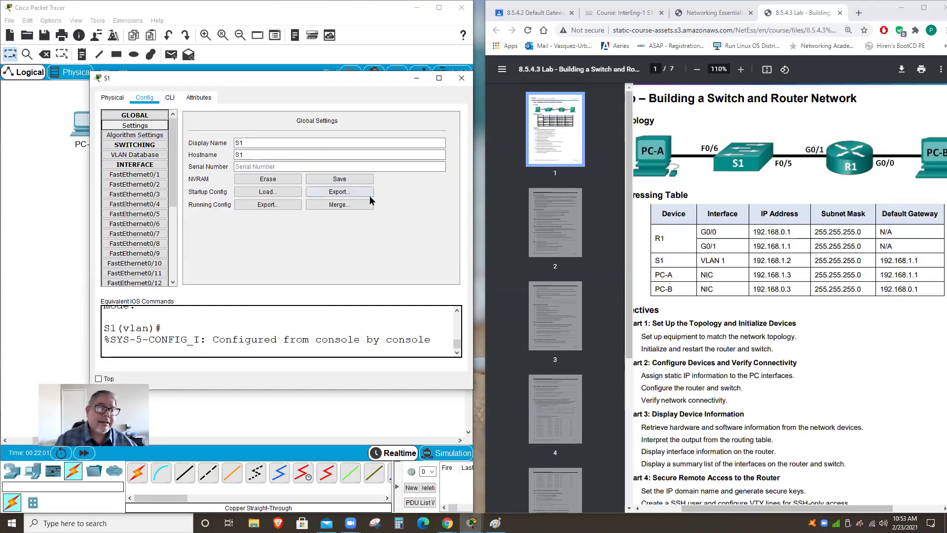
pyautogui.click(167, 98)
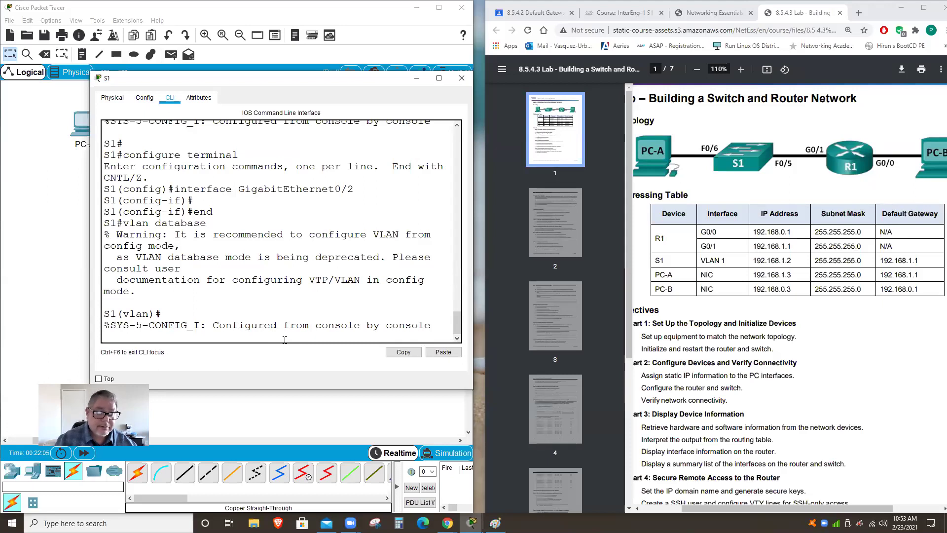
pyautogui.press('Return')
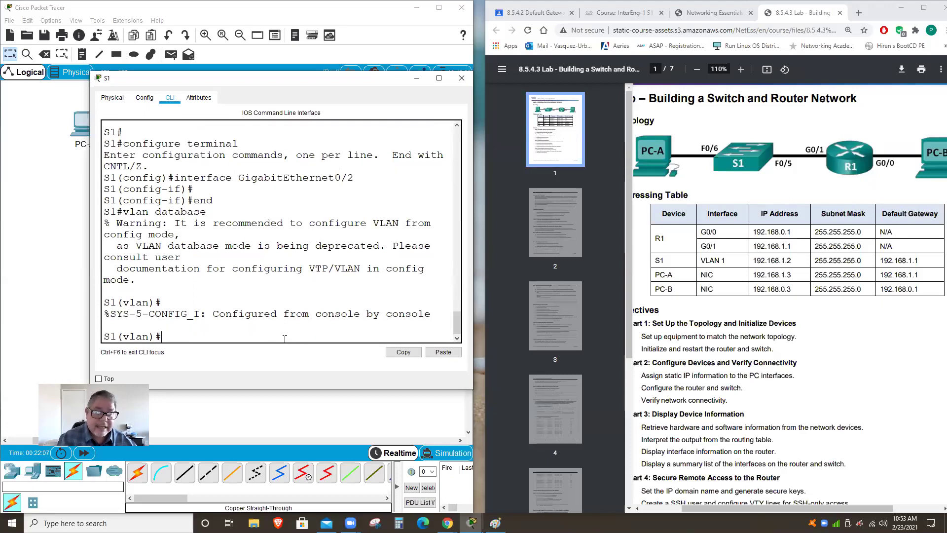
pyautogui.write('exit')
pyautogui.press('Return')
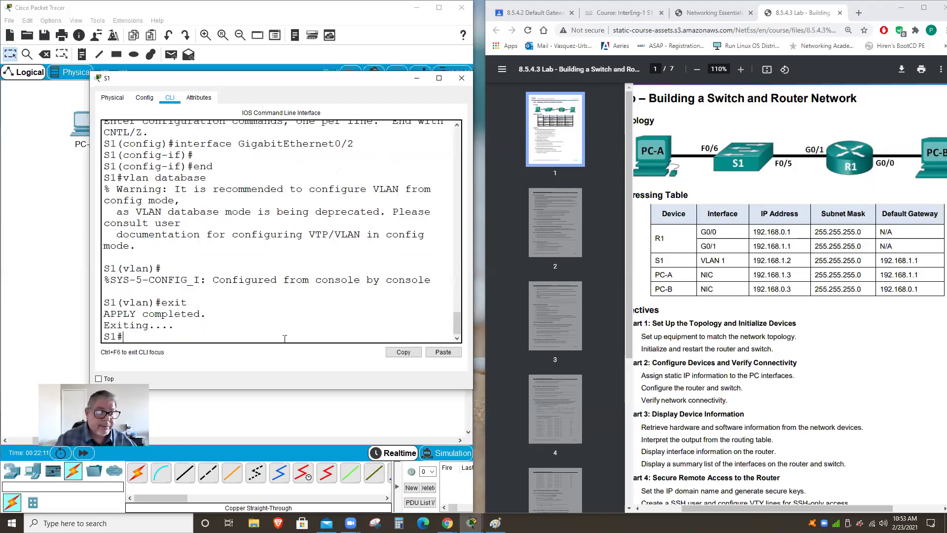
# - Review S1's global settings again and return the CLI from GigabitEthernet0/2 interface mode to privileged EXEC mode with exit commands
pyautogui.click(155, 99)
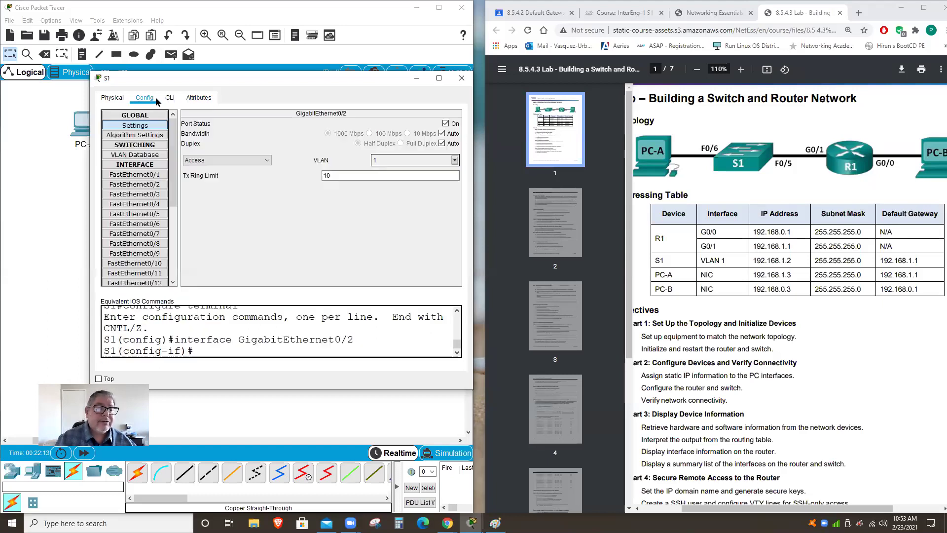
pyautogui.click(155, 127)
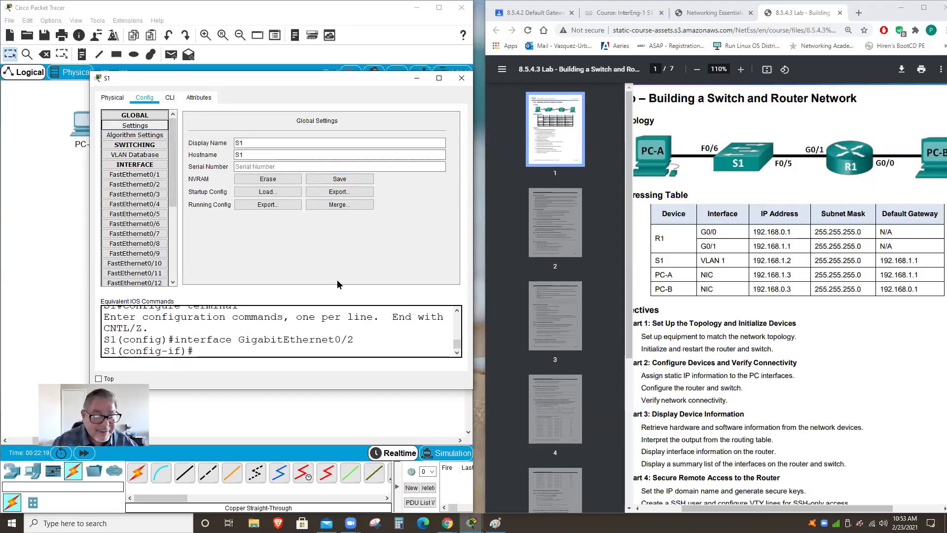
pyautogui.click(171, 98)
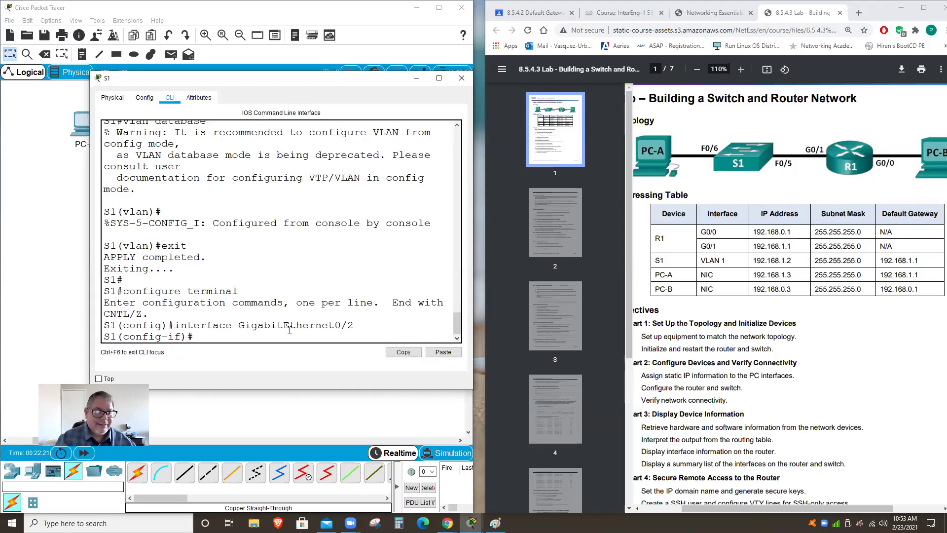
pyautogui.write('exit')
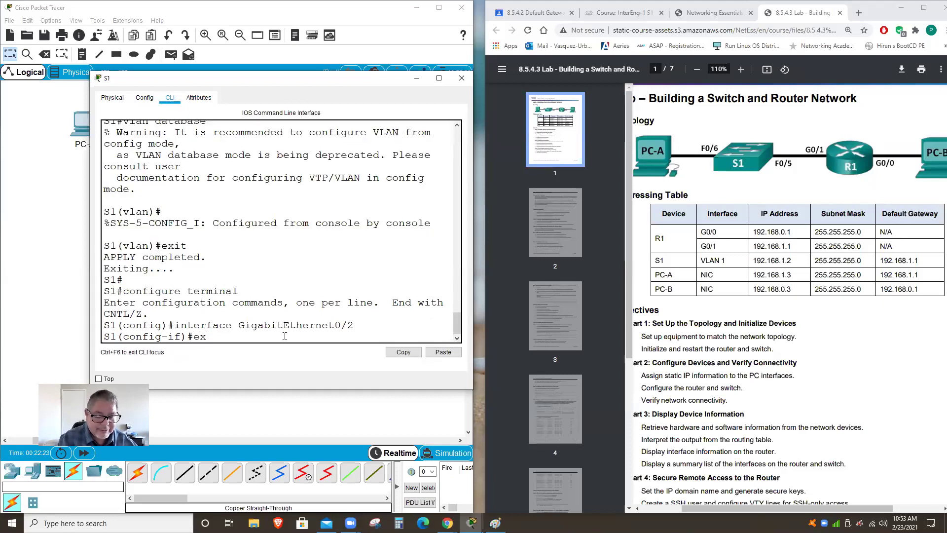
pyautogui.press('Return')
pyautogui.write('exit')
pyautogui.press('Return')
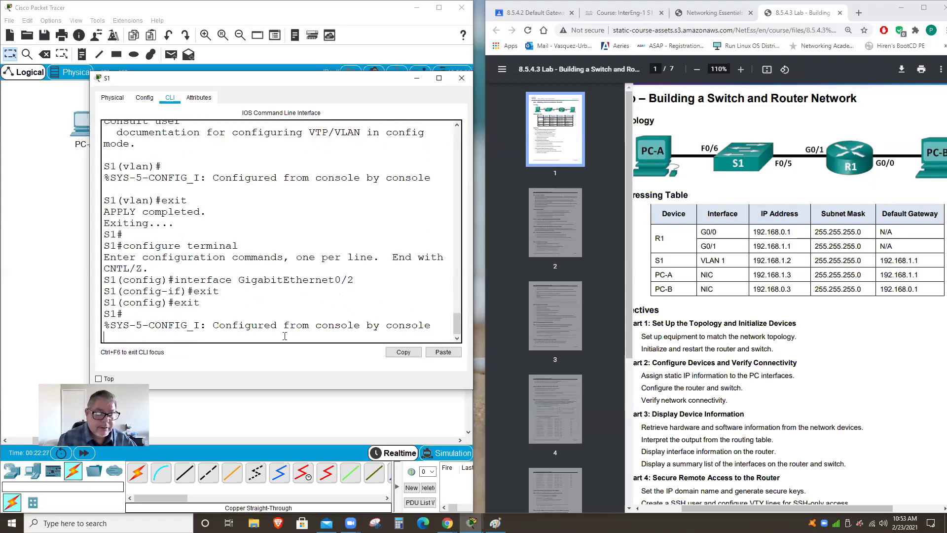
pyautogui.press('Return')
# - Save S1's running configuration with copy running-config startup-config, accepting the default destination filename
pyautogui.write('copy')
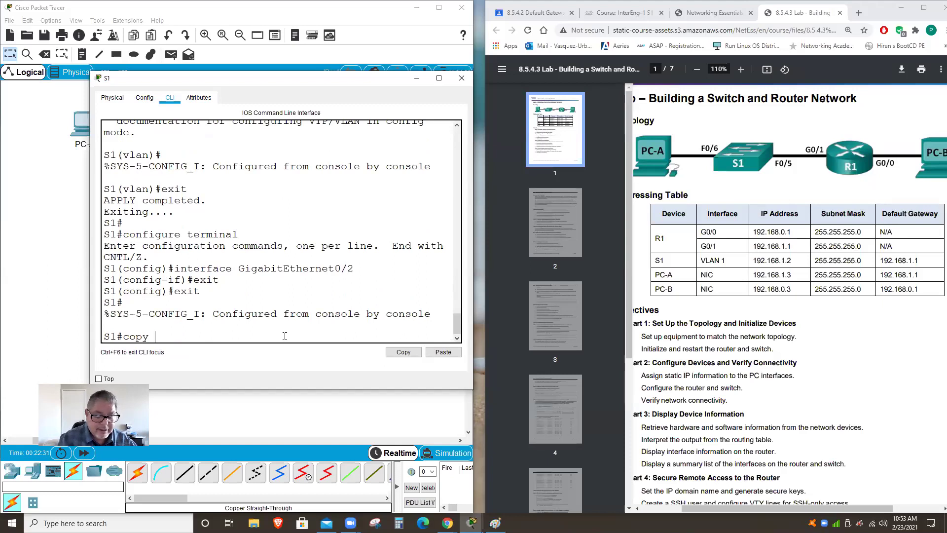
pyautogui.write(' running')
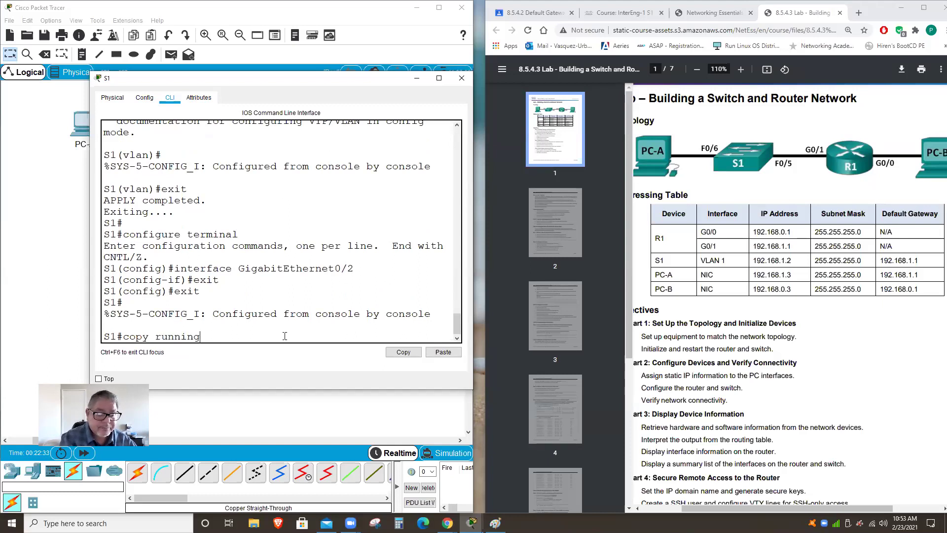
pyautogui.write('-config startup-config')
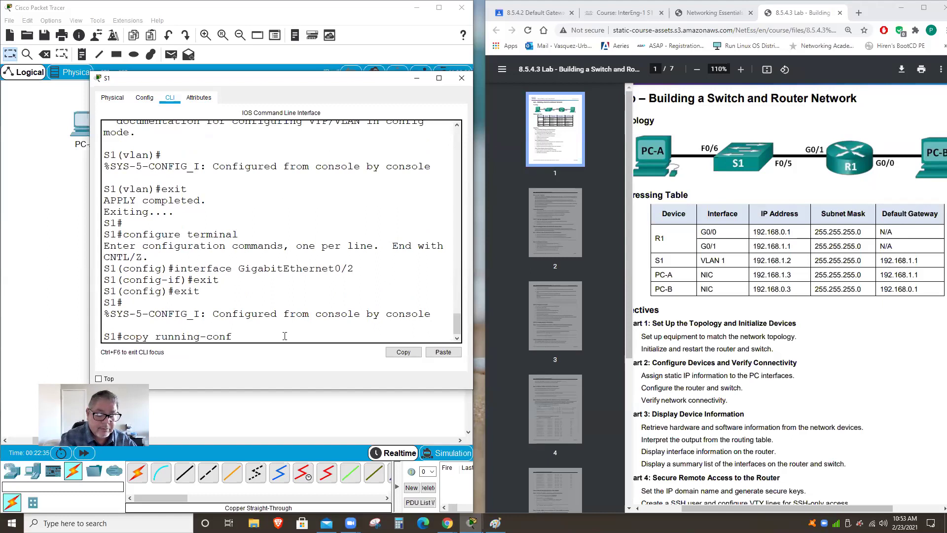
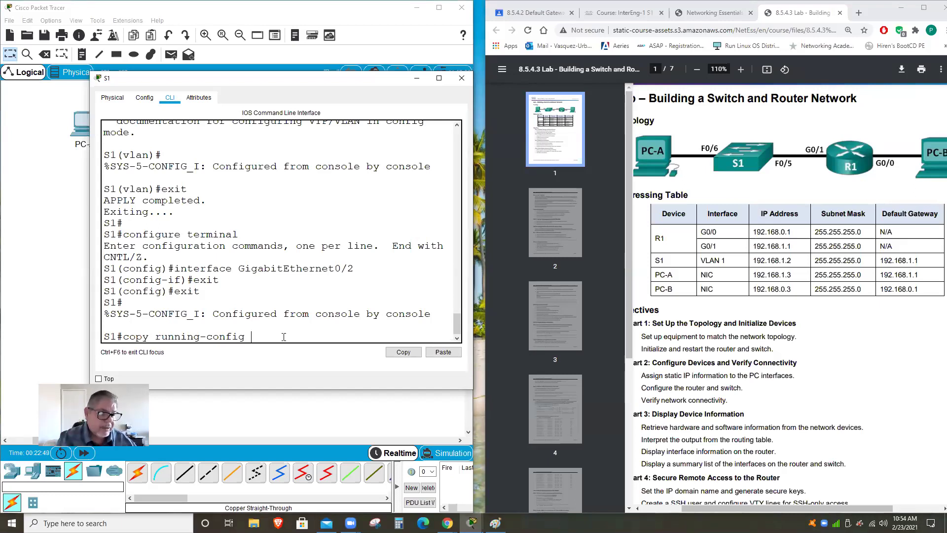
pyautogui.write('startup-')
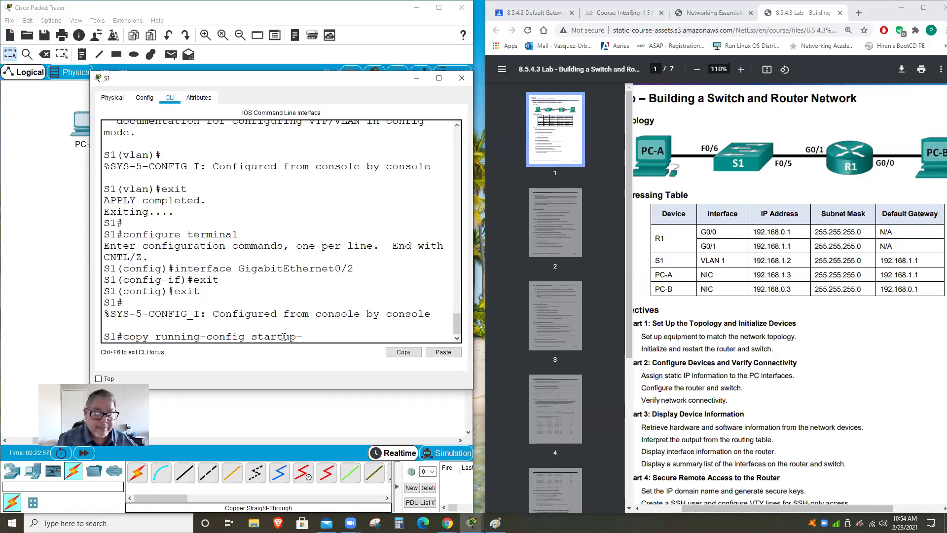
pyautogui.write('config')
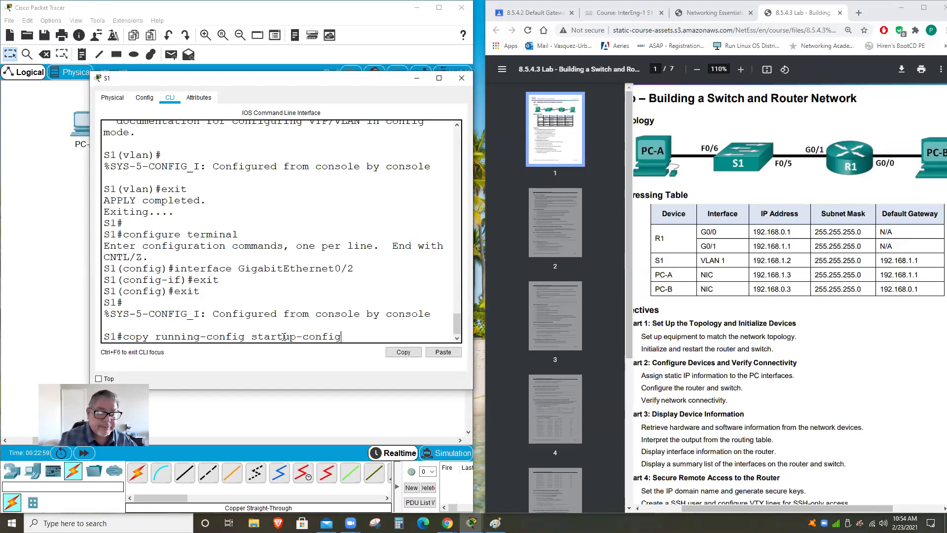
pyautogui.press('Return')
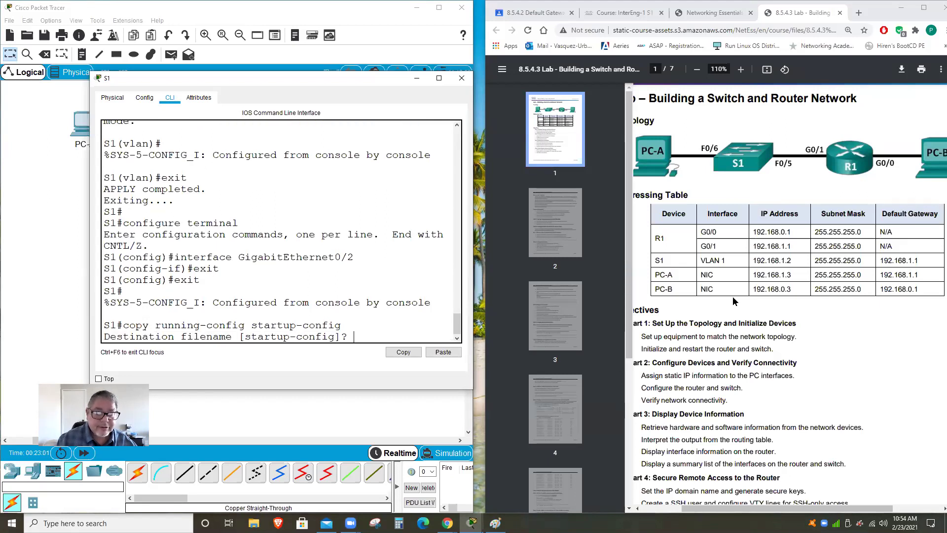
pyautogui.press('Return')
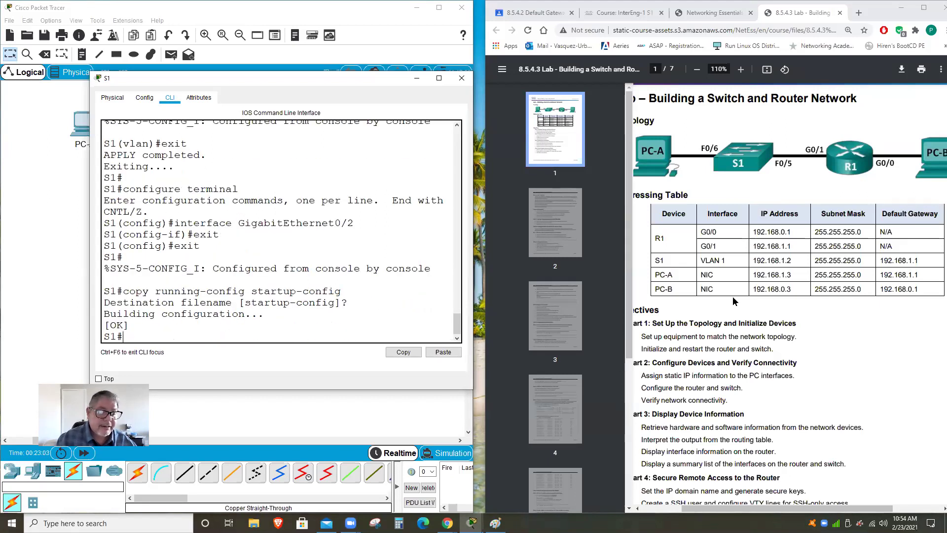
# - End S1's console session with exit and close the switch's window
pyautogui.write('exi')
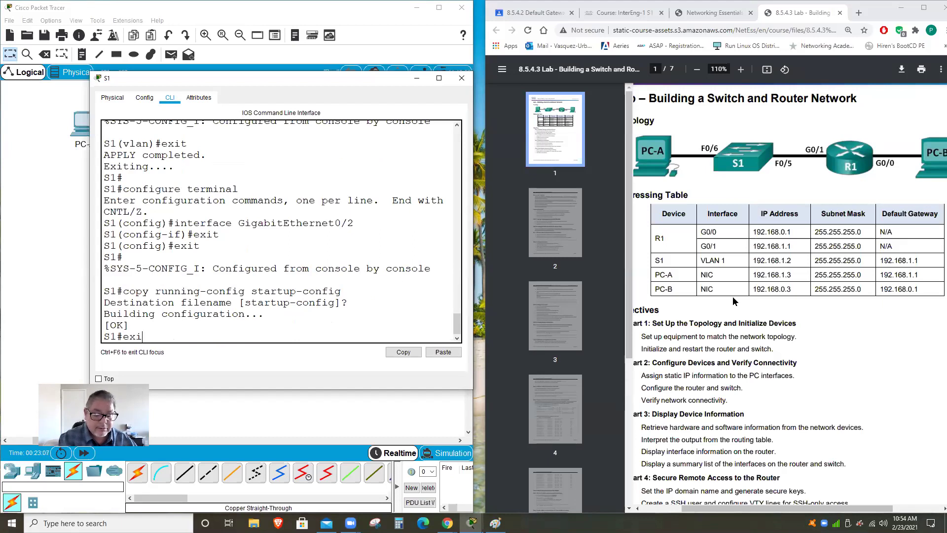
pyautogui.write('t')
pyautogui.press('Return')
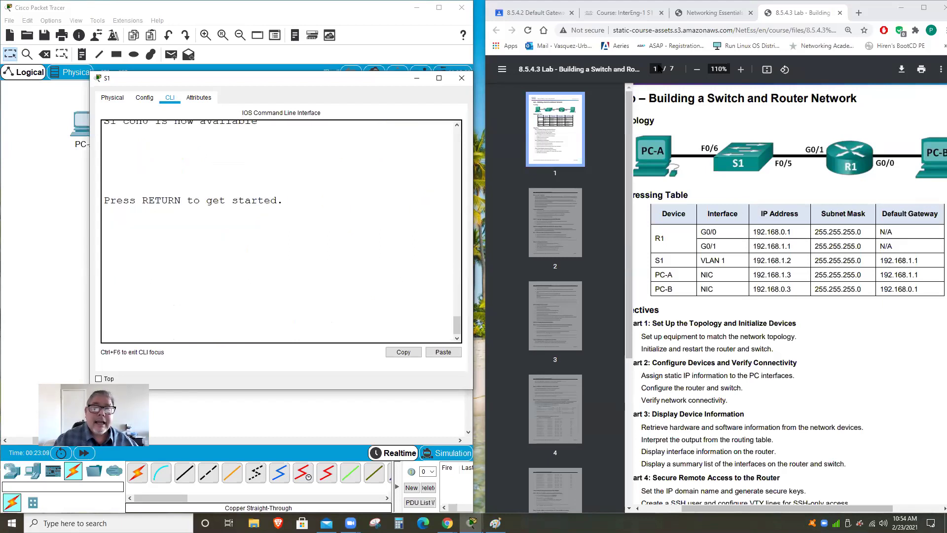
pyautogui.click(462, 78)
pyautogui.scroll(2, 366, 193)
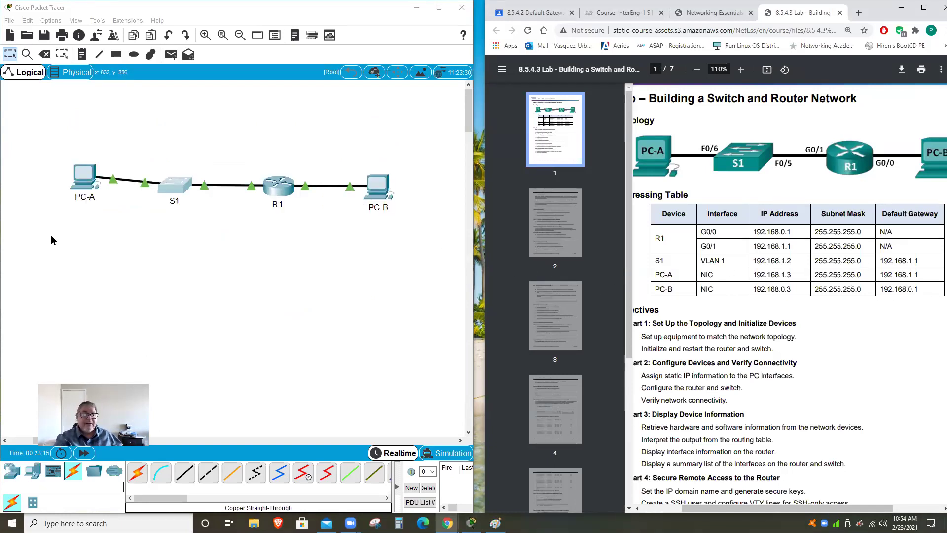
# - Open PC-A's Command Prompt in an enlarged window placed clear of the topology
pyautogui.doubleClick(77, 193)
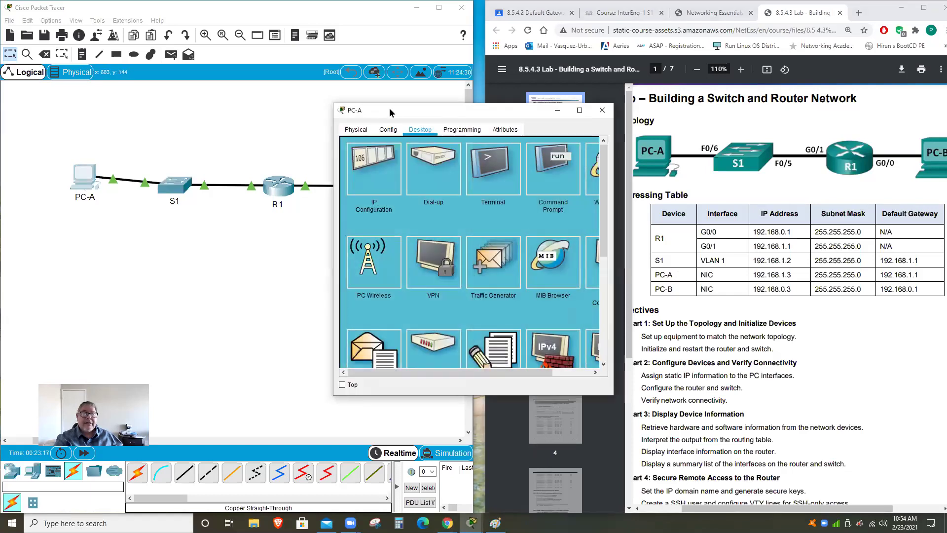
pyautogui.moveTo(386, 112); pyautogui.dragTo(83, 96)
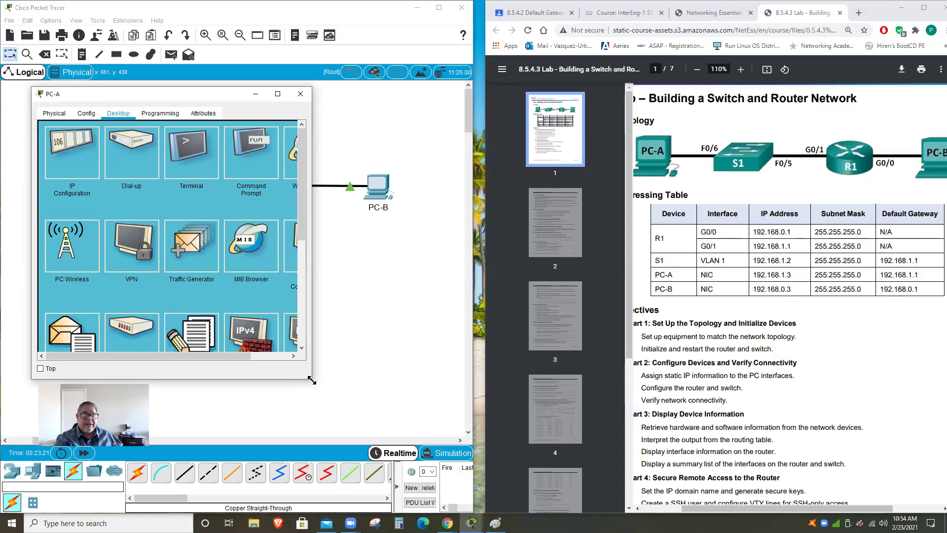
pyautogui.moveTo(312, 380); pyautogui.dragTo(440, 417)
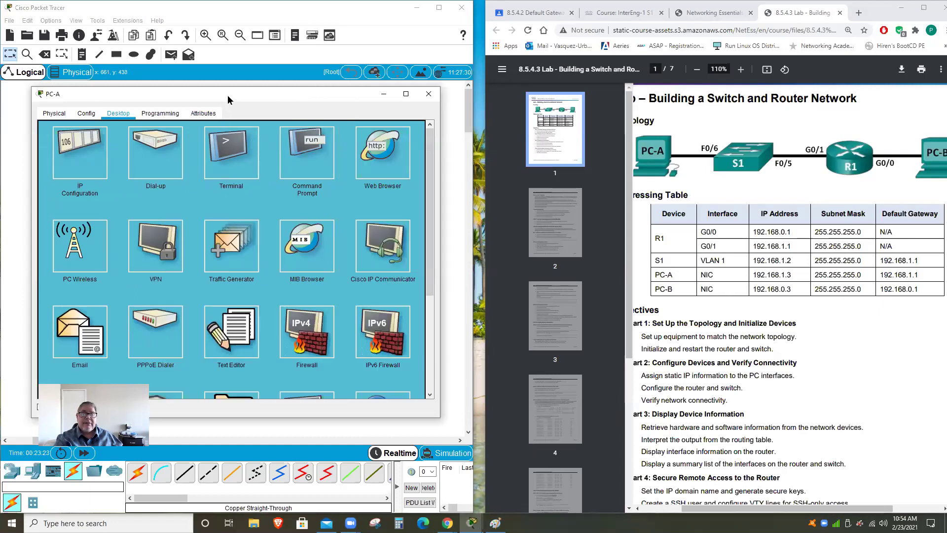
pyautogui.moveTo(230, 94); pyautogui.dragTo(662, 138)
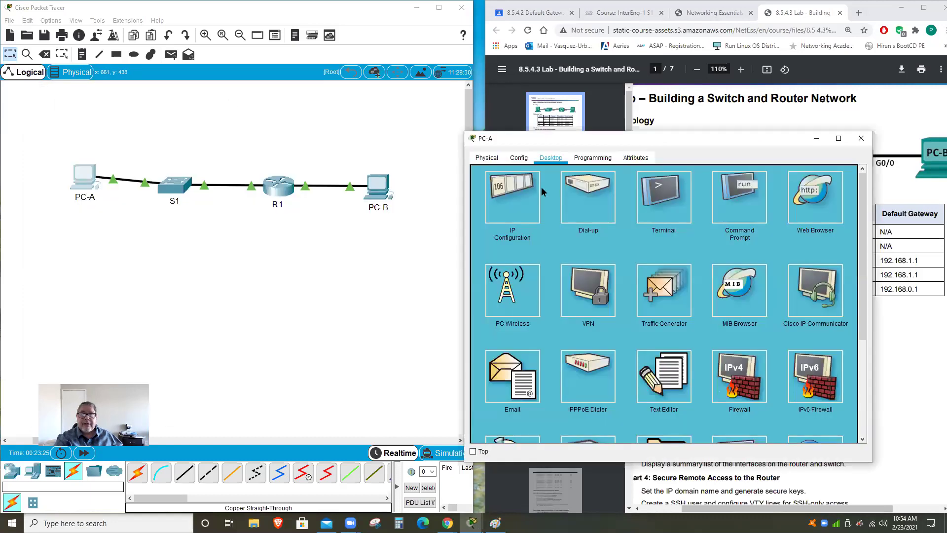
pyautogui.click(725, 203)
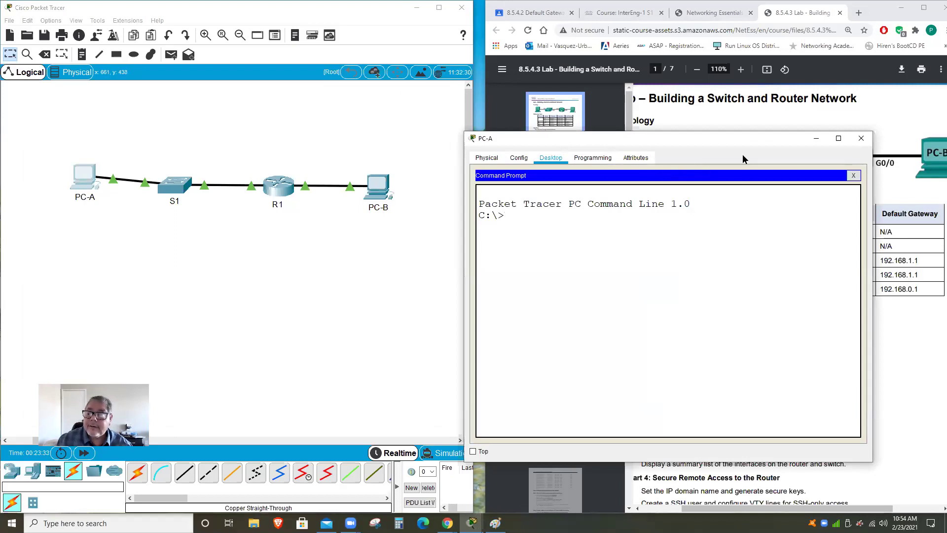
pyautogui.moveTo(742, 139); pyautogui.dragTo(765, 138)
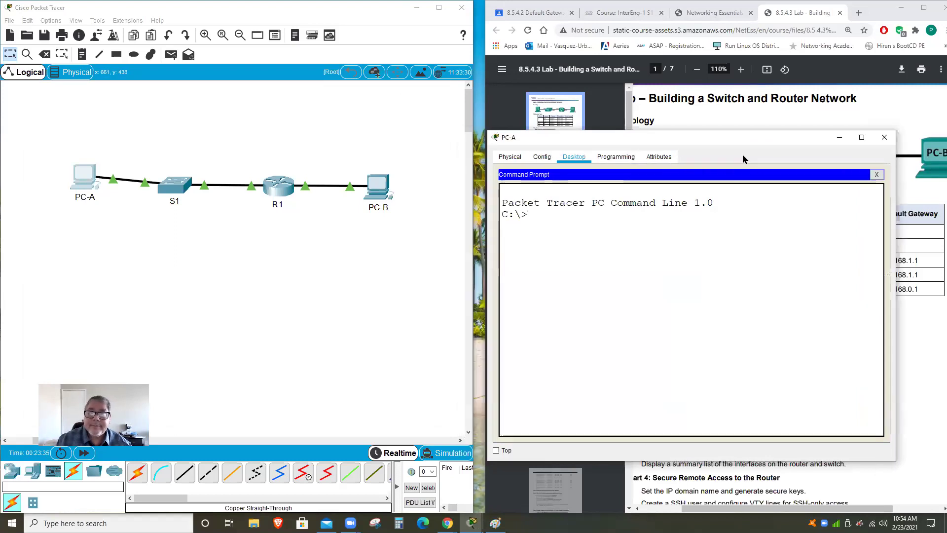
# - Test connectivity from PC-A to PC-B with the command ping 192.168.0.3
pyautogui.write('ping')
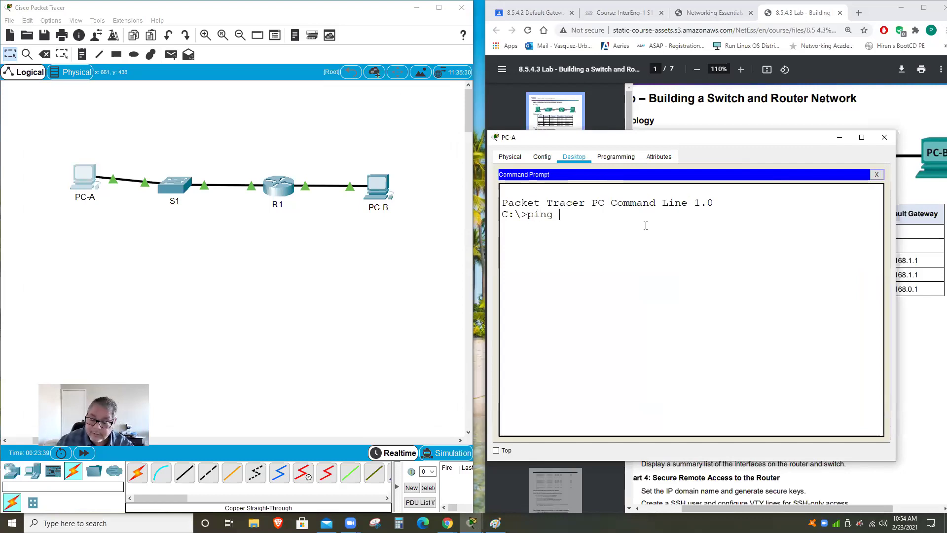
pyautogui.write(' 192.1')
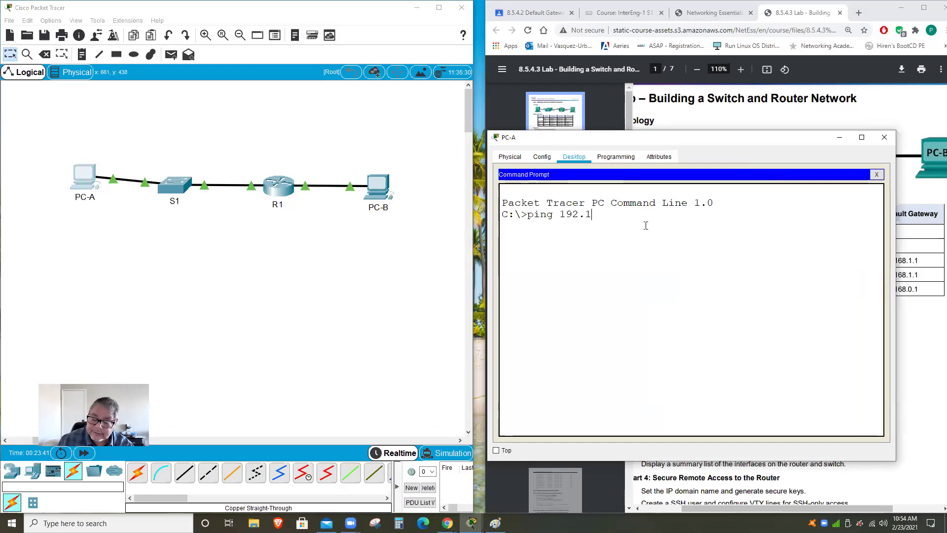
pyautogui.write('68.0.3')
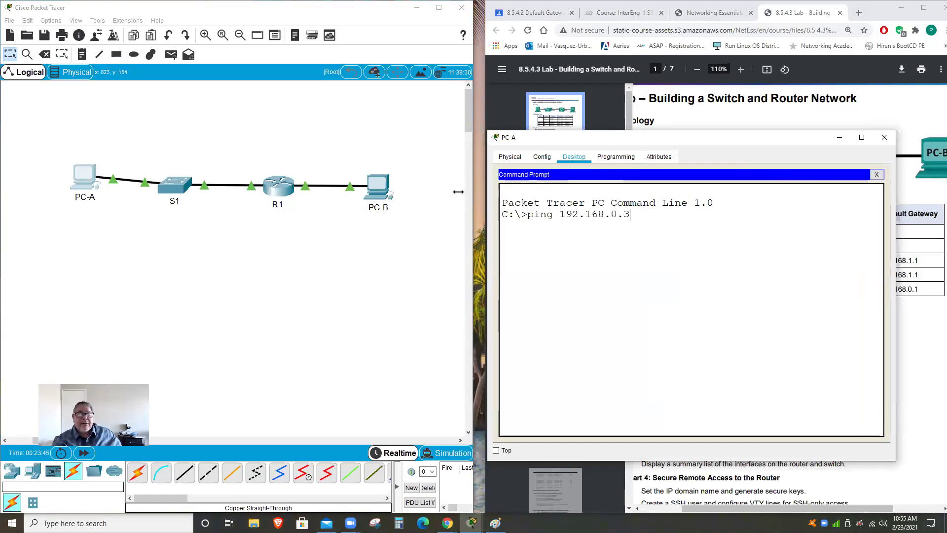
pyautogui.press('Return')
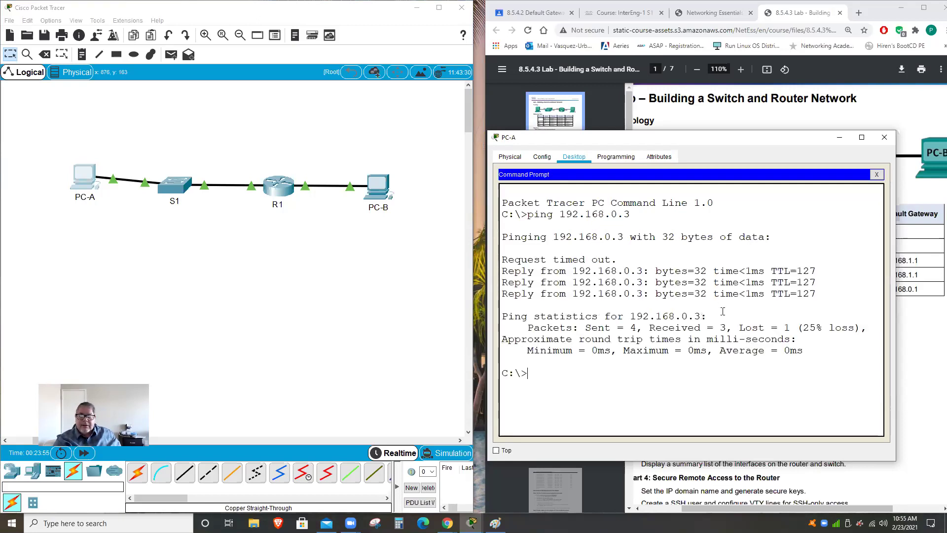
# - Examine the sent and received packet statistics and repeat the ping to 192.168.0.3 from PC-A
pyautogui.moveTo(736, 328); pyautogui.dragTo(621, 331)
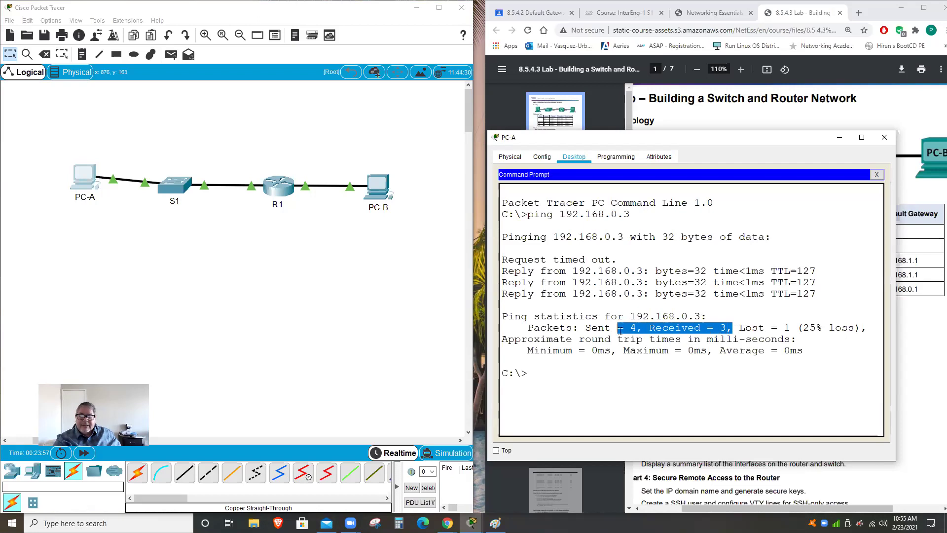
pyautogui.click(815, 331)
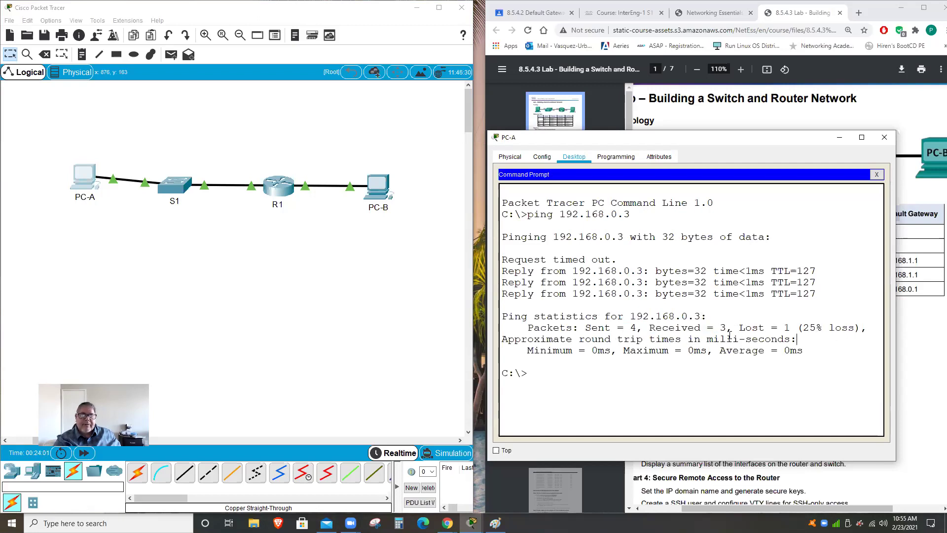
pyautogui.press('Up')
pyautogui.press('Return')
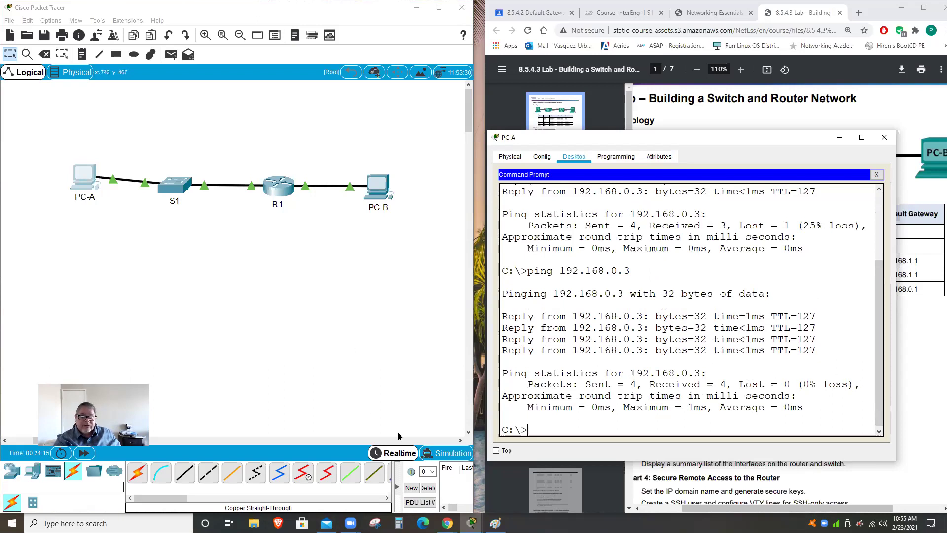
# - Switch to Simulation mode in a widened workspace, issue ping 192.168.0.3 from PC-A and play the packet simulation
pyautogui.click(437, 452)
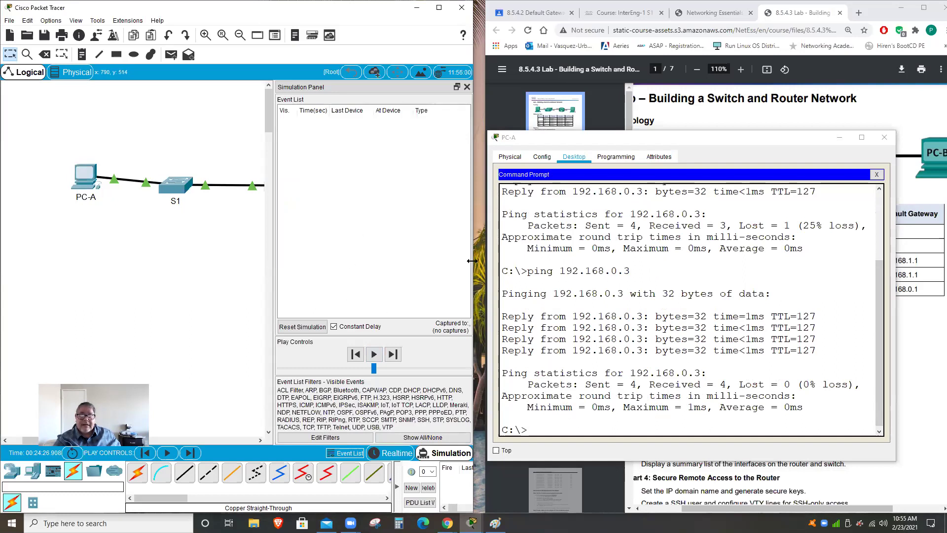
pyautogui.moveTo(472, 261); pyautogui.dragTo(604, 264)
pyautogui.click(635, 424)
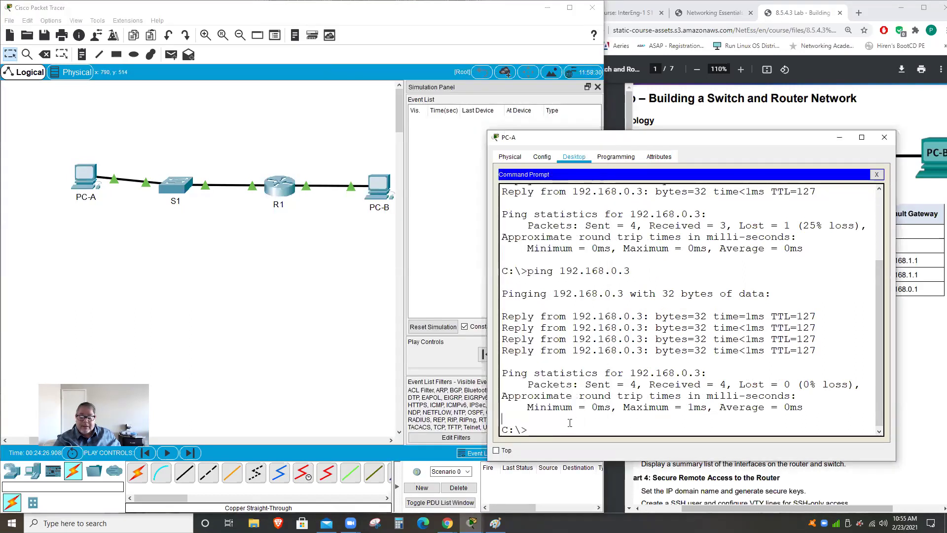
pyautogui.press('Return')
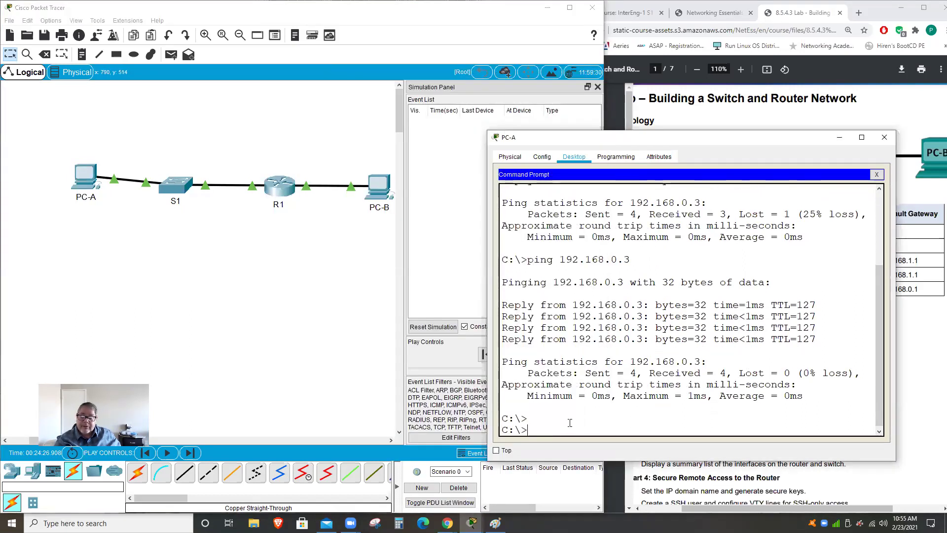
pyautogui.press('Up')
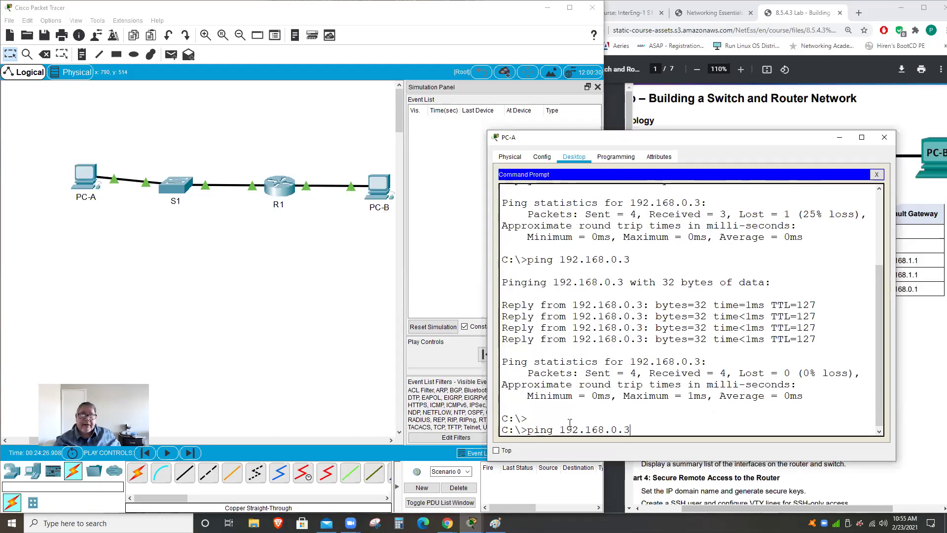
pyautogui.press('Return')
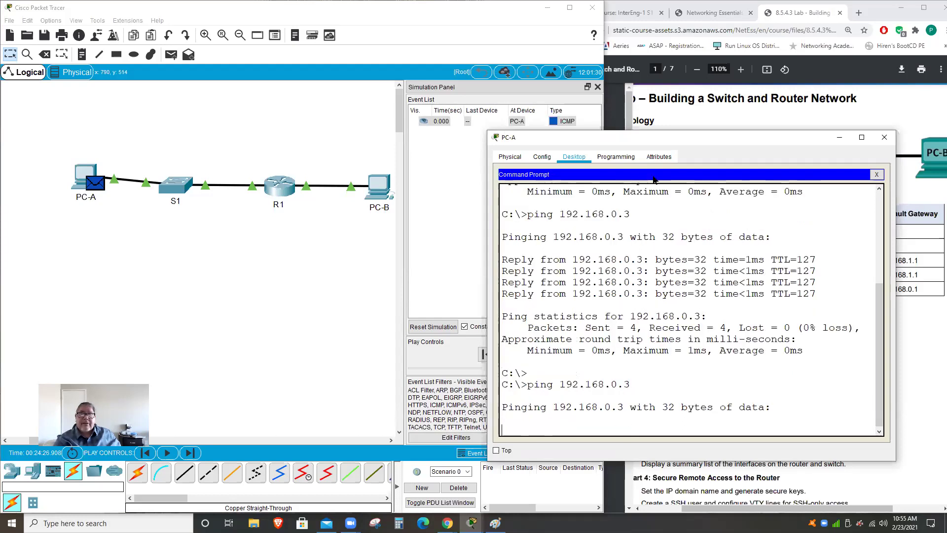
pyautogui.moveTo(691, 137); pyautogui.dragTo(829, 140)
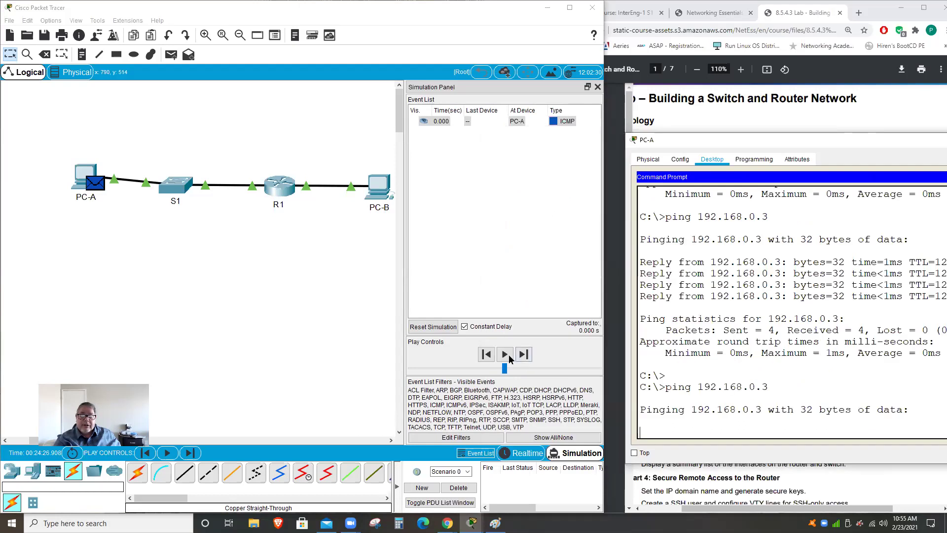
pyautogui.click(509, 356)
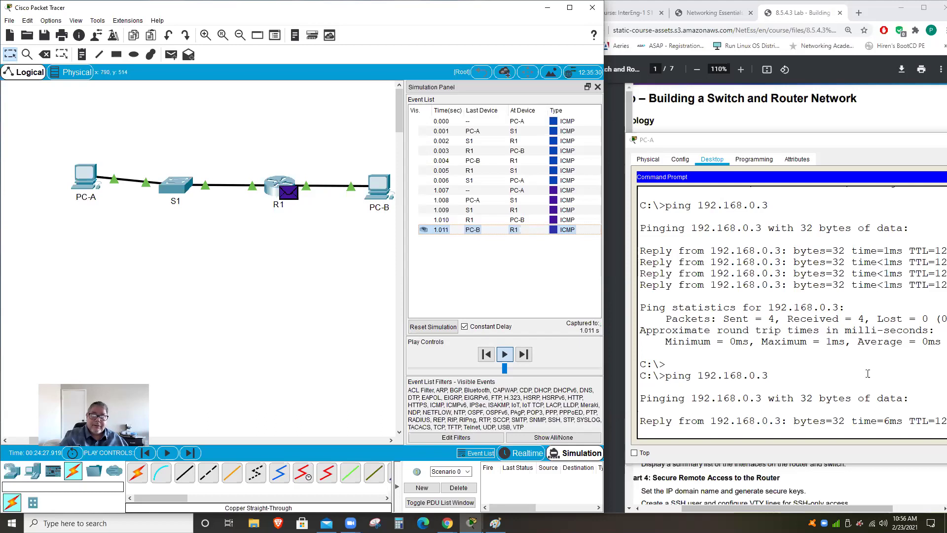
# - Disable Constant Delay for the simulation and play another ping to 192.168.0.3 from PC-A
pyautogui.click(464, 327)
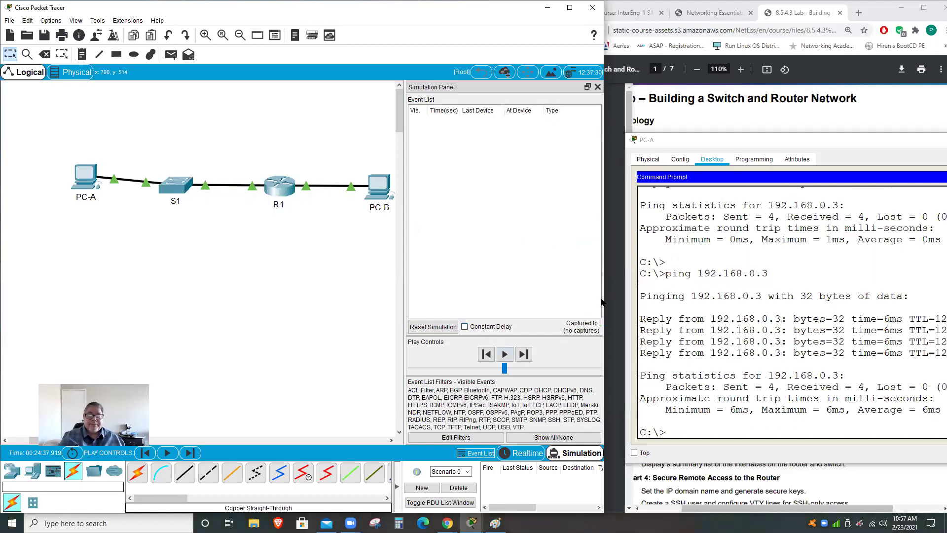
pyautogui.click(690, 431)
pyautogui.press('Up')
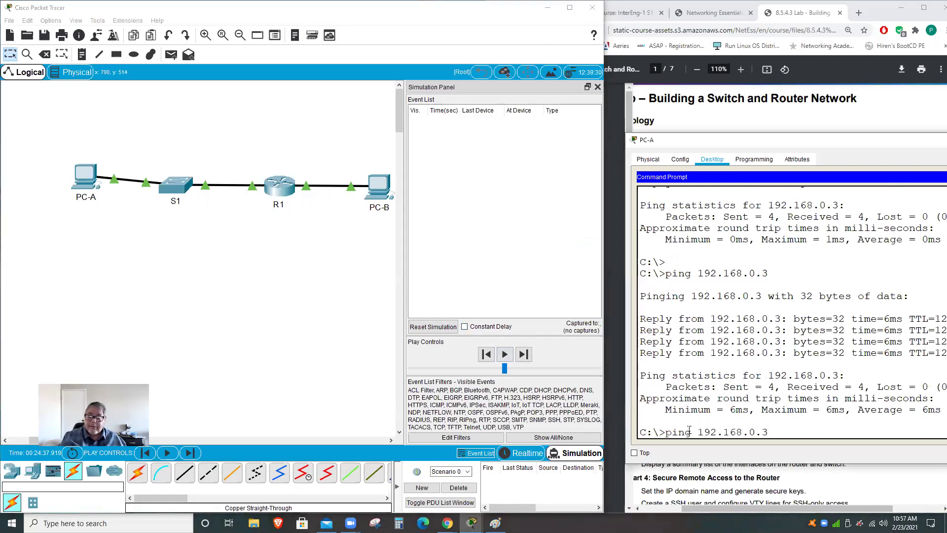
pyautogui.press('Return')
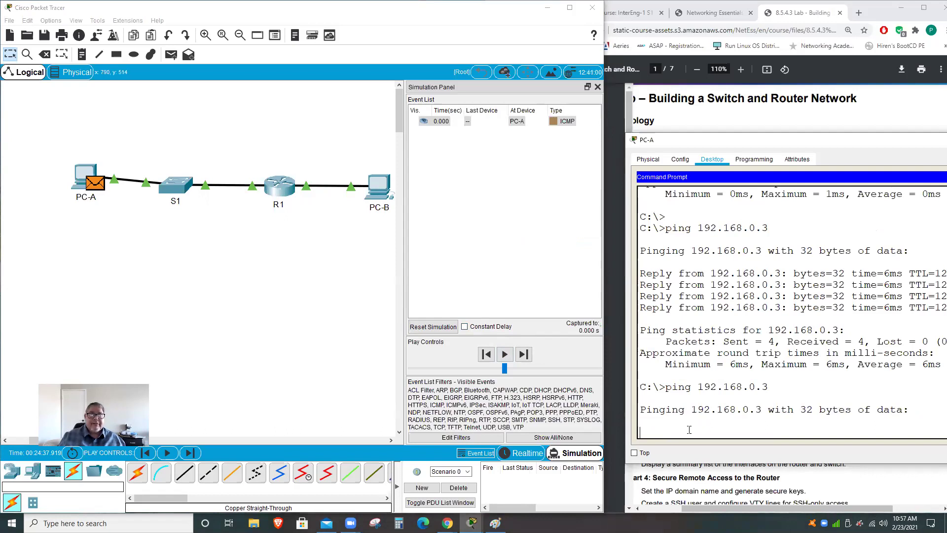
pyautogui.click(504, 354)
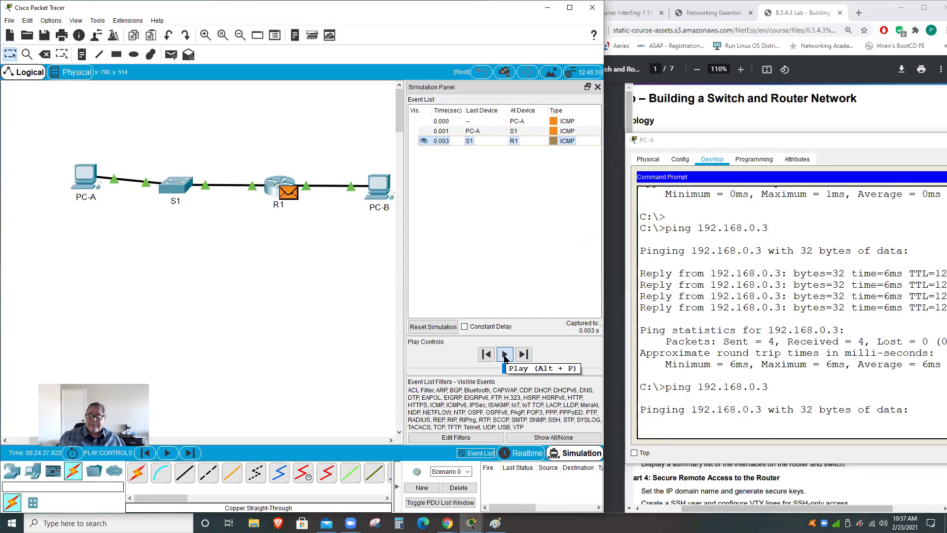
# - Play the packet simulation of the ping from PC-A through to its end and return to Realtime mode
pyautogui.click(504, 354)
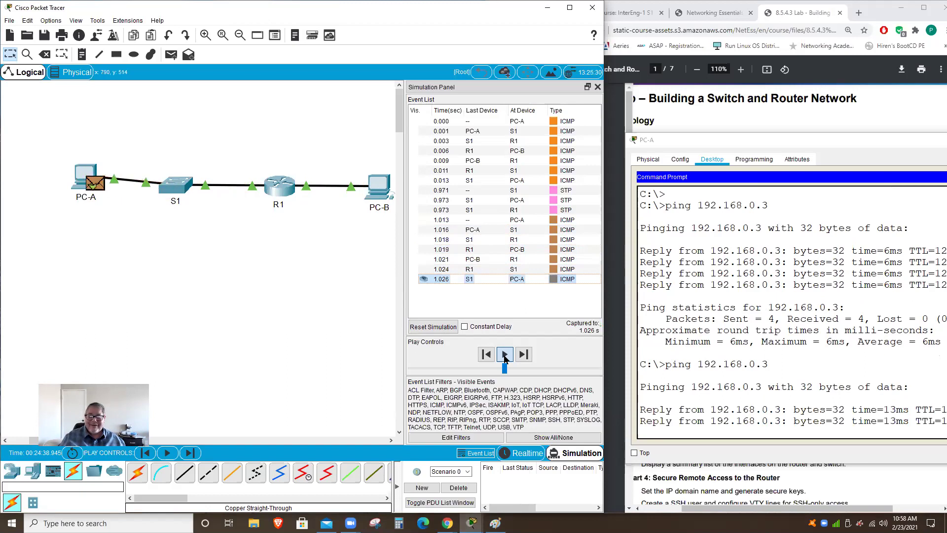
pyautogui.click(505, 355)
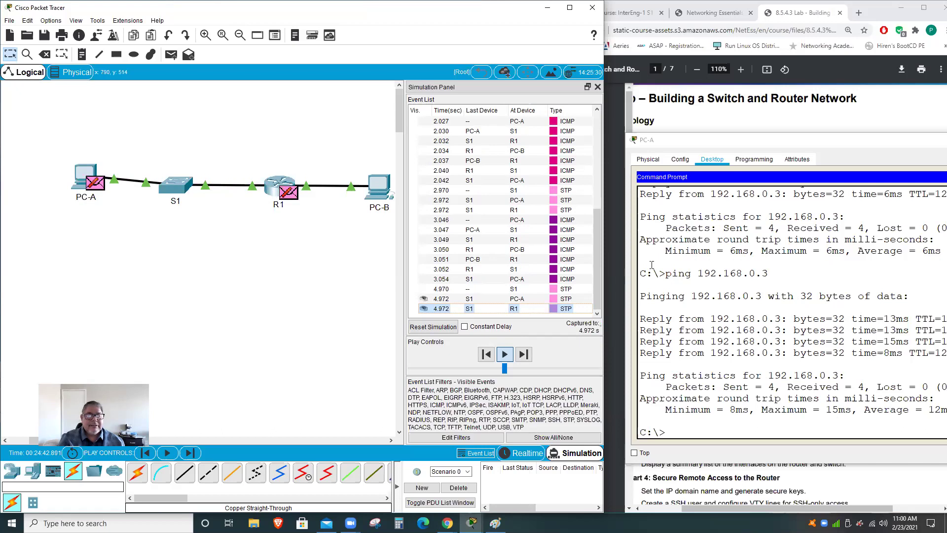
pyautogui.click(511, 308)
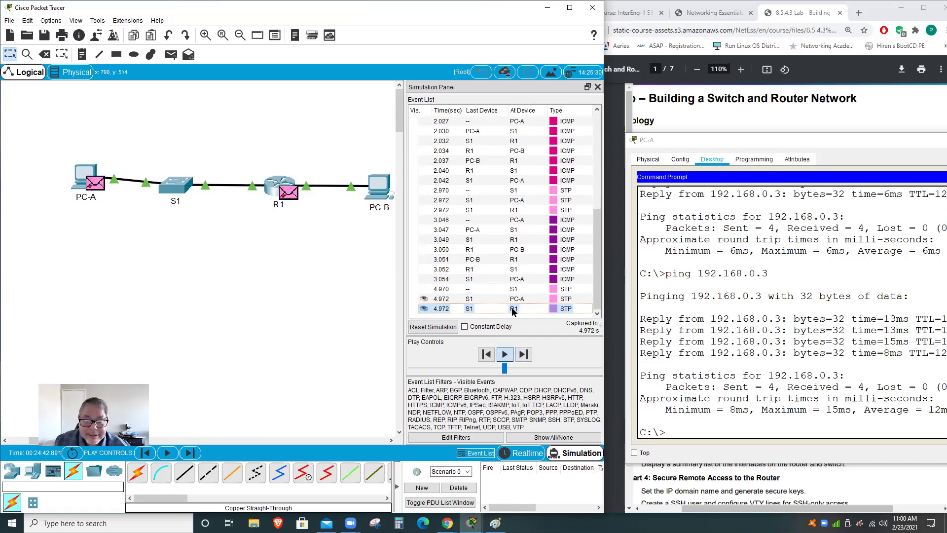
pyautogui.click(513, 453)
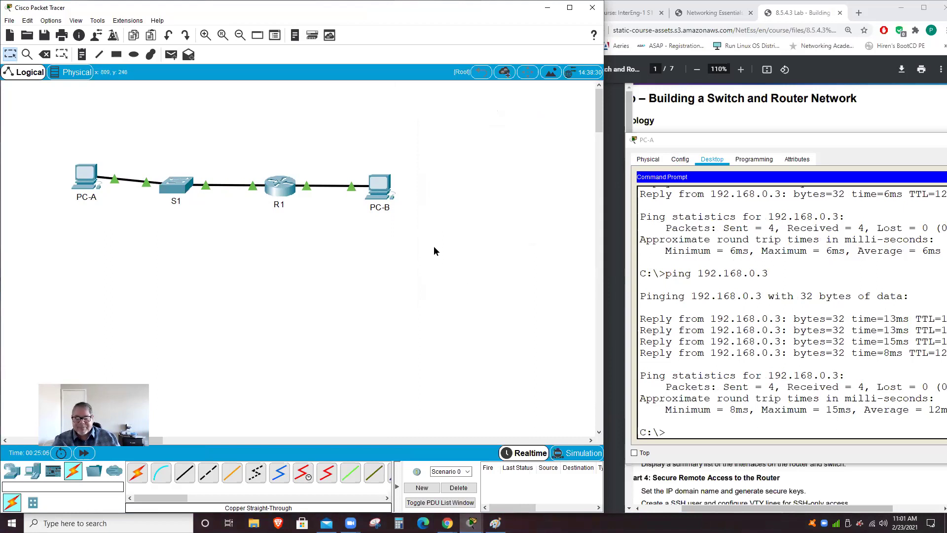
# - Save the network file as "Lab – Building a Switch and Router Network", using the title copied from the lab document
pyautogui.click(10, 20)
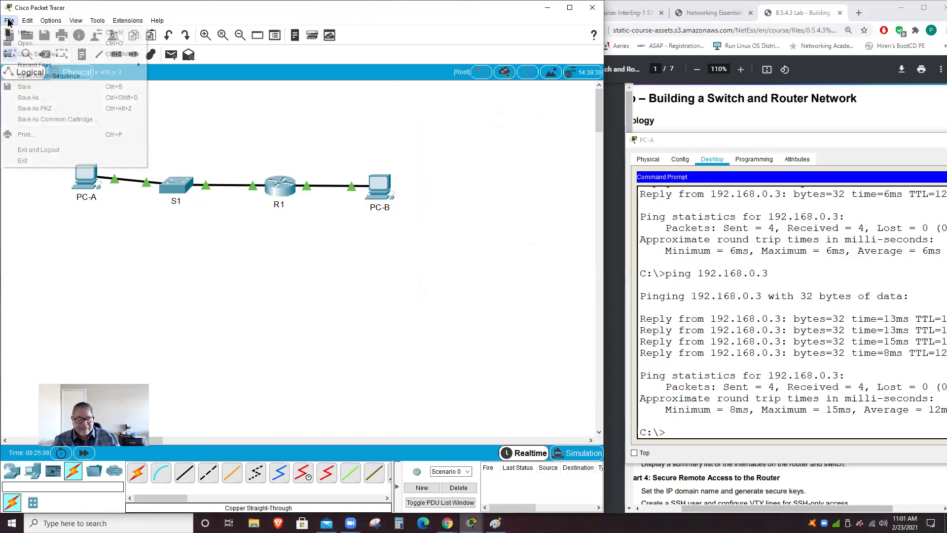
pyautogui.click(31, 97)
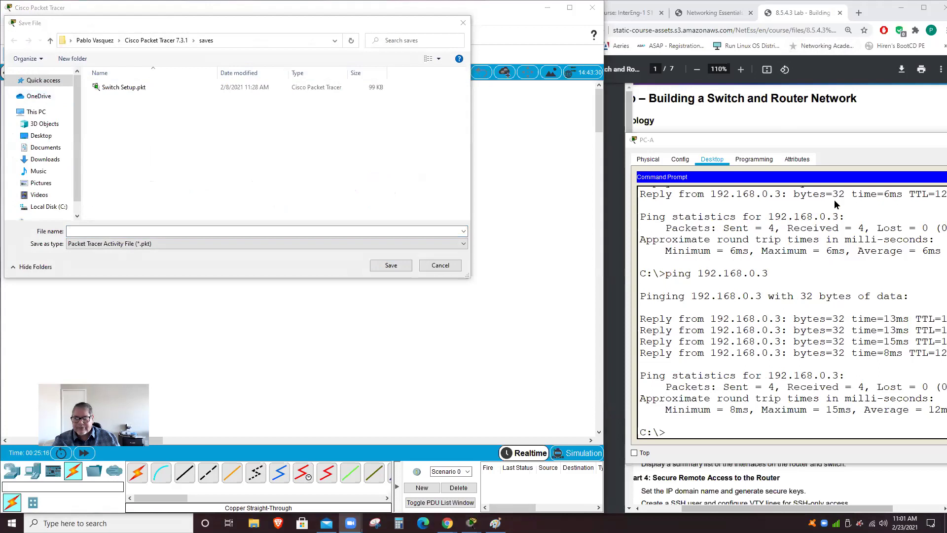
pyautogui.moveTo(842, 508); pyautogui.dragTo(802, 510)
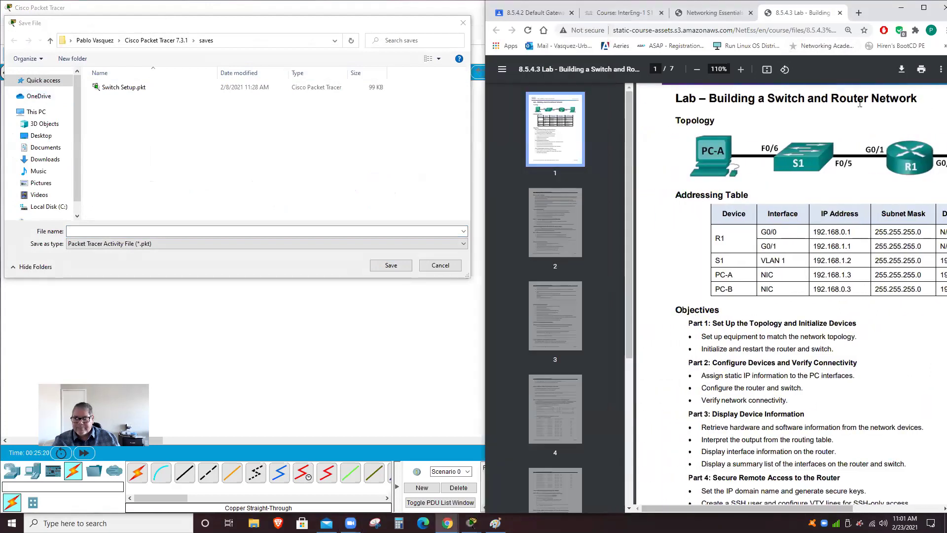
pyautogui.moveTo(915, 93); pyautogui.dragTo(664, 100)
pyautogui.hotkey('ctrl', 'c')
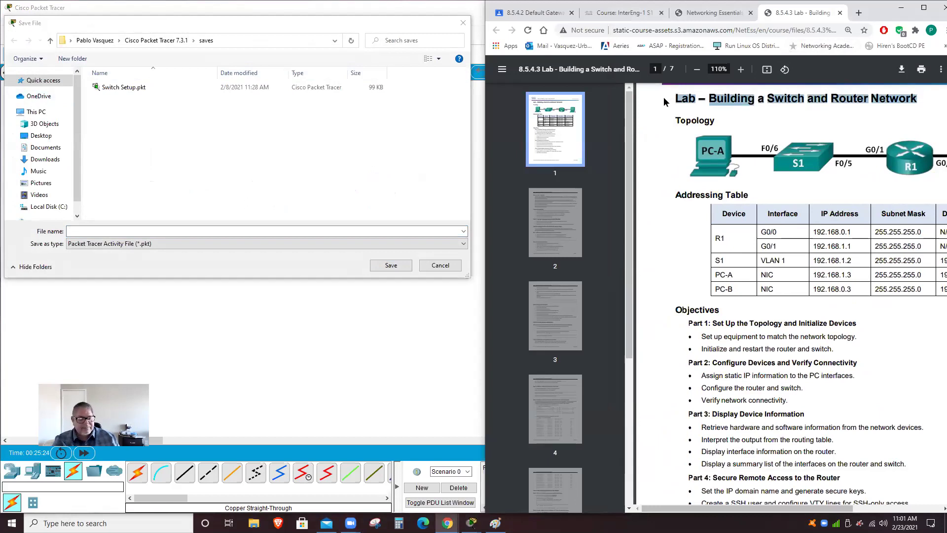
pyautogui.click(212, 228)
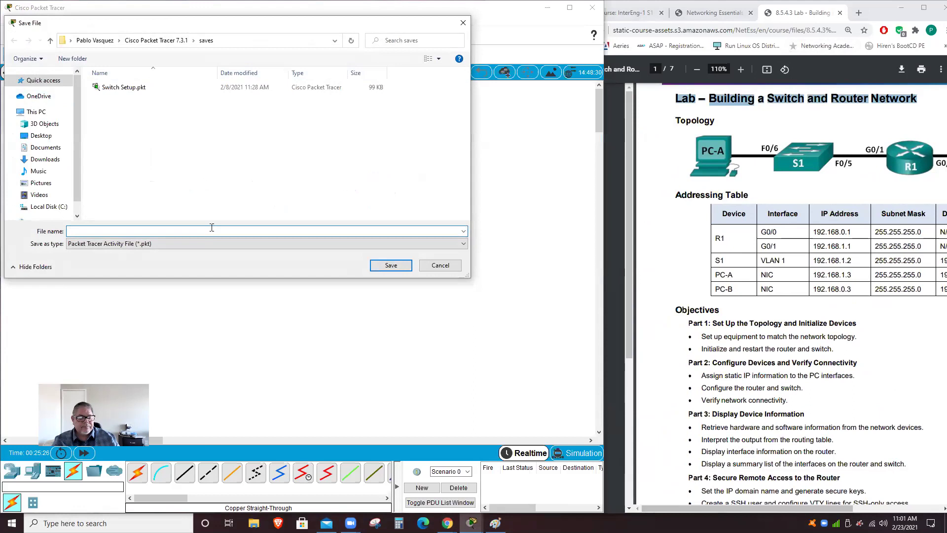
pyautogui.hotkey('ctrl', 'v')
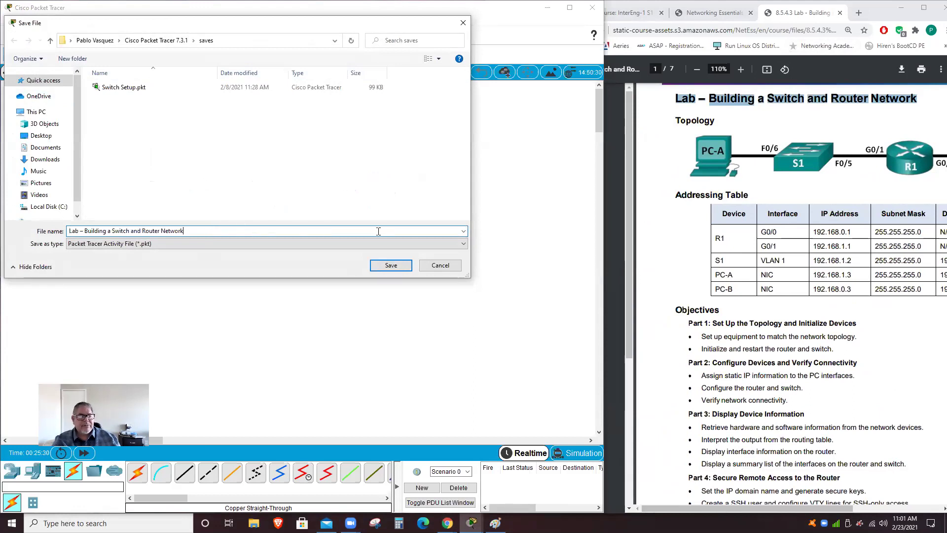
pyautogui.click(393, 266)
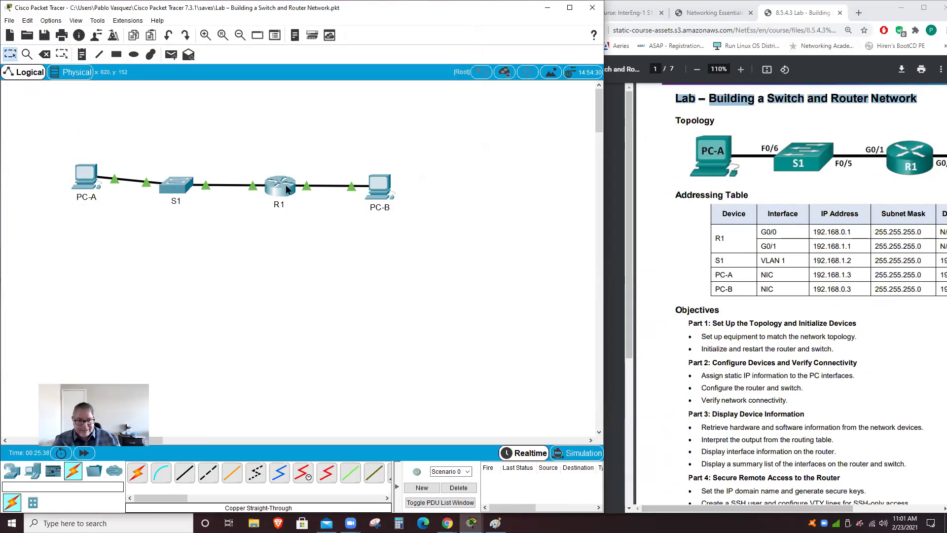
# - Examine the copy running-config startup-config command in R1's command-line history and close the router window
pyautogui.moveTo(283, 191)
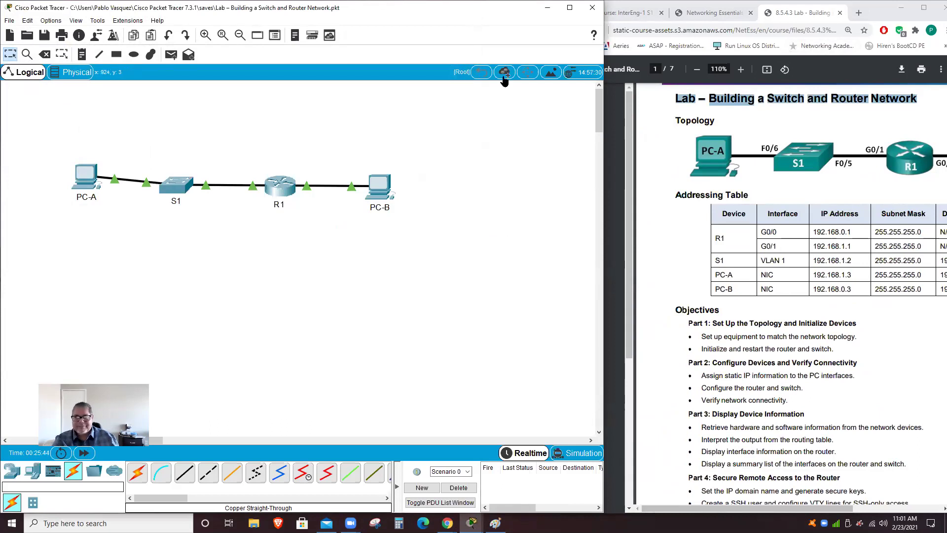
pyautogui.click(277, 192)
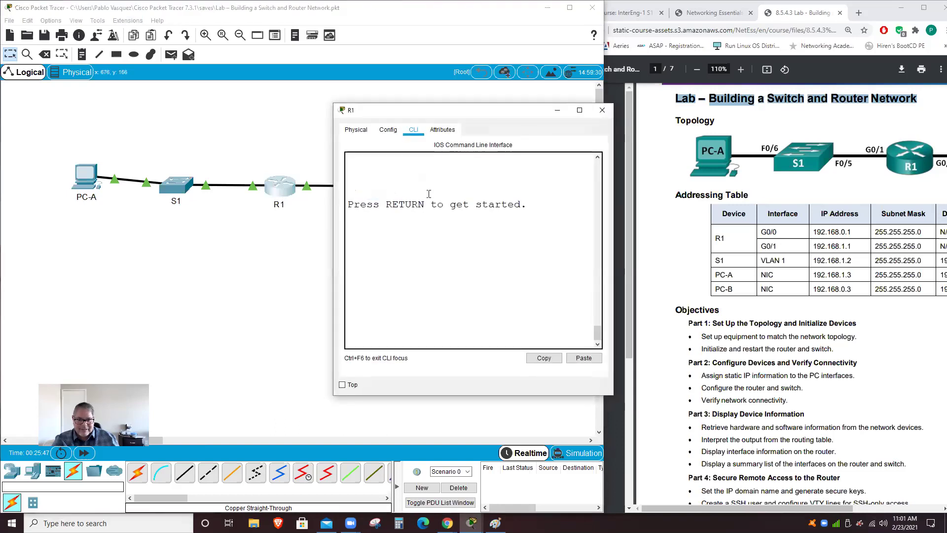
pyautogui.moveTo(526, 112); pyautogui.dragTo(340, 108)
pyautogui.moveTo(412, 327); pyautogui.dragTo(410, 305)
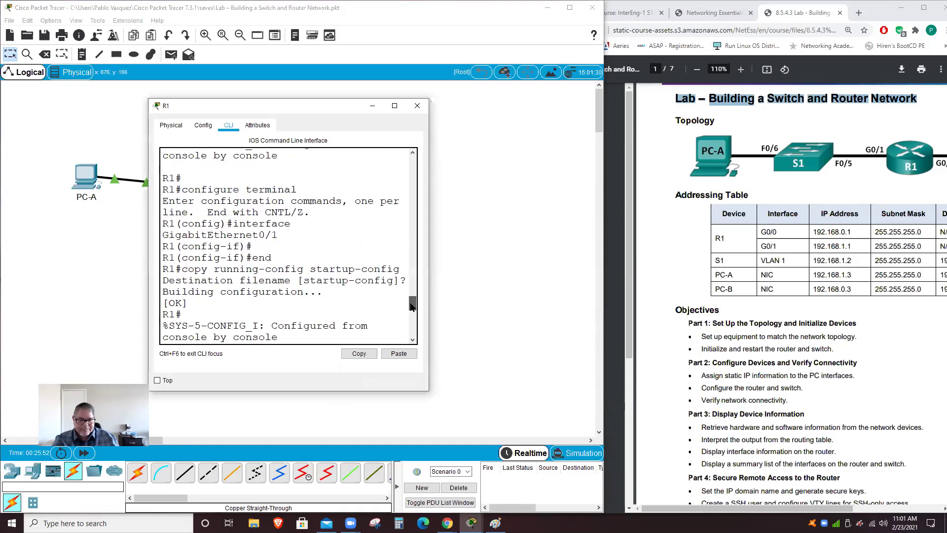
pyautogui.moveTo(185, 269); pyautogui.dragTo(401, 270)
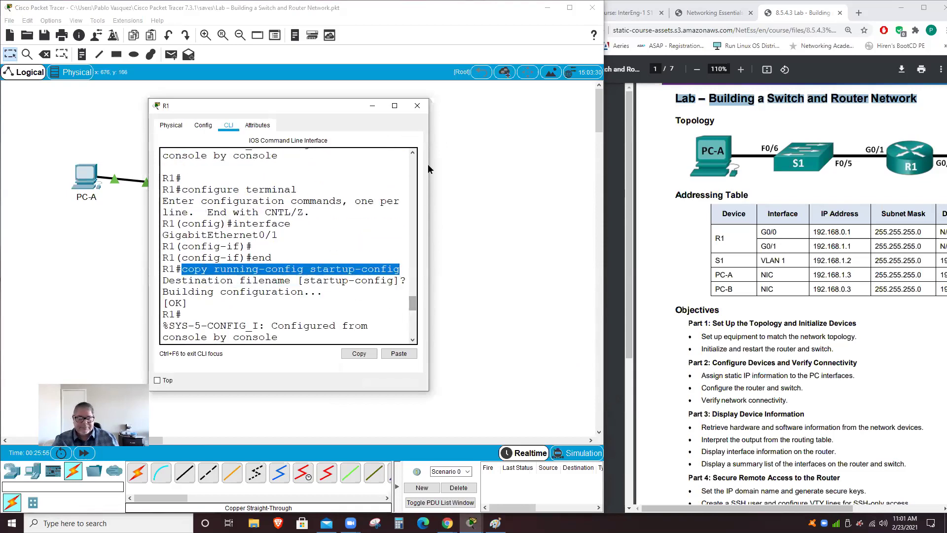
pyautogui.click(418, 105)
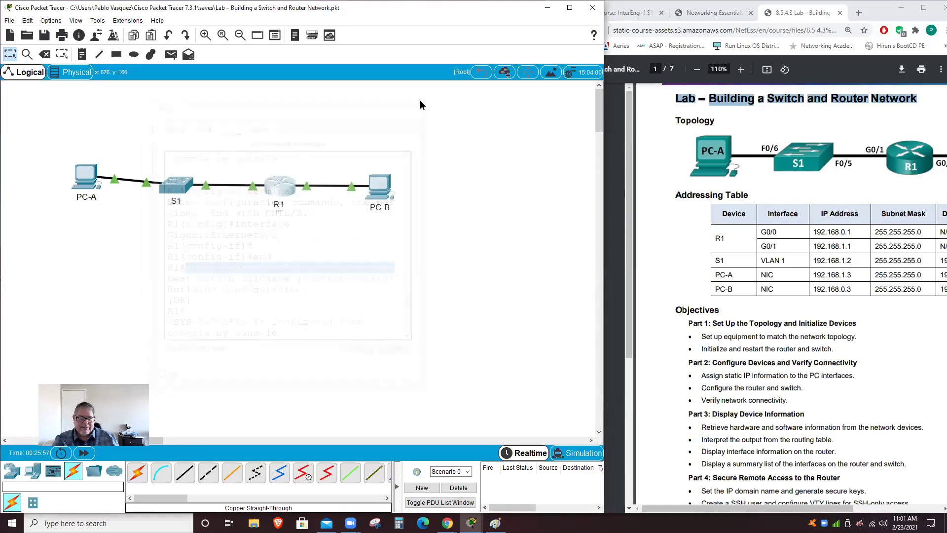
# - Exit Packet Tracer without saving and open the desktop copy of Lab – Building a Switch and Router Network.pkt
pyautogui.click(592, 8)
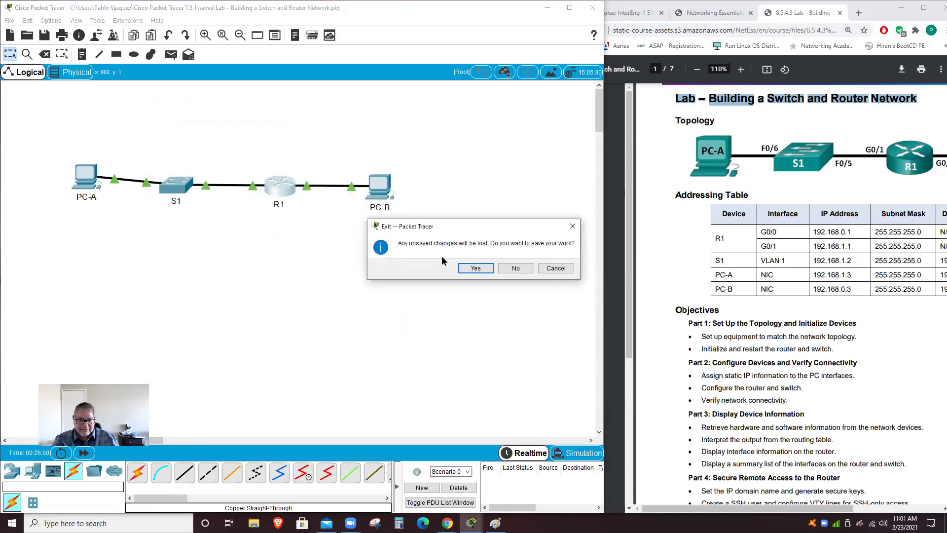
pyautogui.click(516, 267)
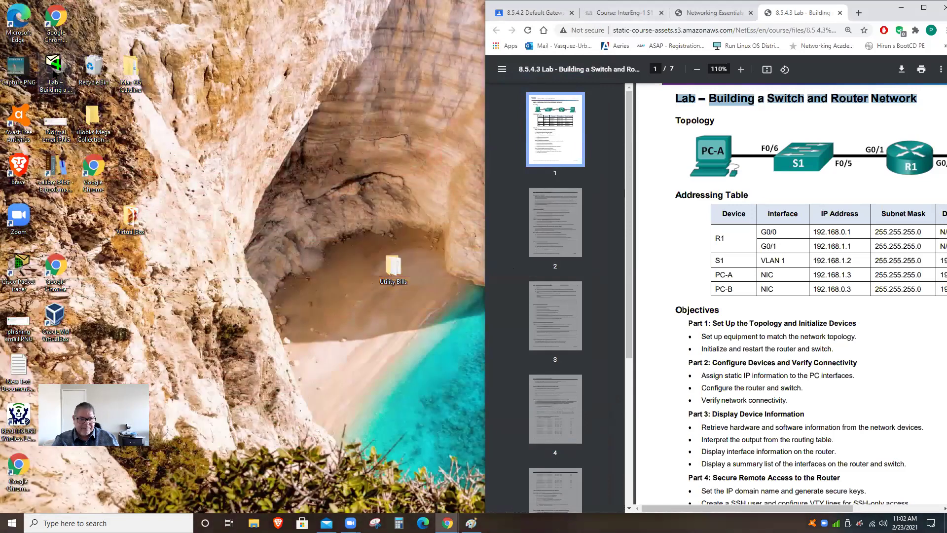
pyautogui.click(309, 168)
pyautogui.press('Return')
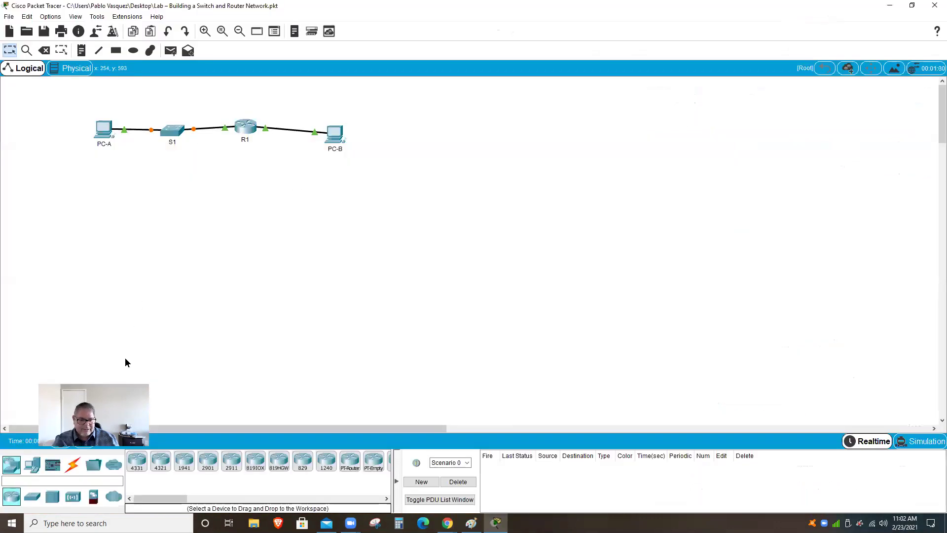
# - Fast-forward the network time and run ping 192.168.0.3 from PC-A's Command Prompt
pyautogui.click(83, 441)
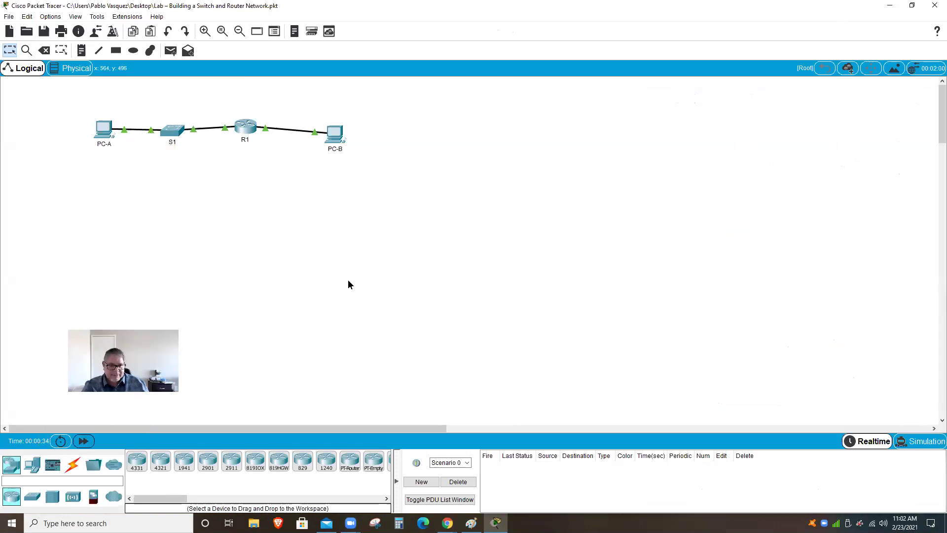
pyautogui.click(100, 130)
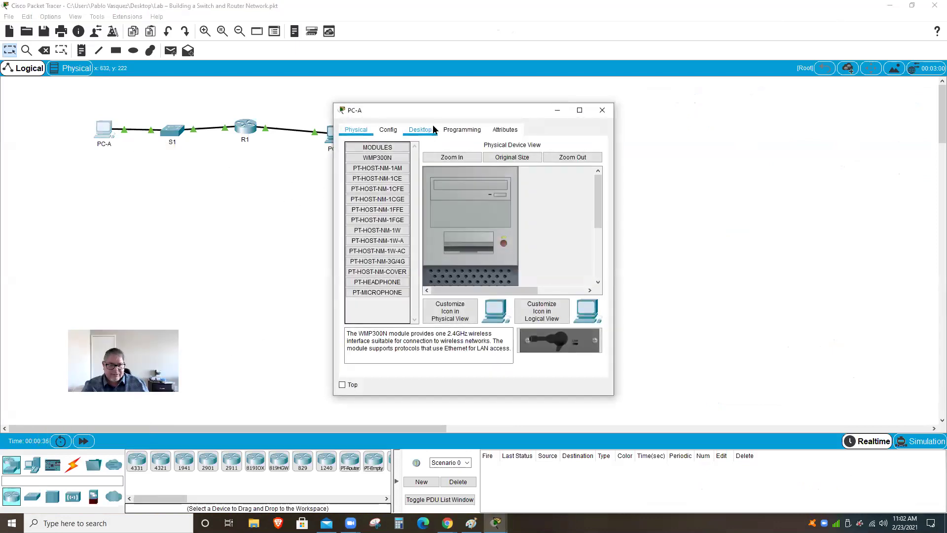
pyautogui.click(413, 130)
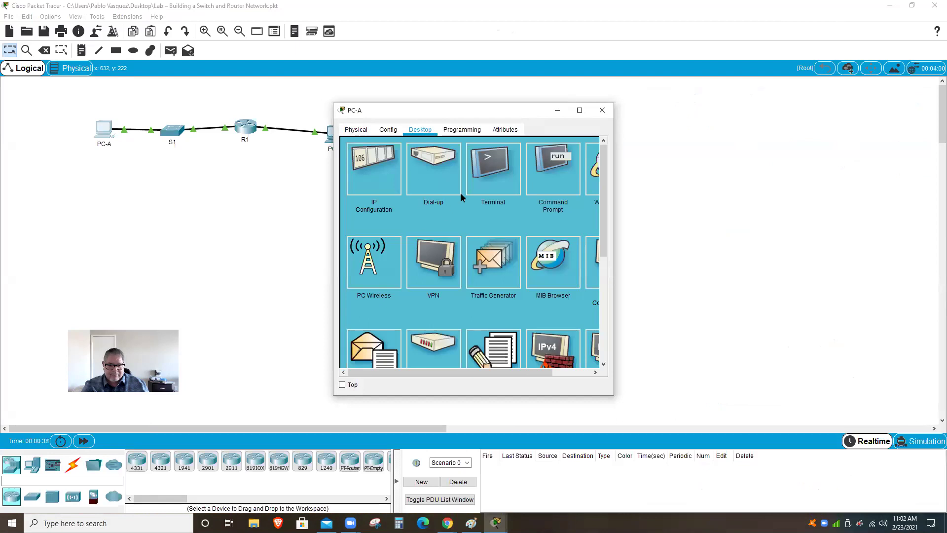
pyautogui.click(553, 167)
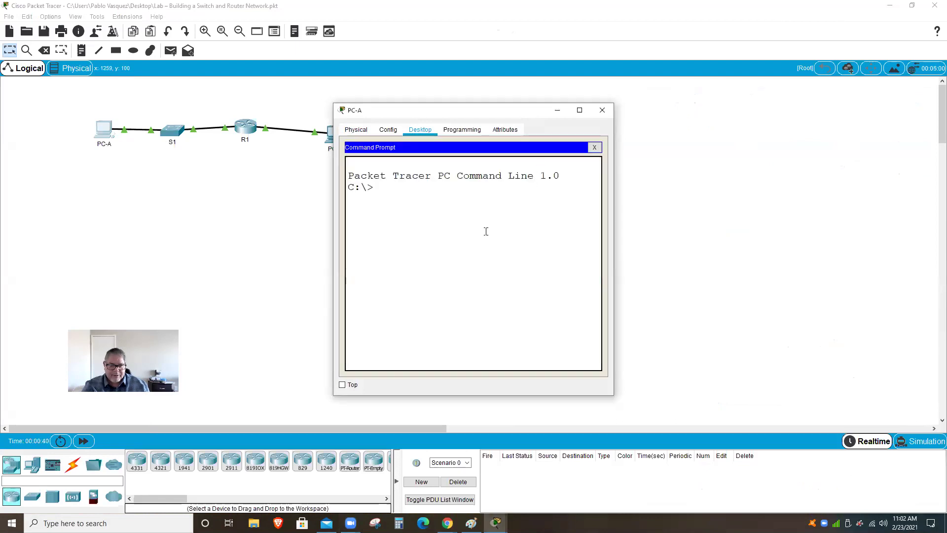
pyautogui.write('pin')
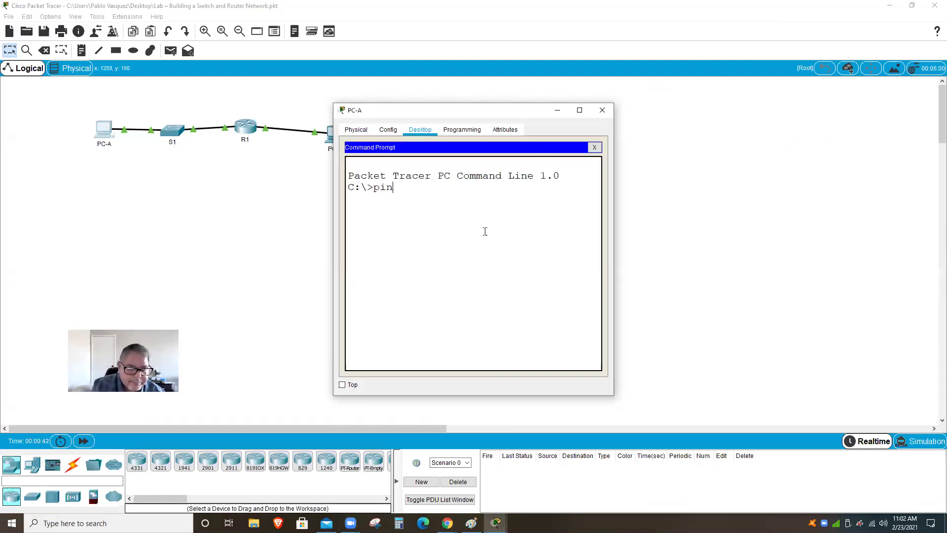
pyautogui.write('g')
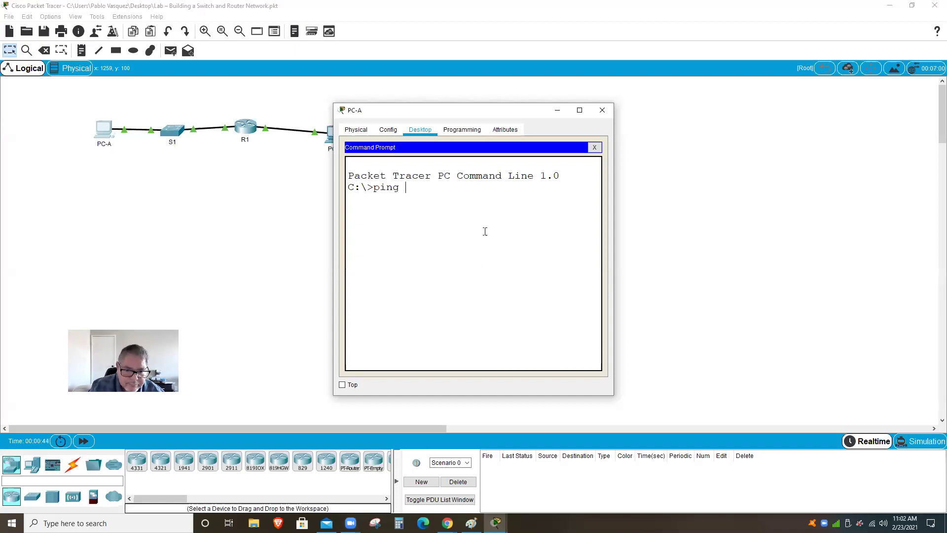
pyautogui.write('192.168.0')
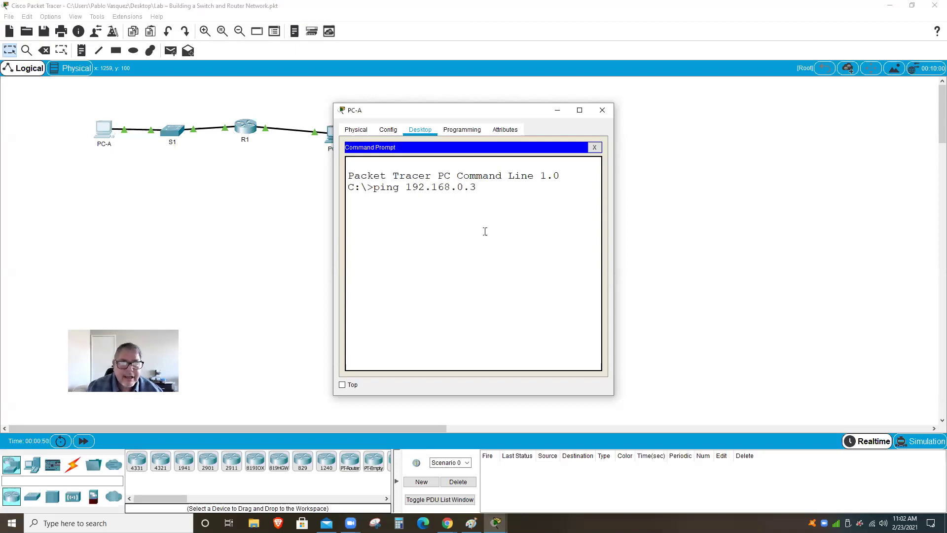
pyautogui.write('.3')
pyautogui.press('Return')
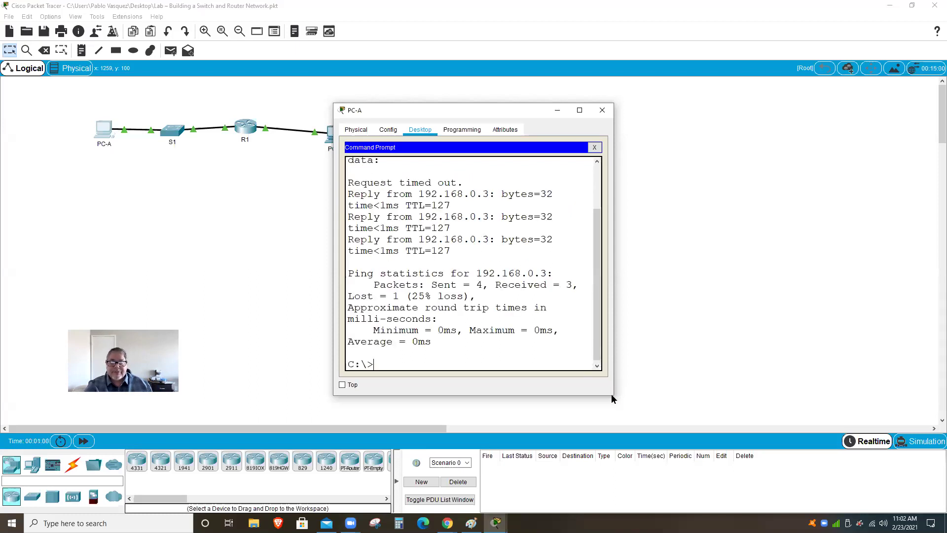
# - Widen the PC-A window to examine the lost-packet statistics and repeat the ping to 192.168.0.3
pyautogui.moveTo(610, 395); pyautogui.dragTo(781, 393)
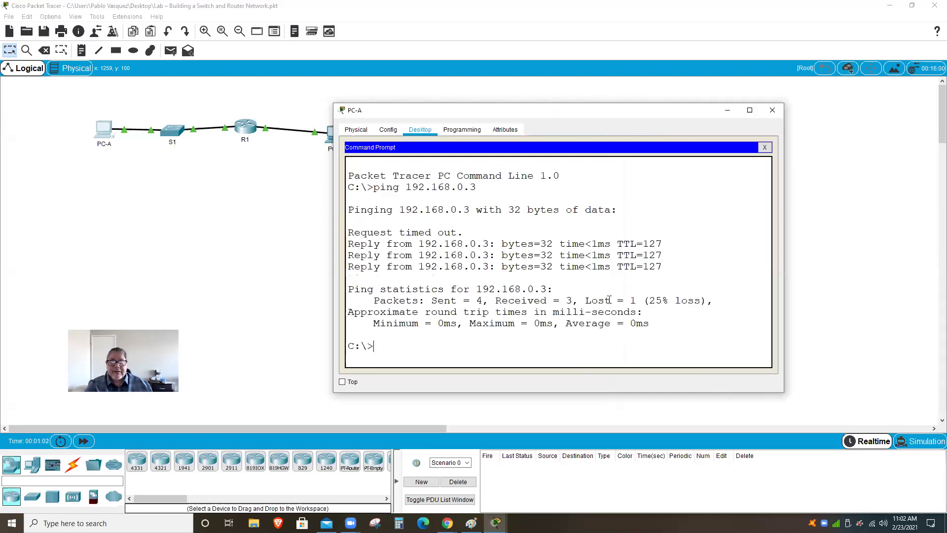
pyautogui.moveTo(624, 300); pyautogui.dragTo(644, 300)
pyautogui.click(503, 345)
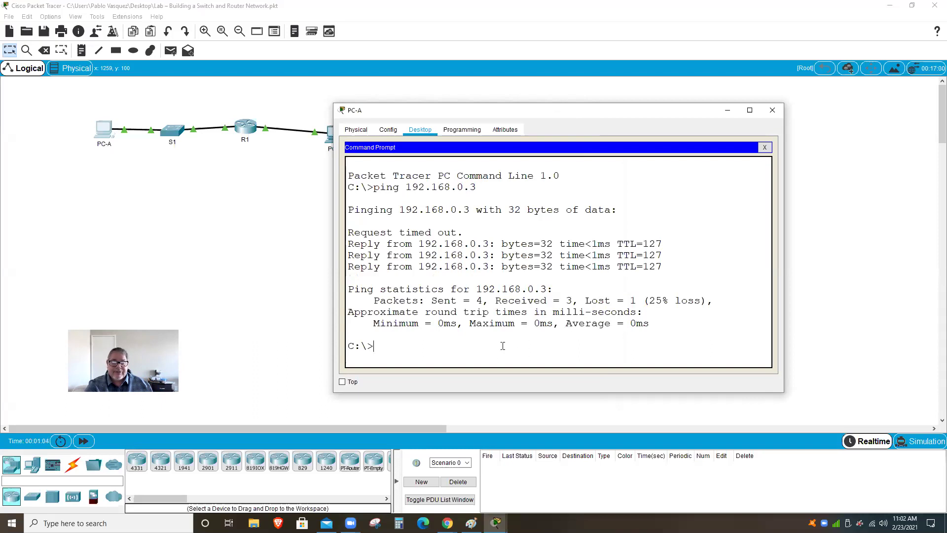
pyautogui.press('Up')
pyautogui.press('Return')
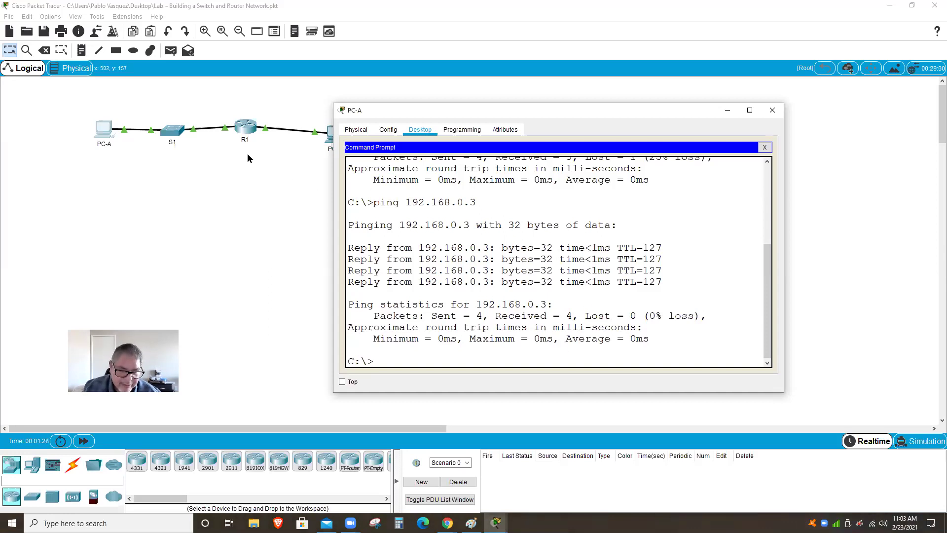
pyautogui.scroll(5, 634, 270)
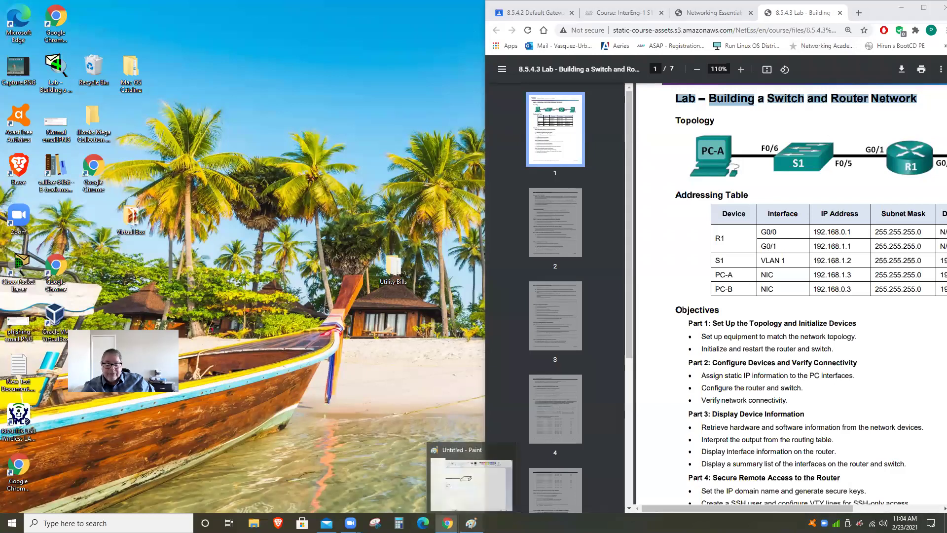
# - Switch to the network drawing in Paint and activate the Rectangle shape
pyautogui.click(471, 523)
pyautogui.moveTo(353, 109); pyautogui.dragTo(365, 47)
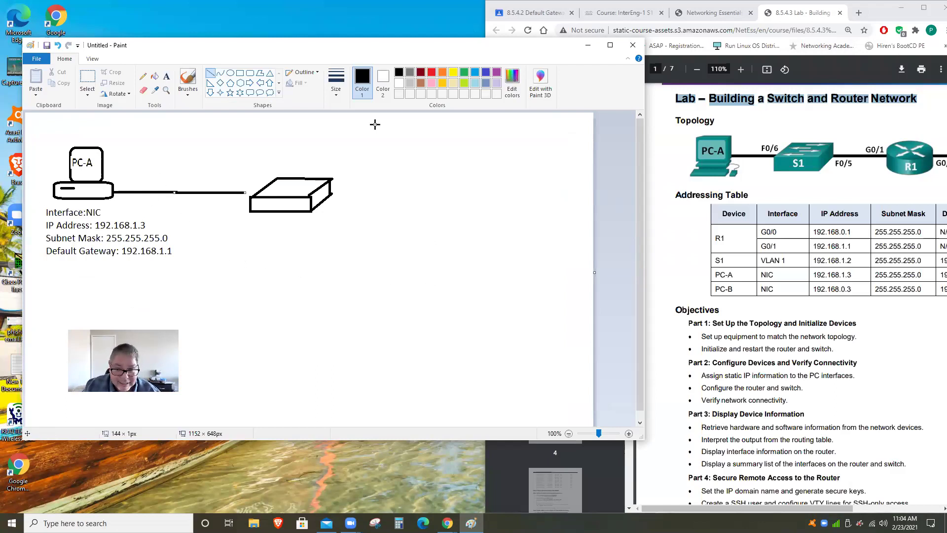
pyautogui.click(238, 72)
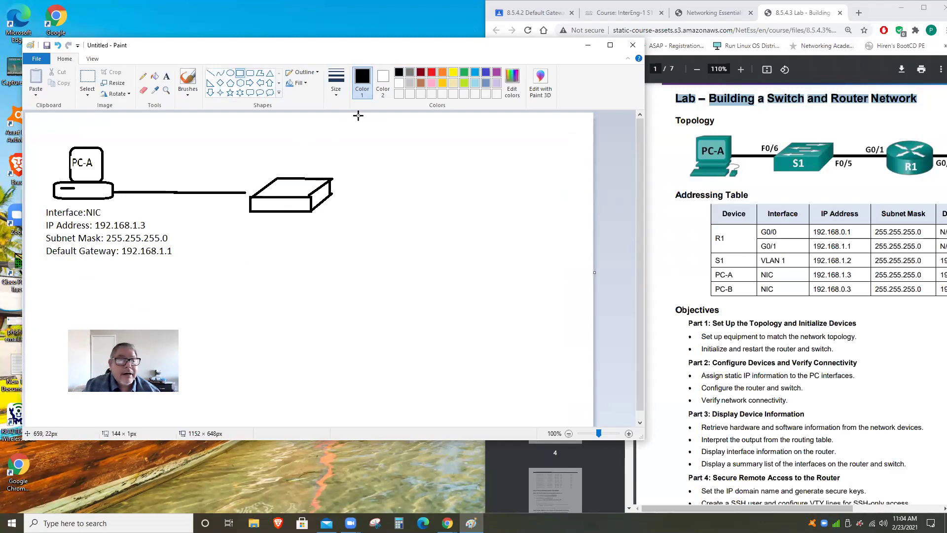
pyautogui.moveTo(443, 214); pyautogui.dragTo(487, 256)
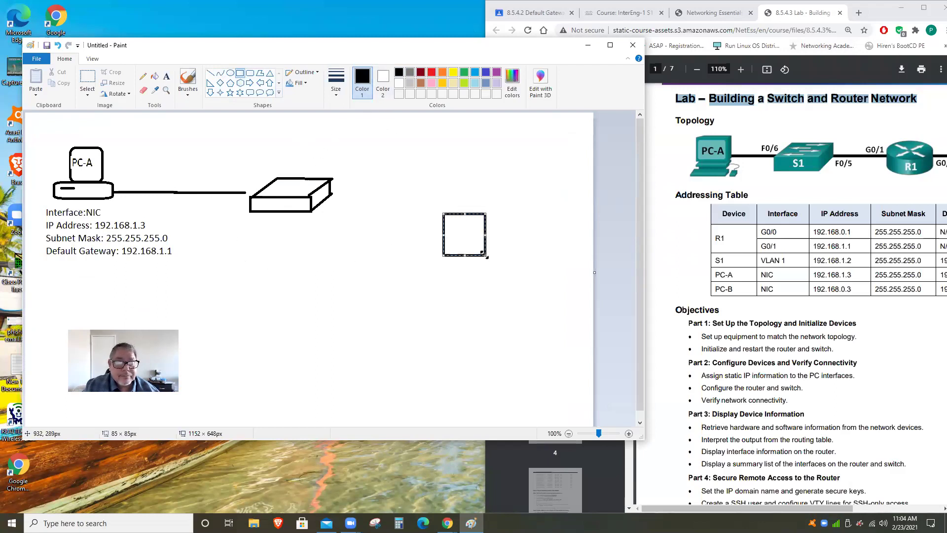
pyautogui.click(424, 302)
pyautogui.hotkey('ctrl', 'z')
# - Draw a rectangle about 300 × 135 px around the interface and IP address details below PC-A
pyautogui.moveTo(31, 201)
pyautogui.mouseDown()
pyautogui.moveTo(128, 270)
pyautogui.moveTo(179, 269)
pyautogui.mouseUp()
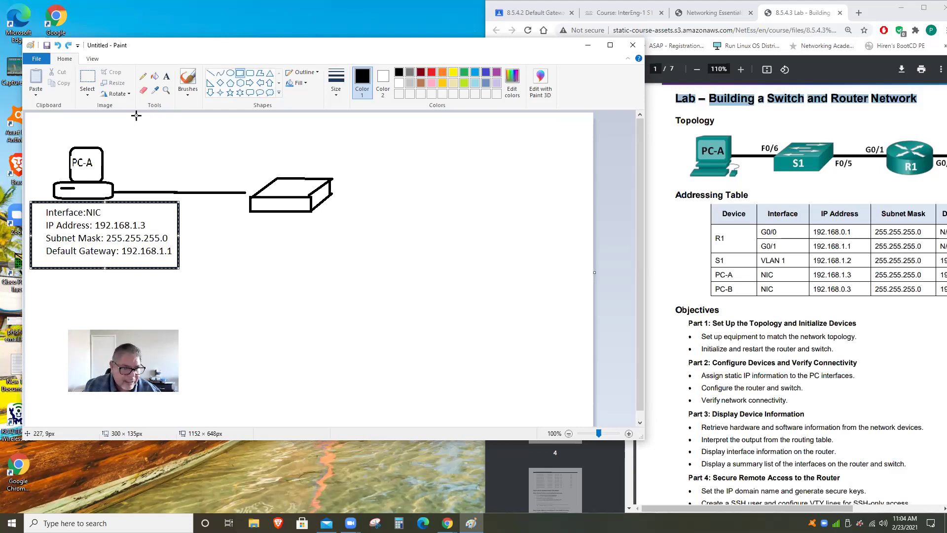
# - Add the text label "S1" on the top face of the drawn switch box
pyautogui.click(167, 76)
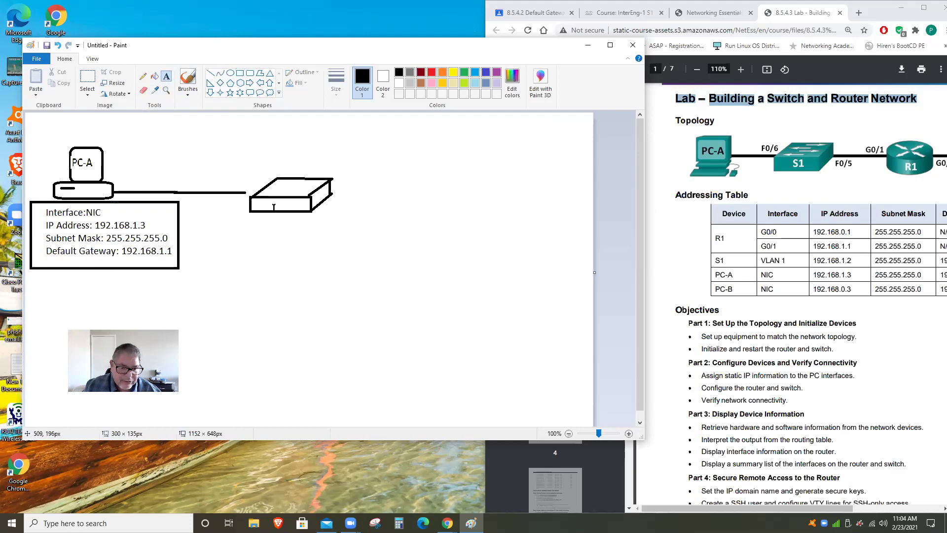
pyautogui.click(282, 178)
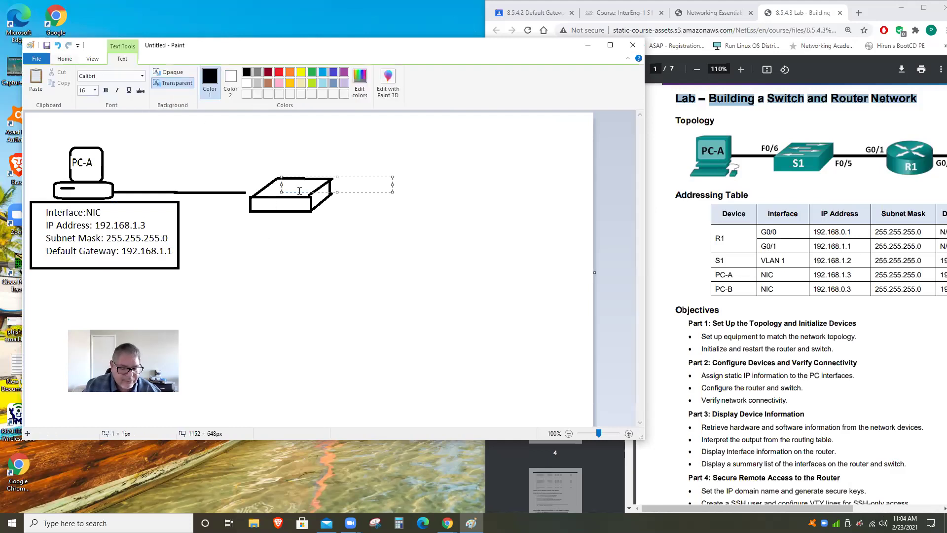
pyautogui.write('S1')
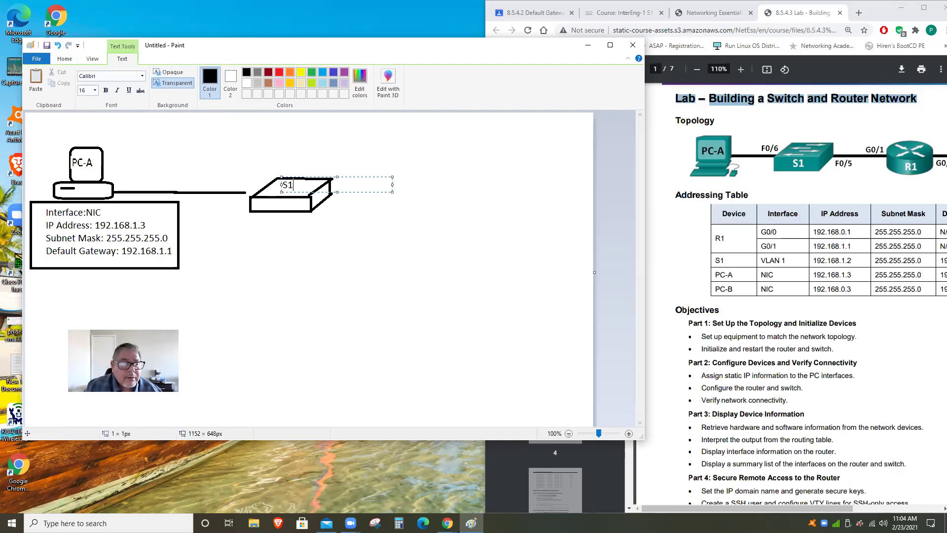
pyautogui.click(432, 236)
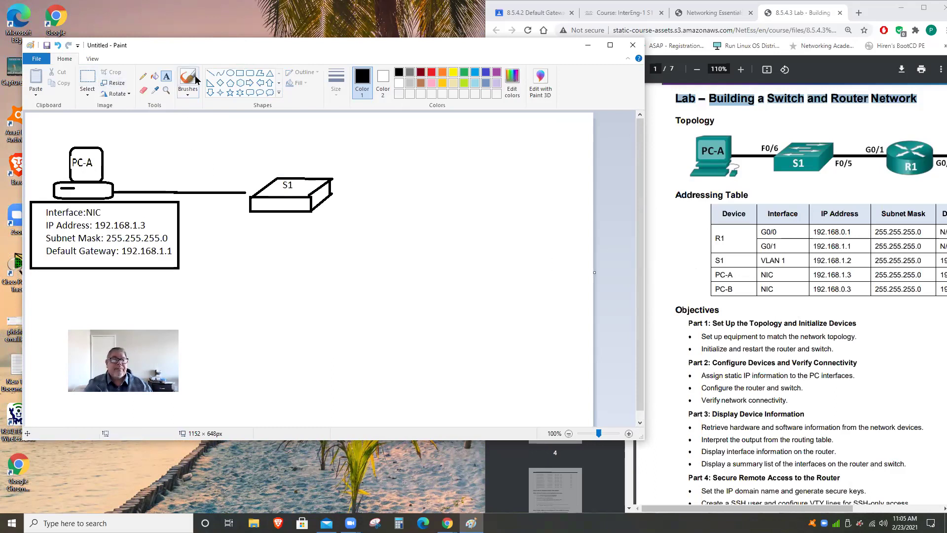
# - Start a text note below the switch drawing with the text "Inter"
pyautogui.click(240, 73)
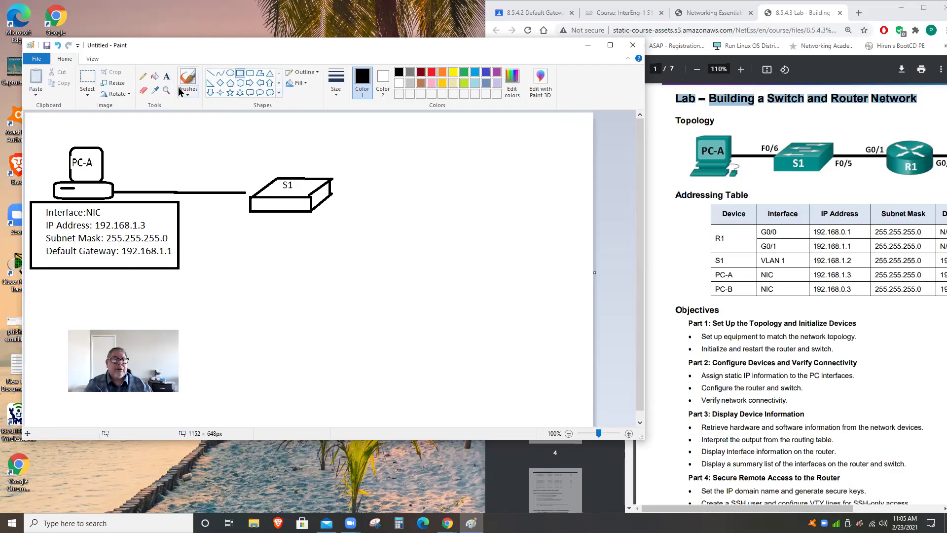
pyautogui.click(167, 78)
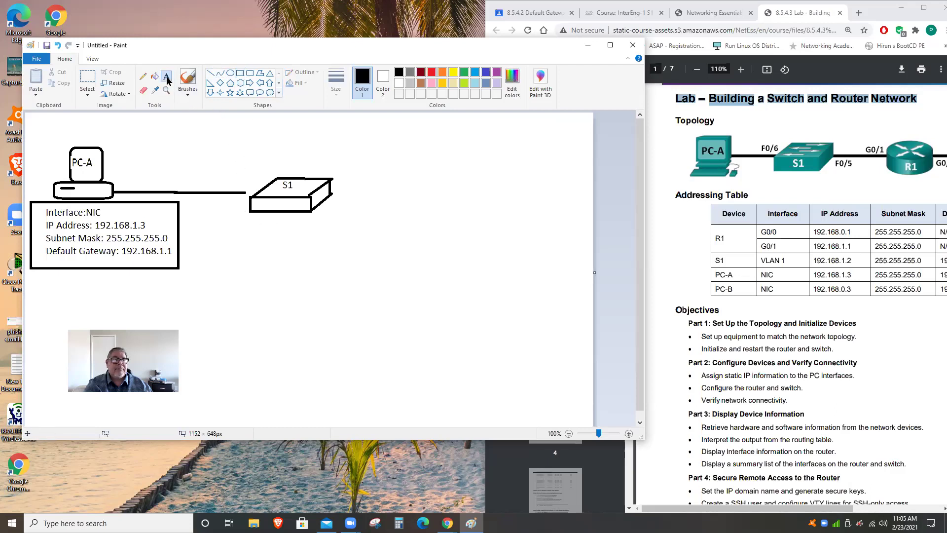
pyautogui.click(253, 233)
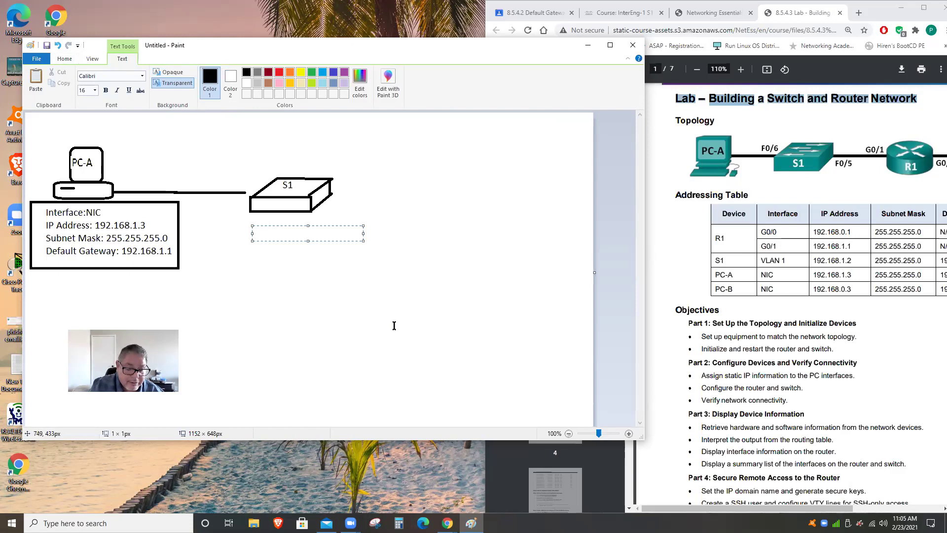
pyautogui.write('Inter')
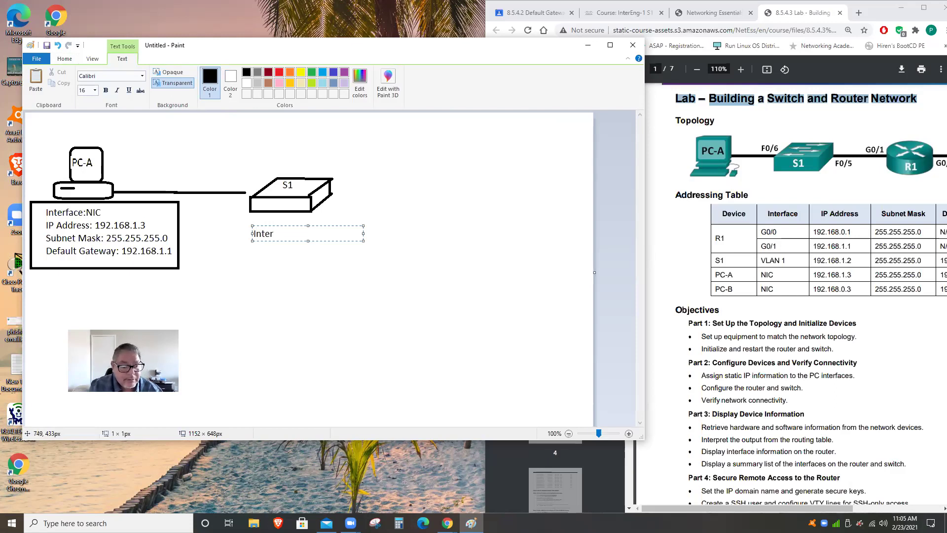